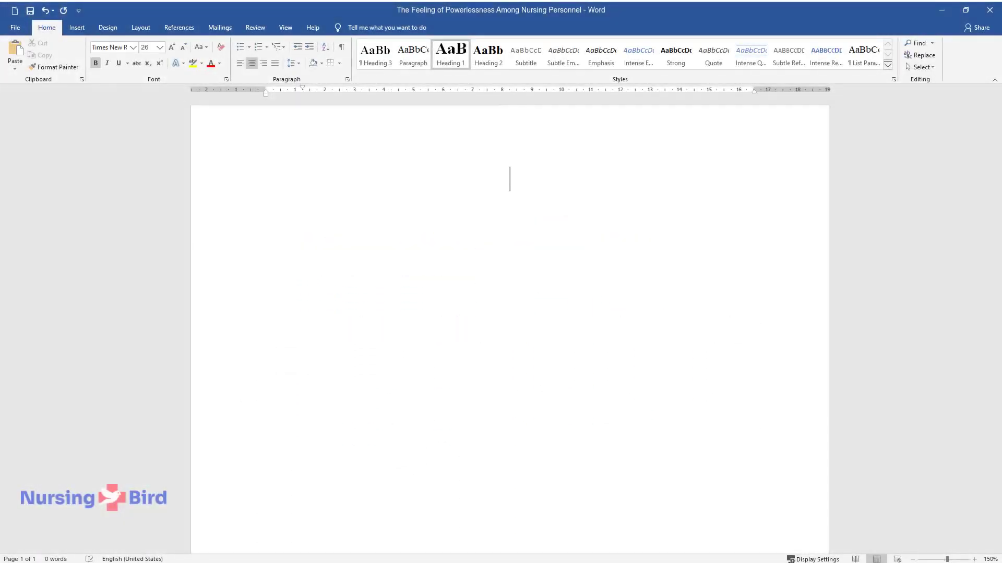
Type the title 'The Feeling of Powerlessness Among Nursing Personnel', a 'Case Summary' heading, and begin the first paragraph
text(The Feeling o)
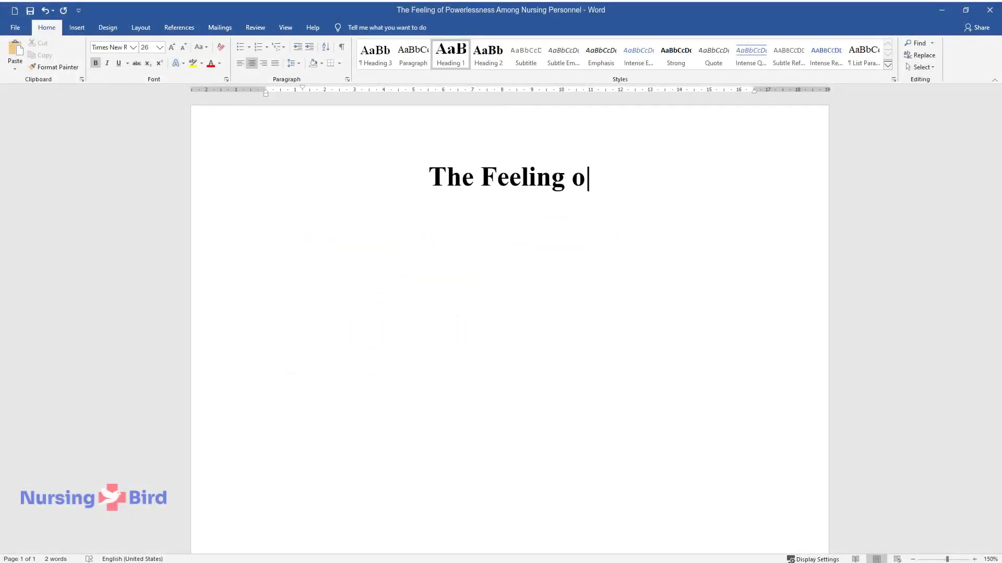
text(f Powerlessness Among Nursing Personnel)
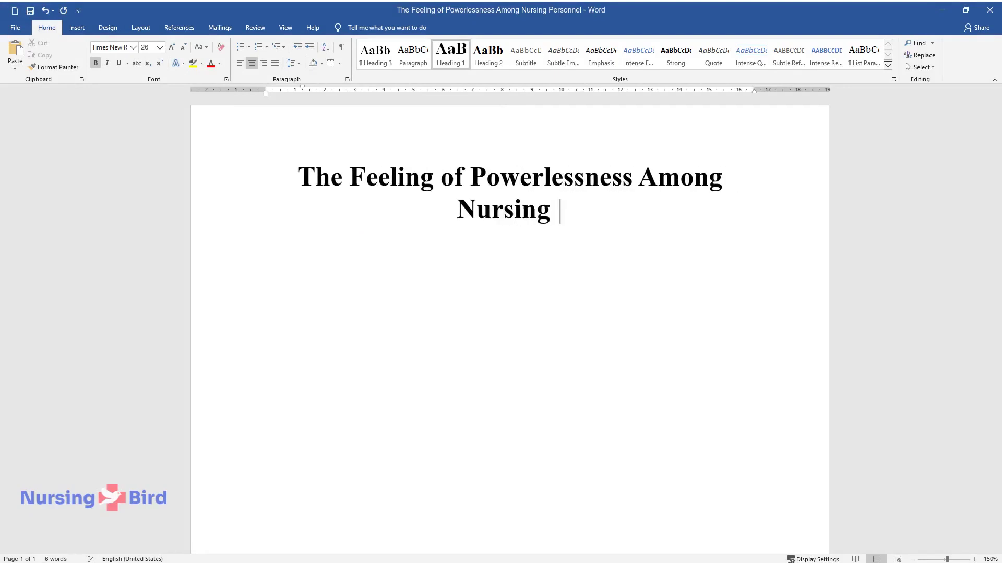
key(Return)
text(Case Summary)
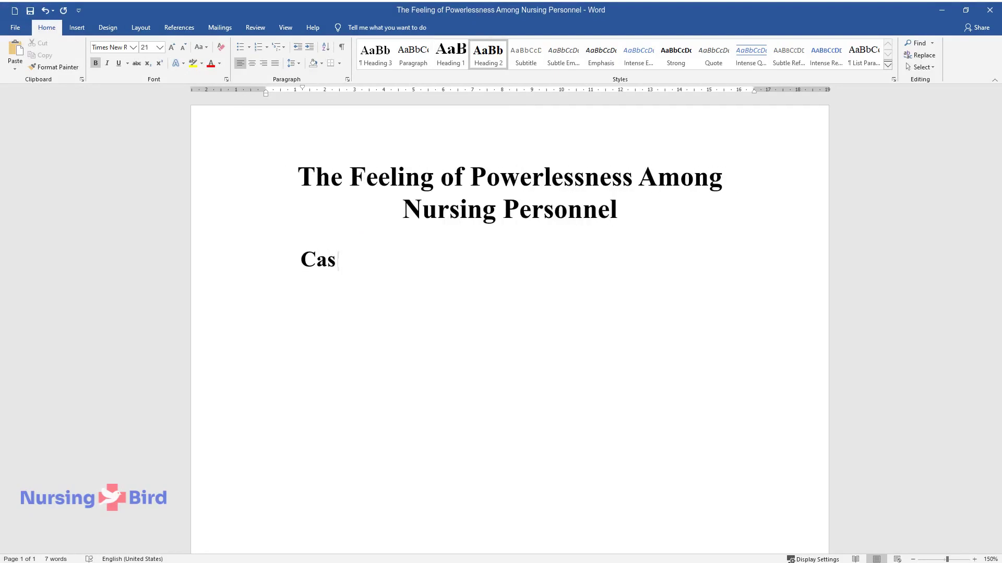
key(Return)
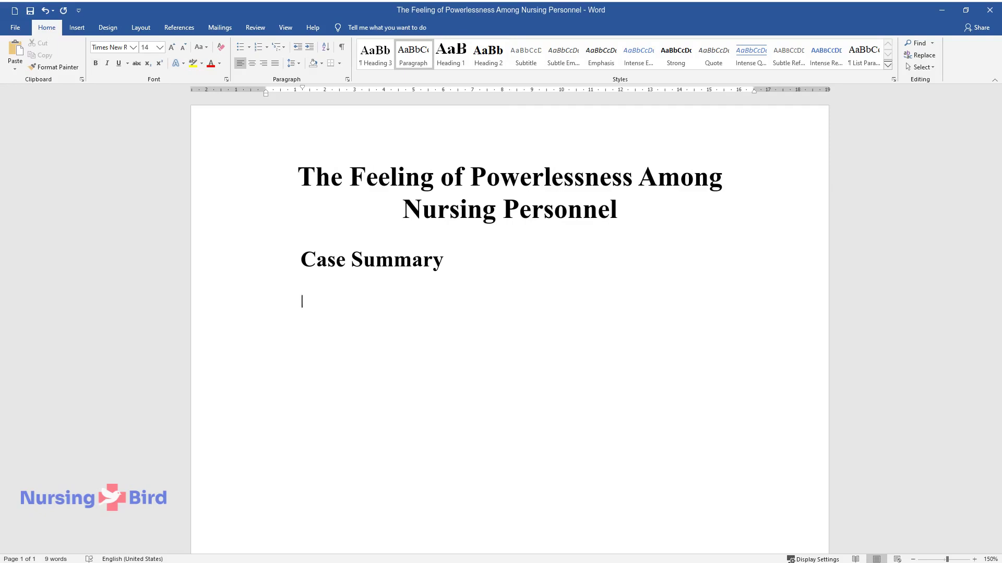
text(The feeling of powerlessness am)
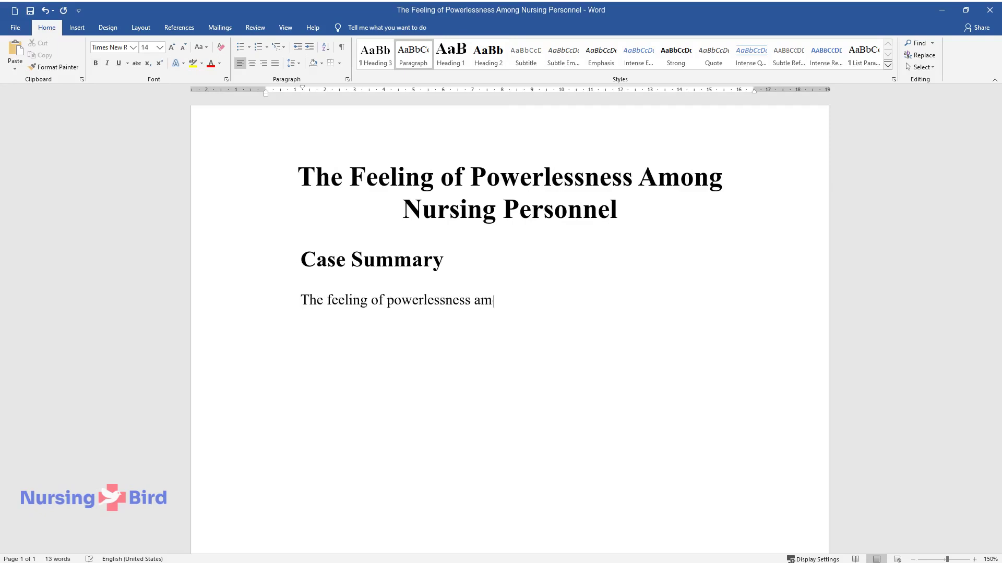
text(ong nurses has been documented i)
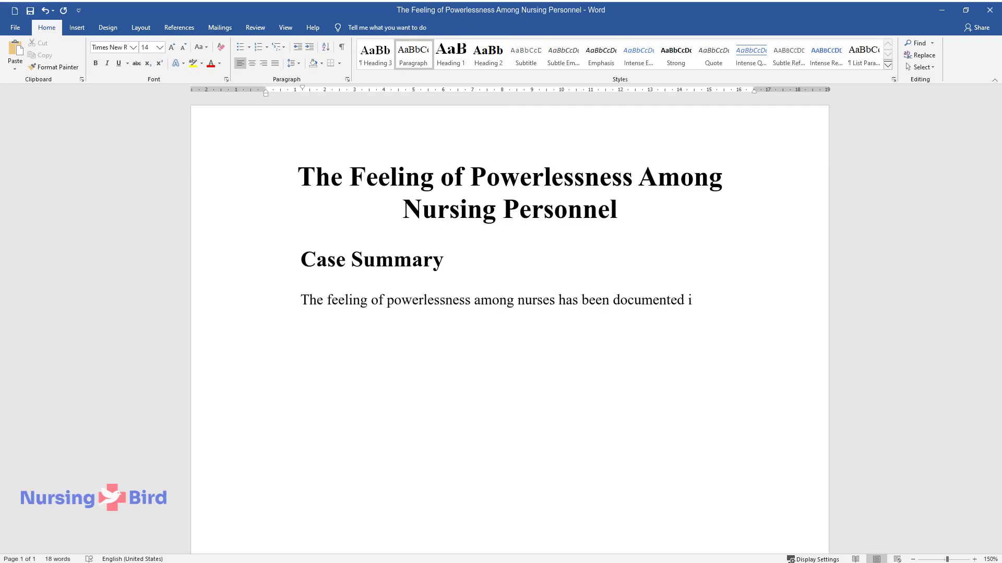
text(n various studies. This trend pri)
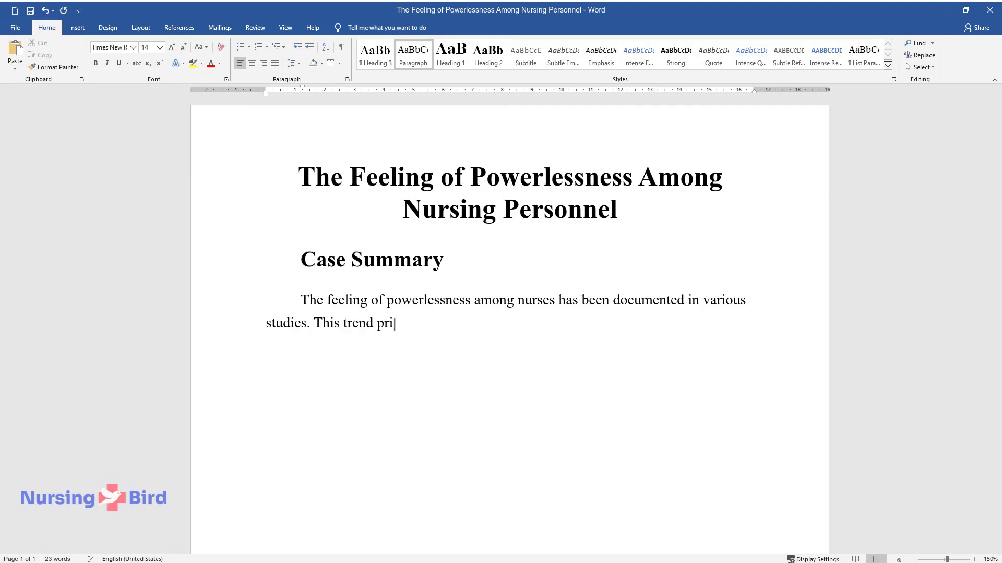
text(oritizes the need to empower nur)
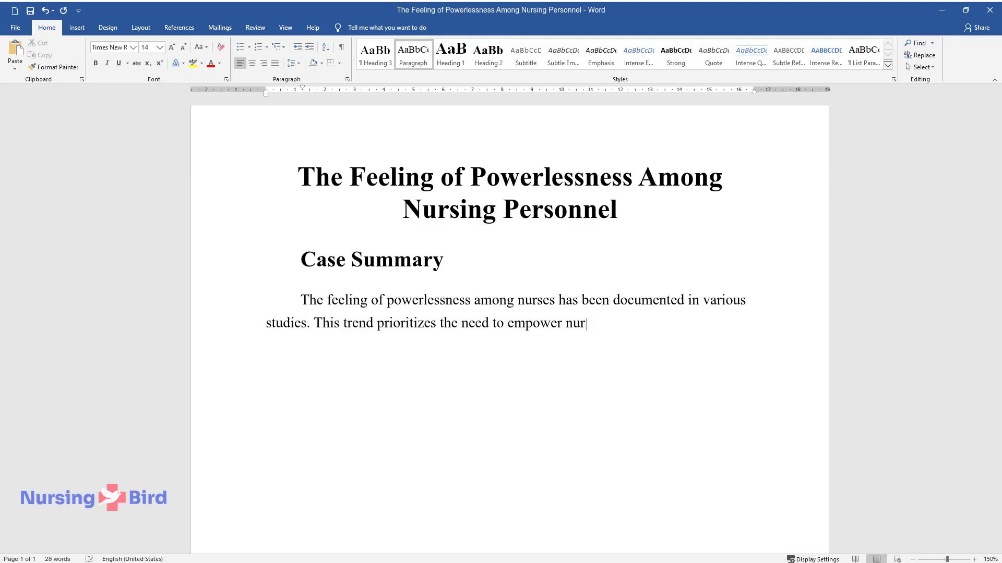
text(ses. The nurses working under Nancy expre)
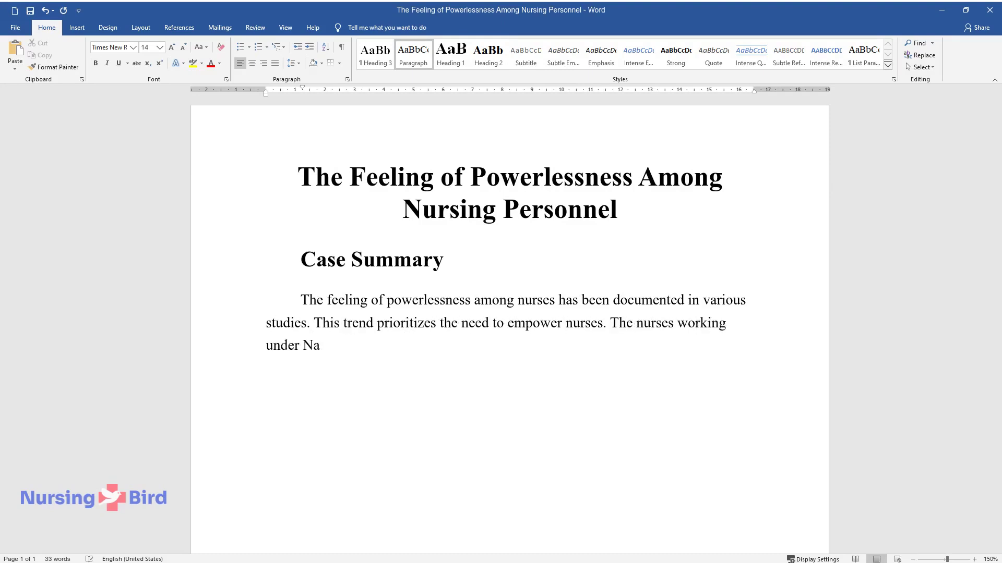
text(ss their feelings of powerlessness through resignation.)
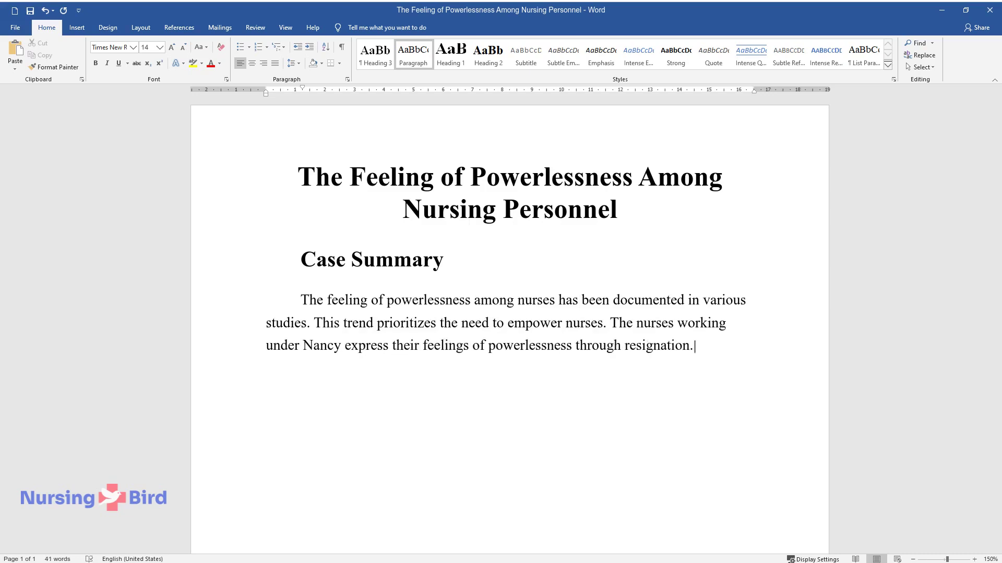
text( Nurses who feel powerless experi)
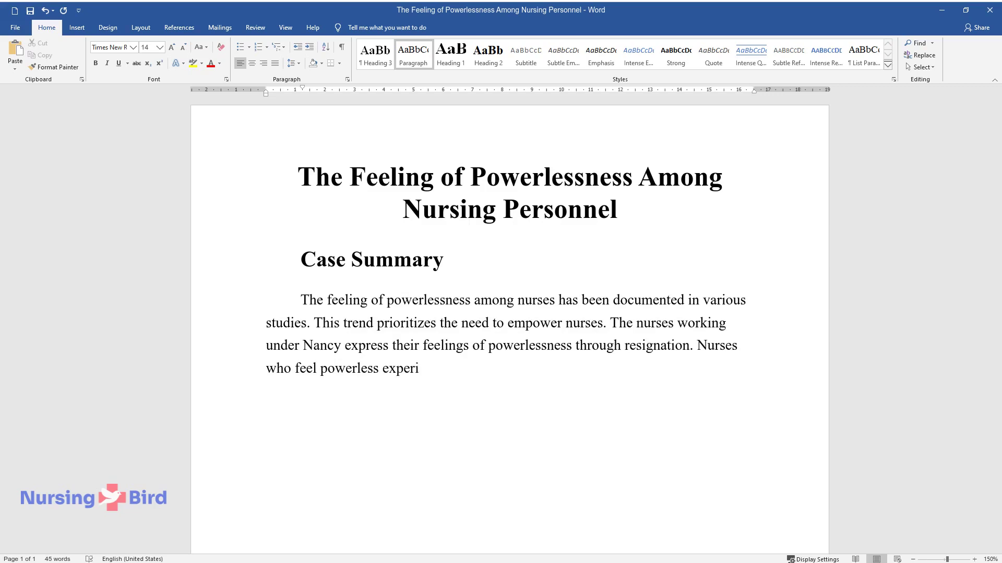
text(ence dissatisfaction and deperso)
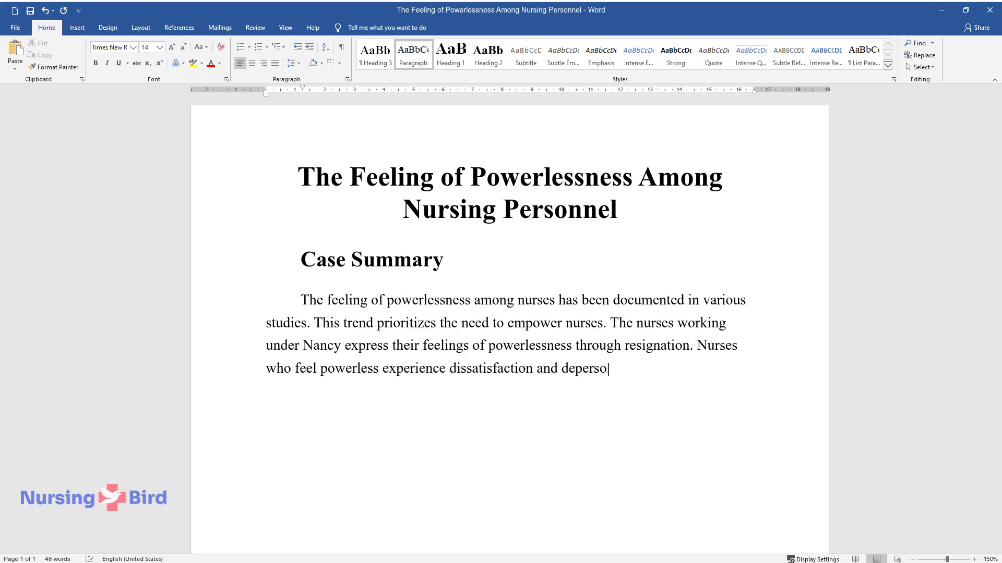
text(nalization.)
Add the 'Issue of Nursing Powerlessness' heading and type its paragraph on overwork, job insecurity and stress
key(Return)
key(ctrl+alt+2)
scroll(506, 282, down, 2)
text(Issu)
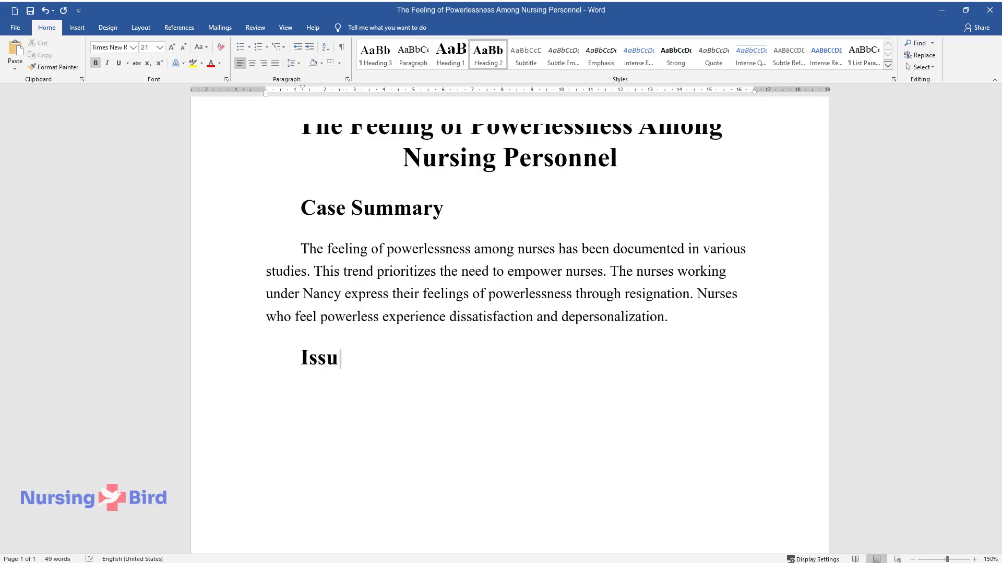
text(e of Nursing Powerlessness)
key(Return)
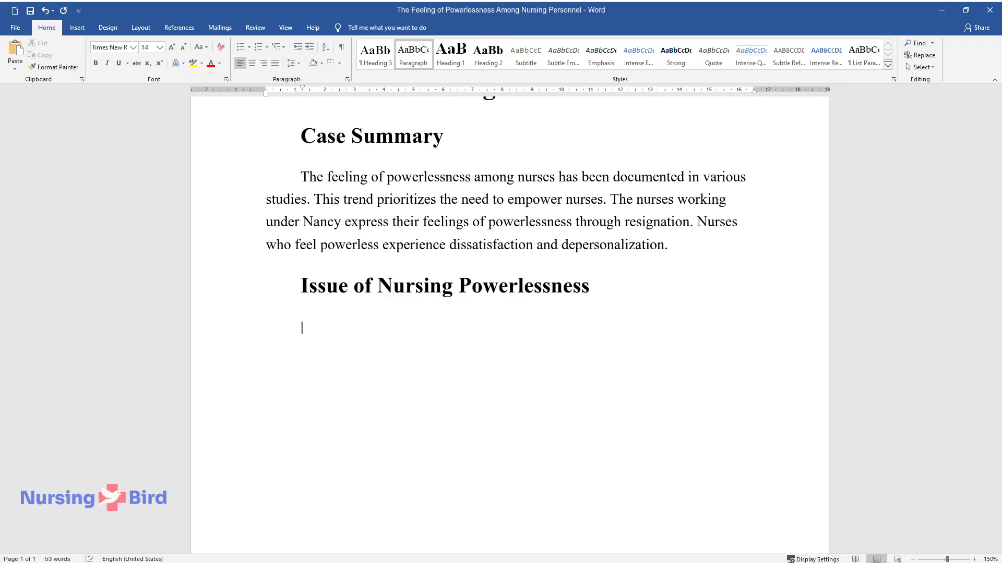
text(Retaining nurses)
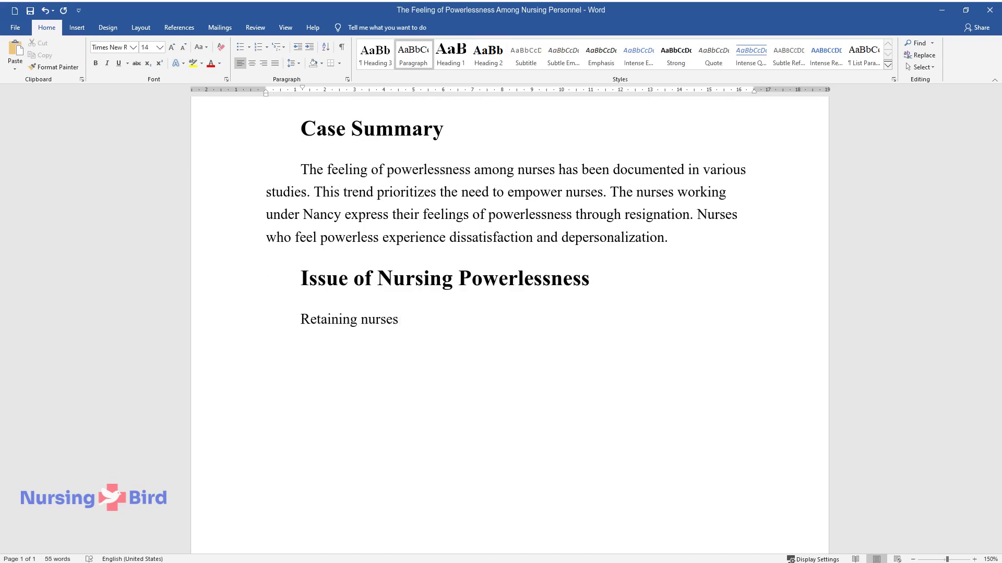
text( entails improving the working condi)
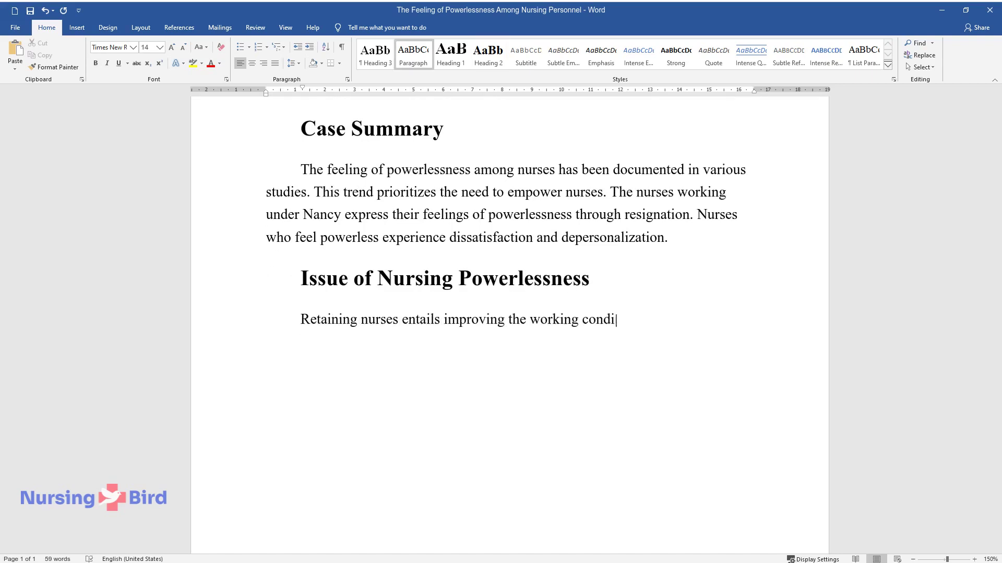
text(tions that are relevant to nursing)
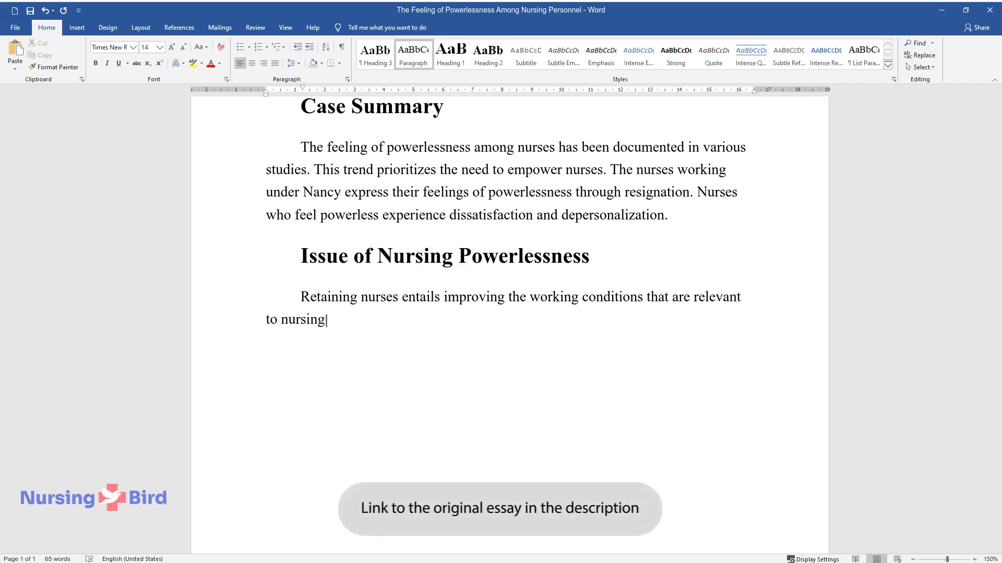
text( practice. This improvement also s)
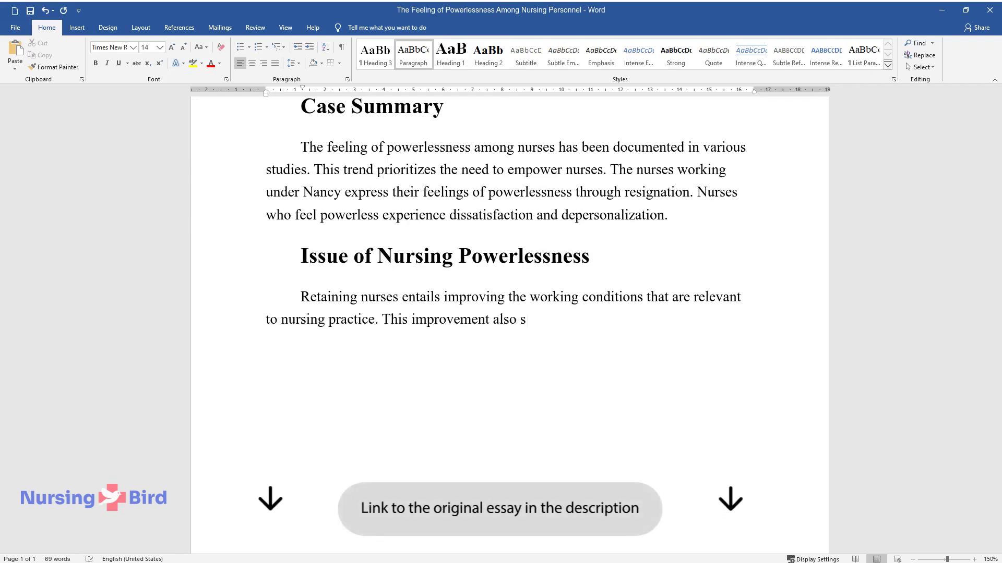
text(erves as an attraction for new nurs)
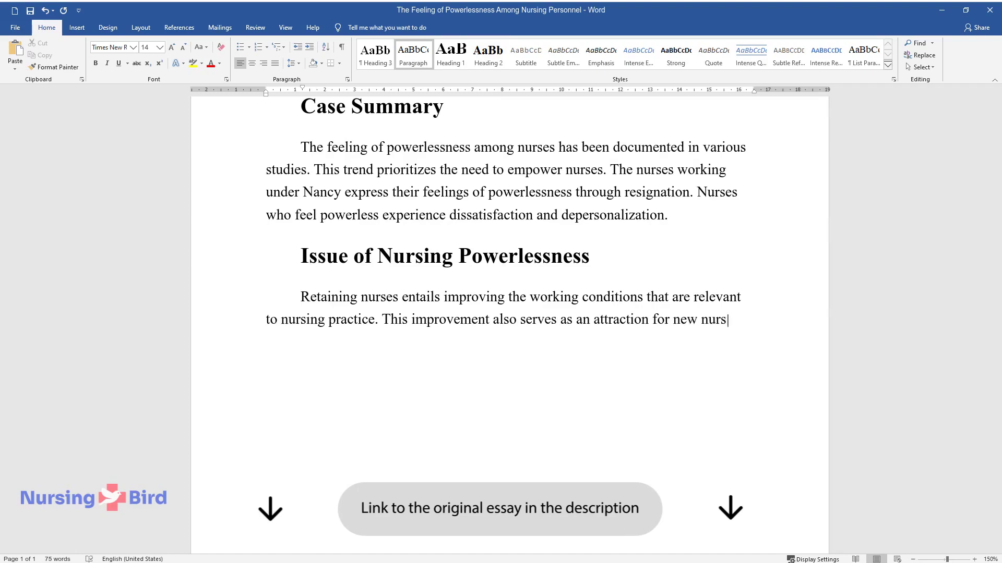
text(es who would be interested in joini)
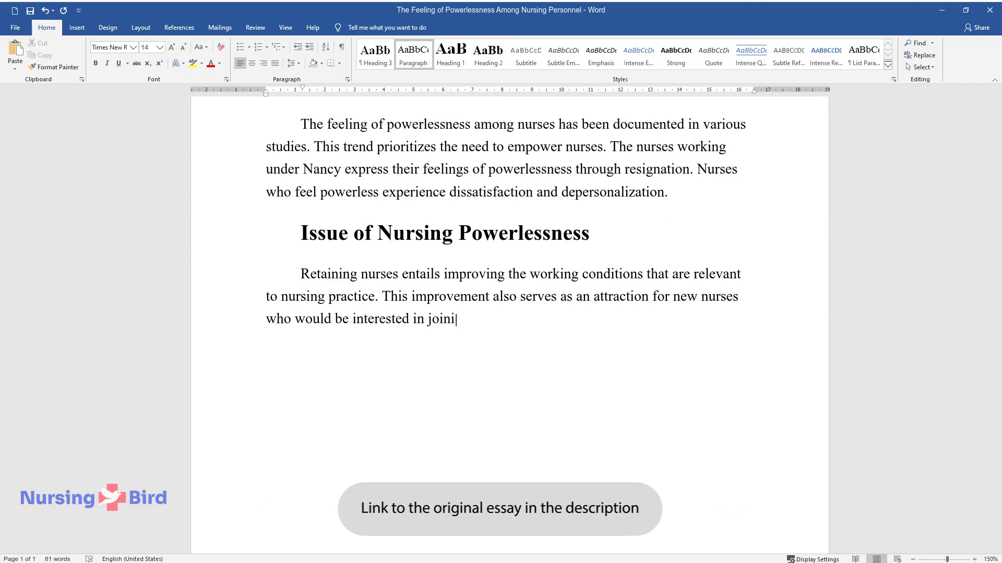
text(ng Nancy's team. As a leader, Nanc)
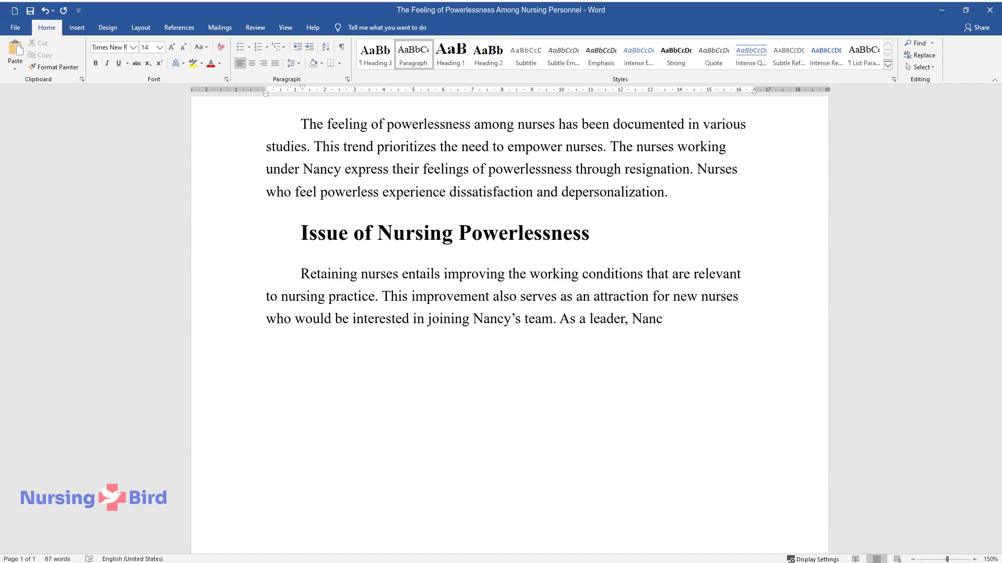
text(y needs to be at the forefront of )
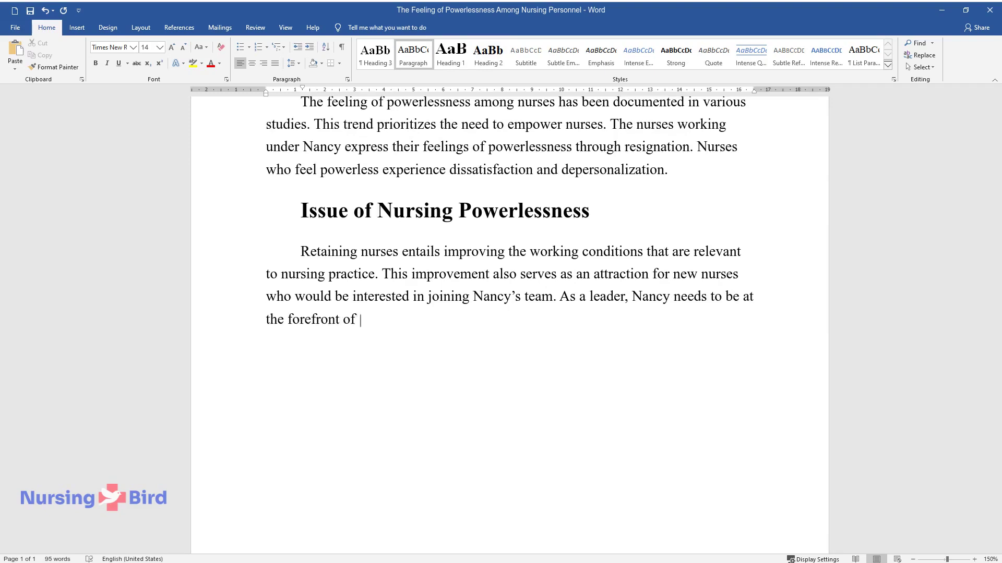
text(propagating empowering behaviors in)
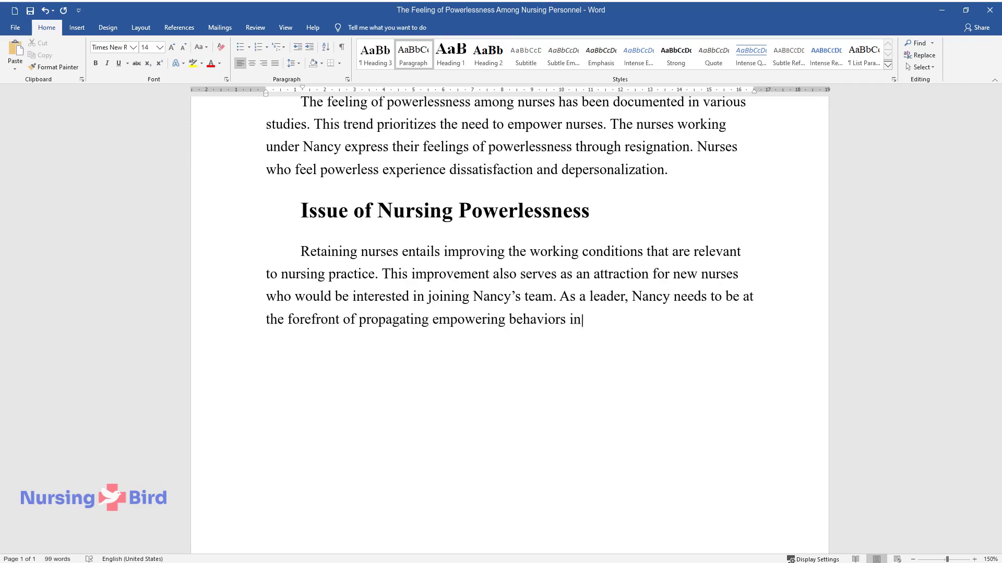
text( the work environment. Empowering n)
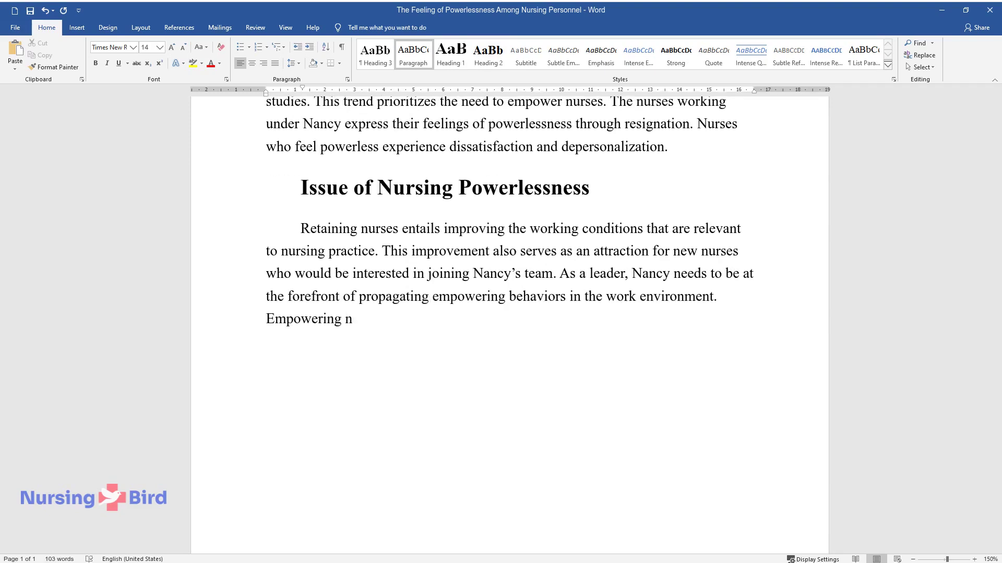
text(urses revolves around three aspect)
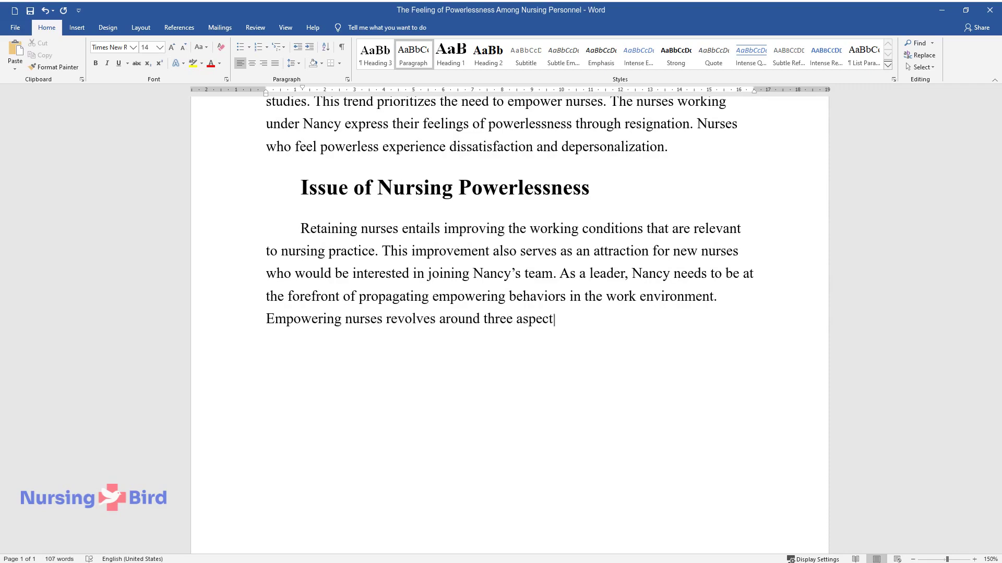
text(s: the nurses' perception of empowerment, the workp)
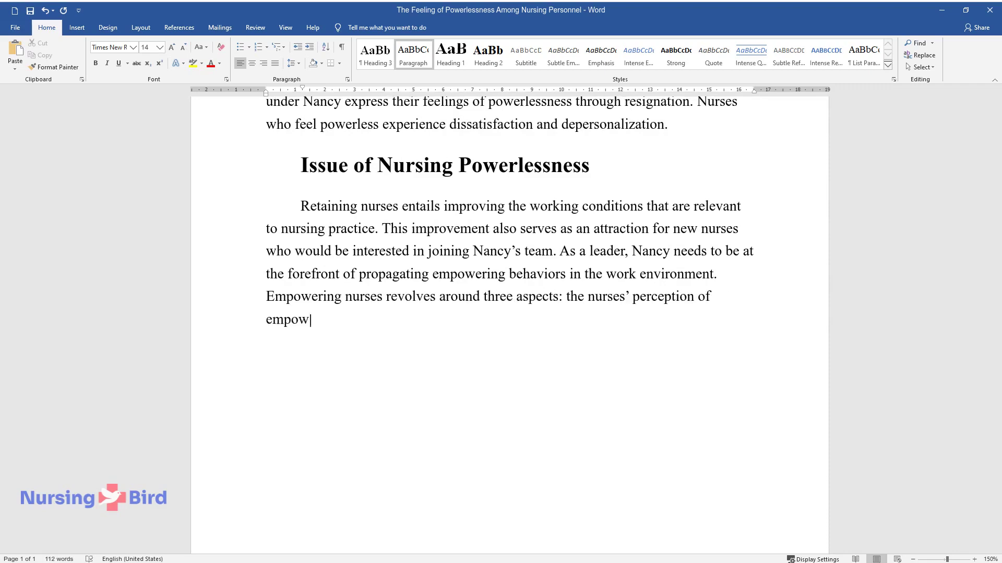
text(lace environment,)
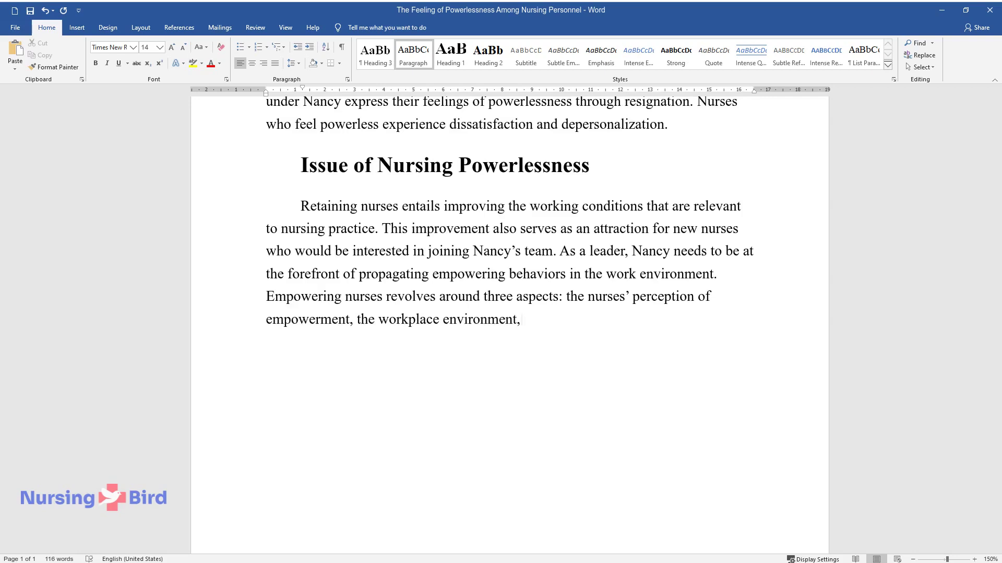
text( and acknowledgment of powerlessnes)
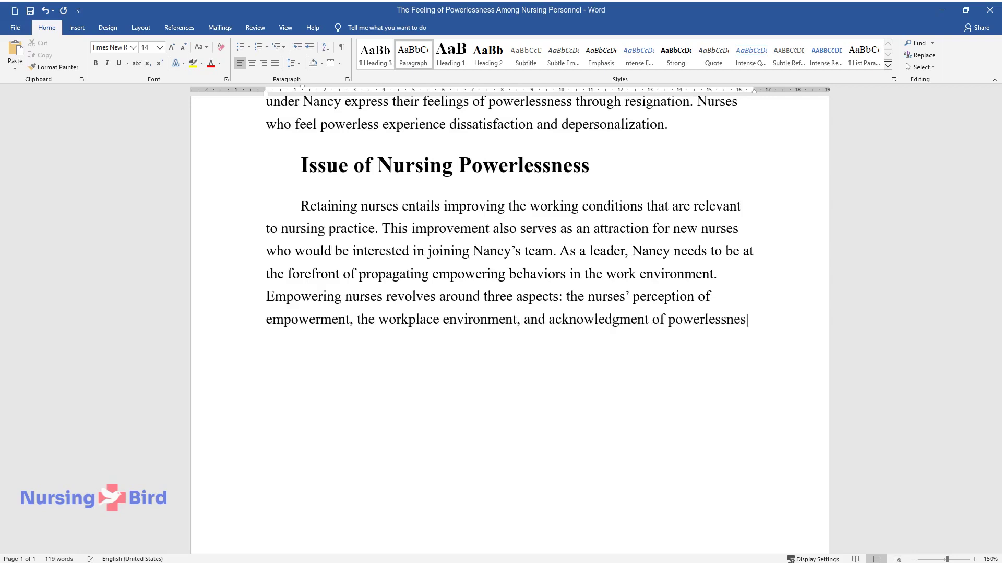
text(s. Powerlessness among the unit's n)
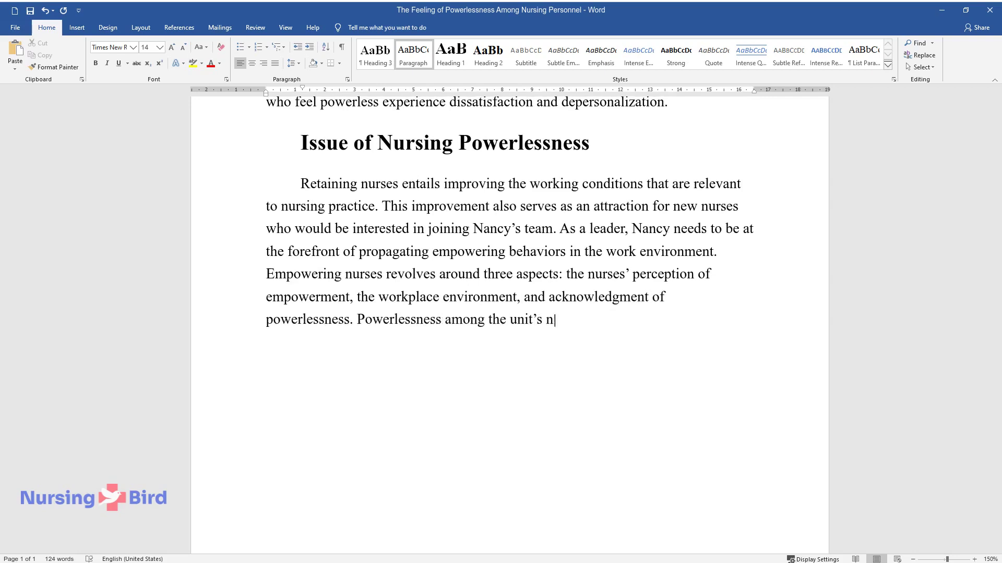
text(urses may refer to several factors)
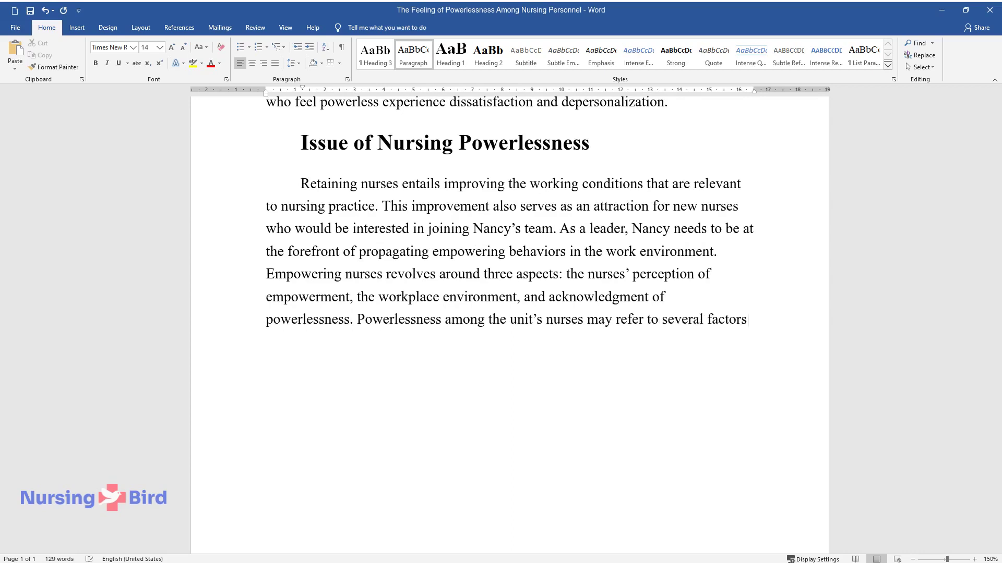
text(. The nurses need to have a sense o)
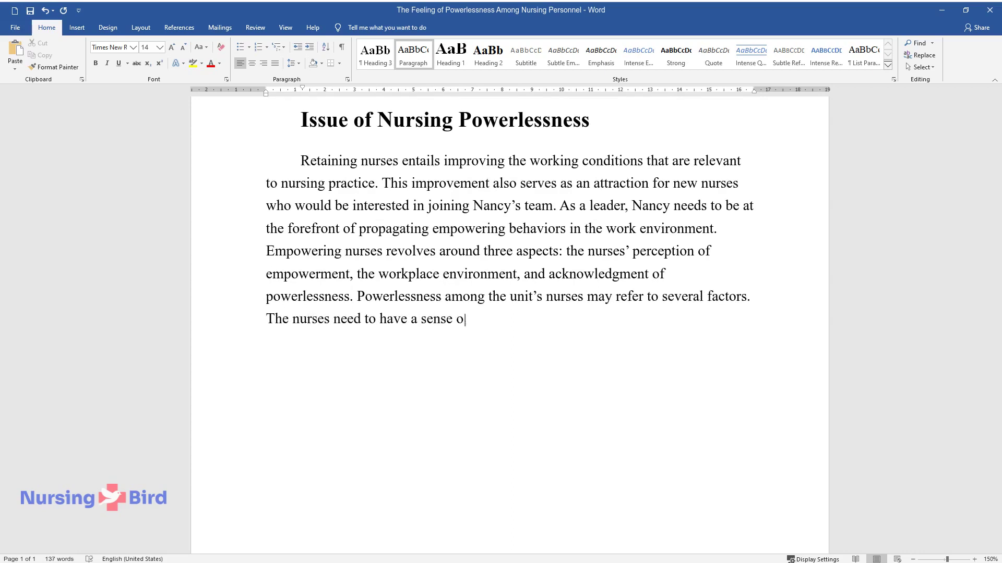
text(f power for them to be able to car)
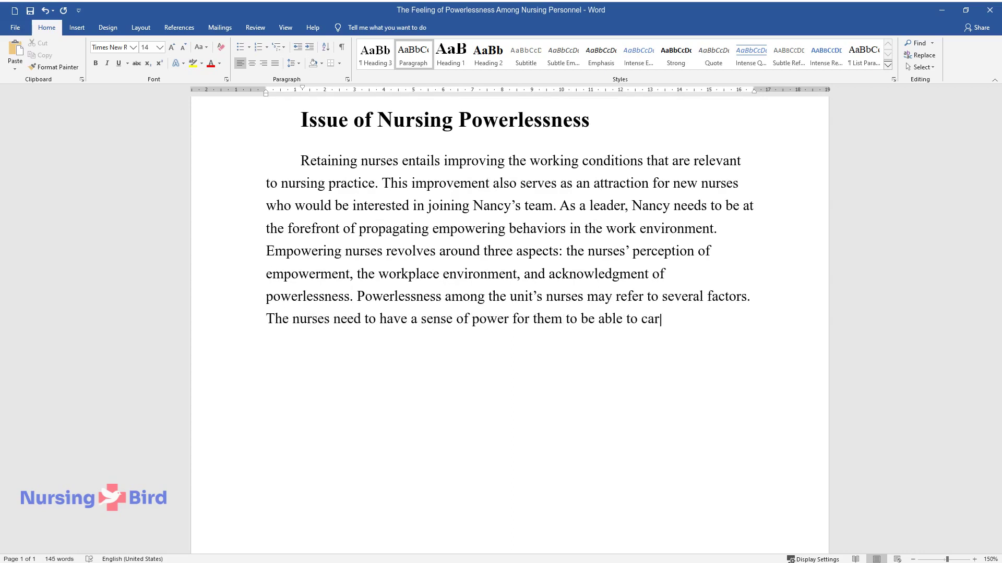
text(ry out their duties effectively. The feeling of powerlessnes)
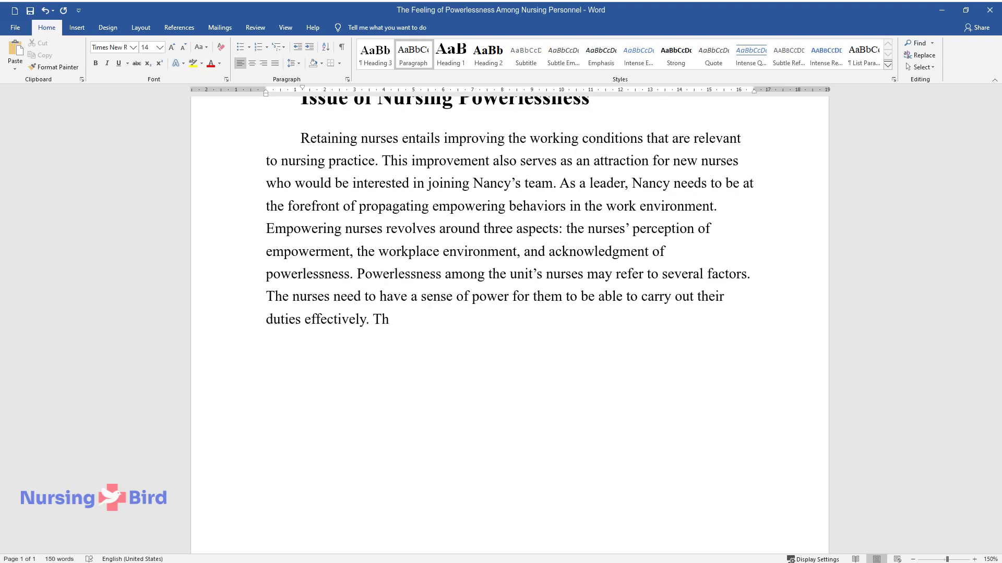
text(s hampers)
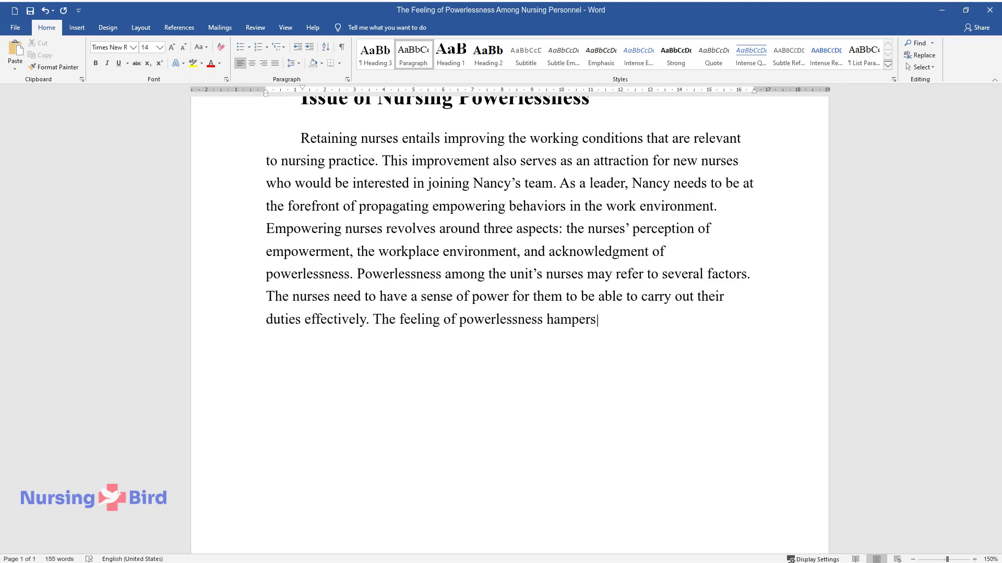
text( the nurses’ ability to influence and interact with )
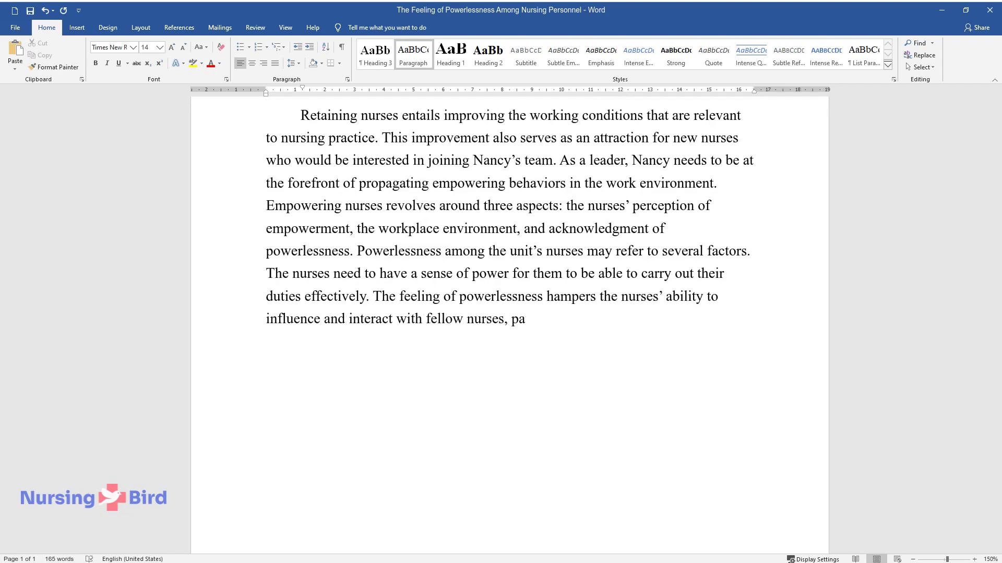
text(fellow nurses, patients, and other healthcare provid)
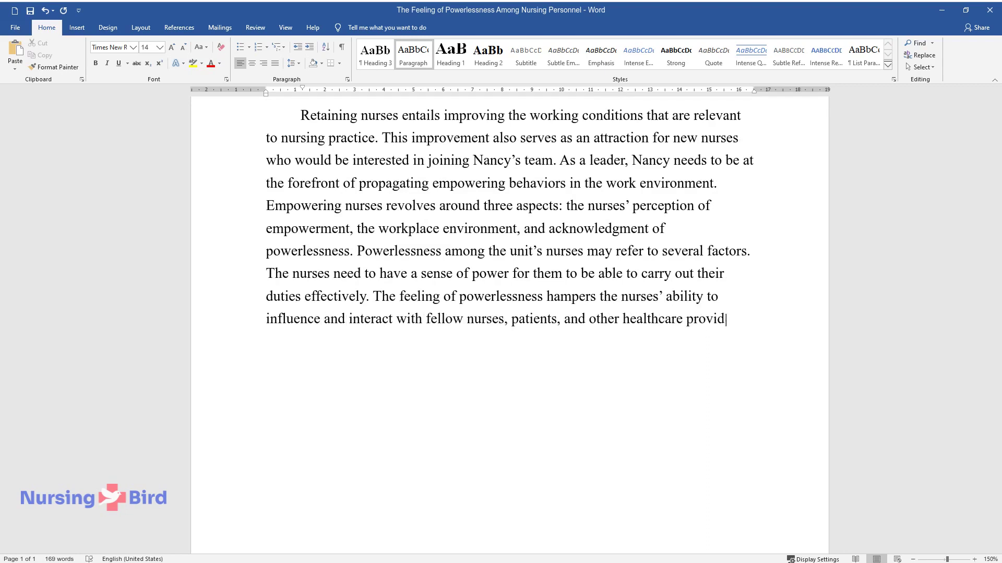
text(ers.The fee)
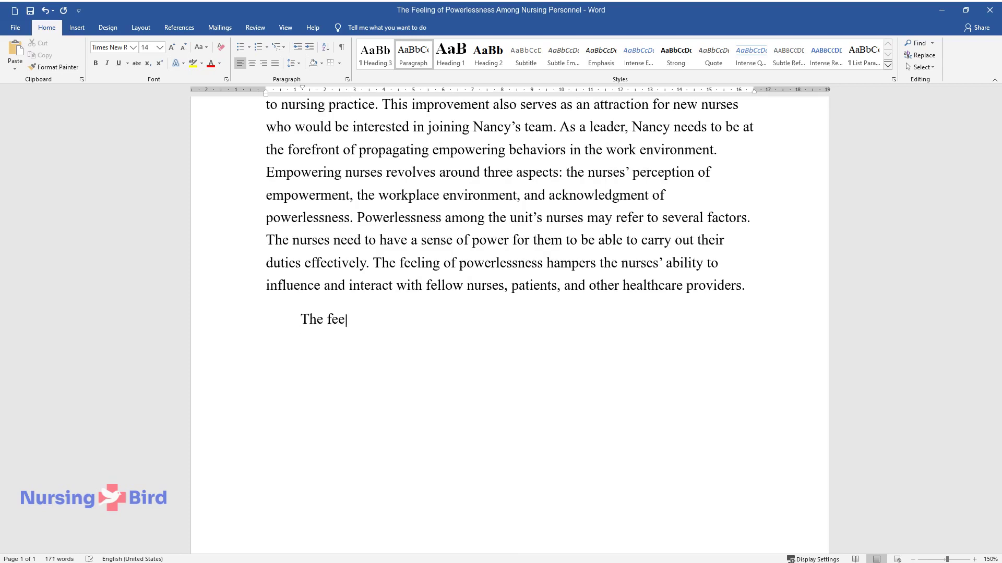
text(ling of powerlessness can be caus)
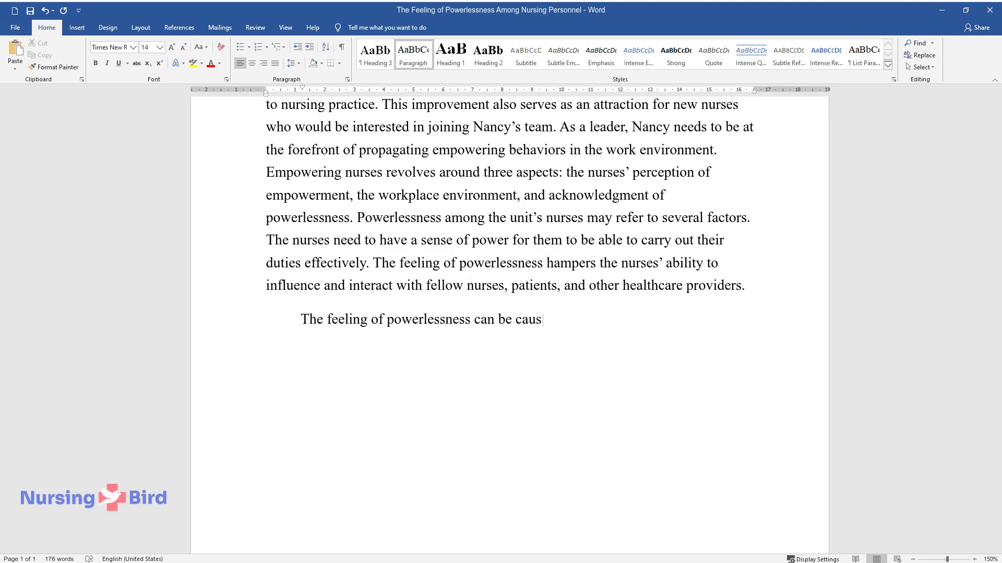
text(ed by several factors that are rel)
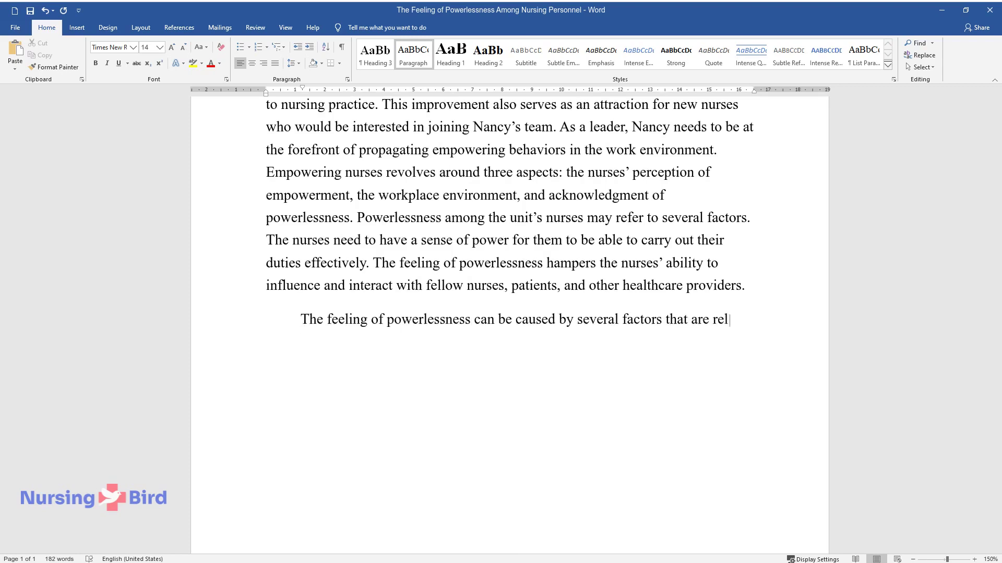
text(evant to the nursing unit. Being )
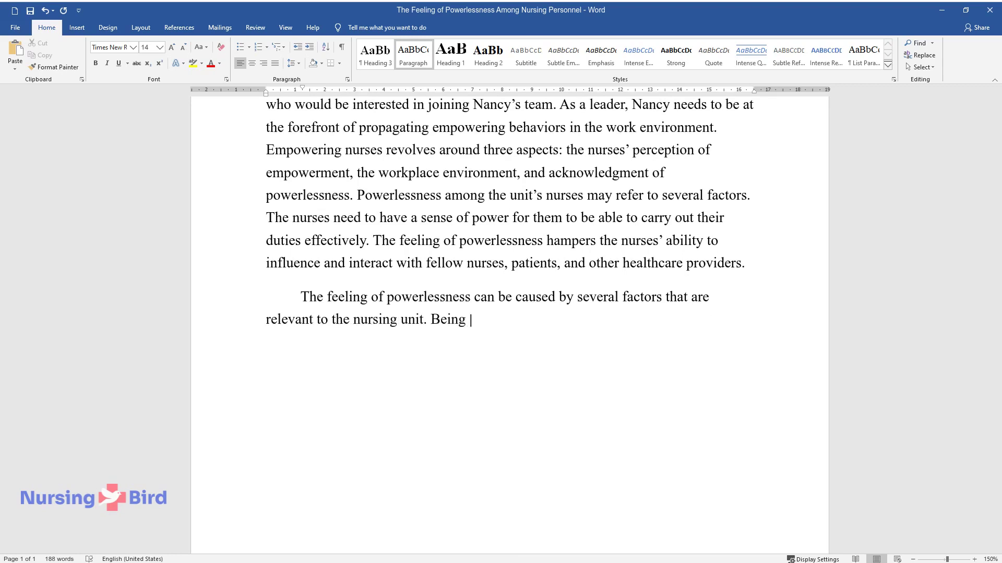
text(overworked can make the nurses fe)
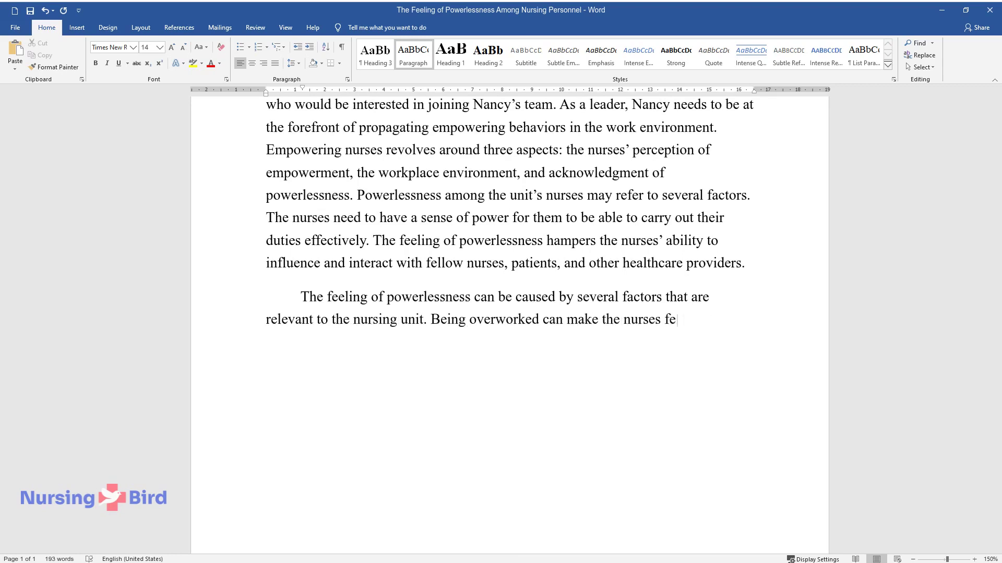
text(el powerless. When nurses)
text( are ove)
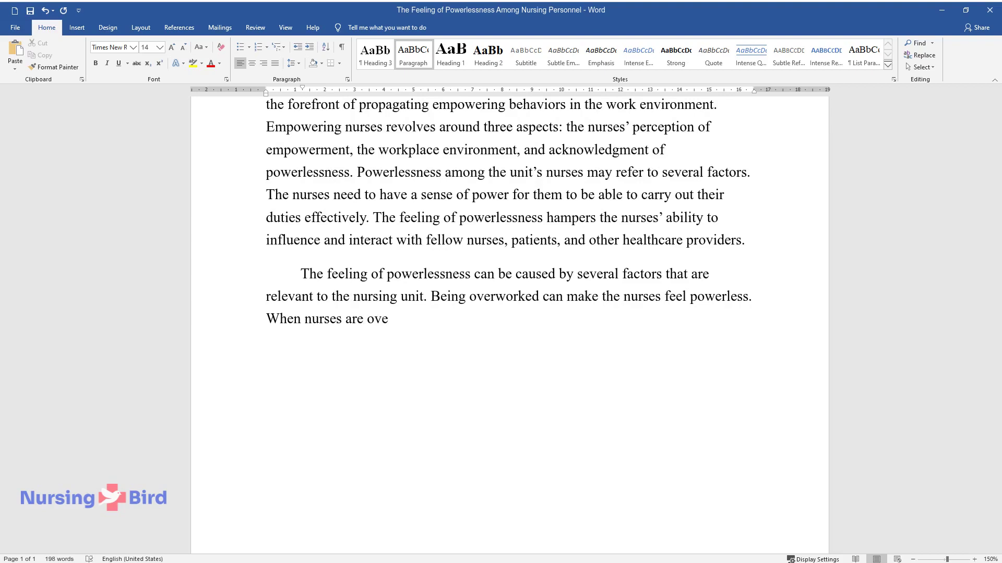
text(rworked, they feel like they have )
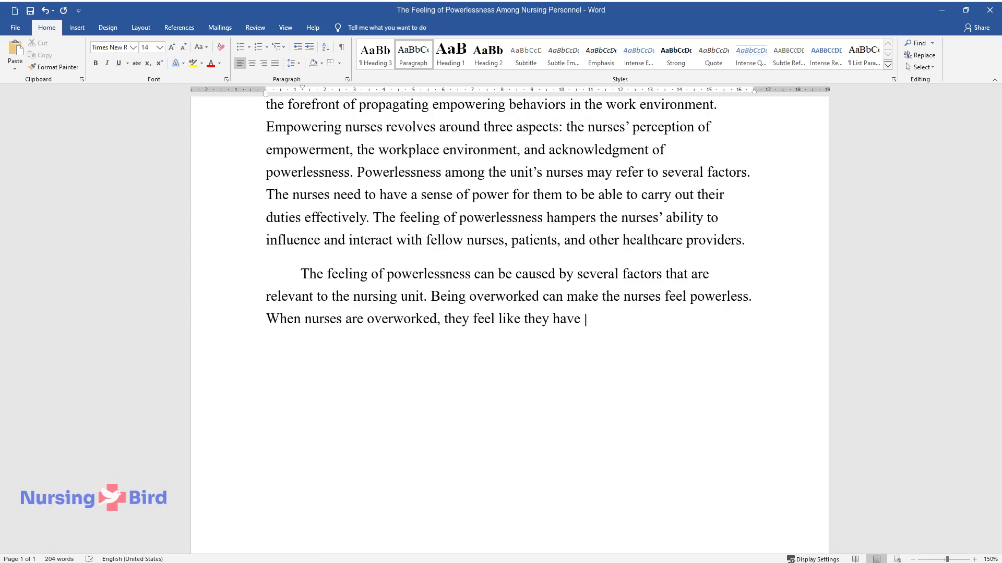
text(no power to control their schedules and input. The feeling)
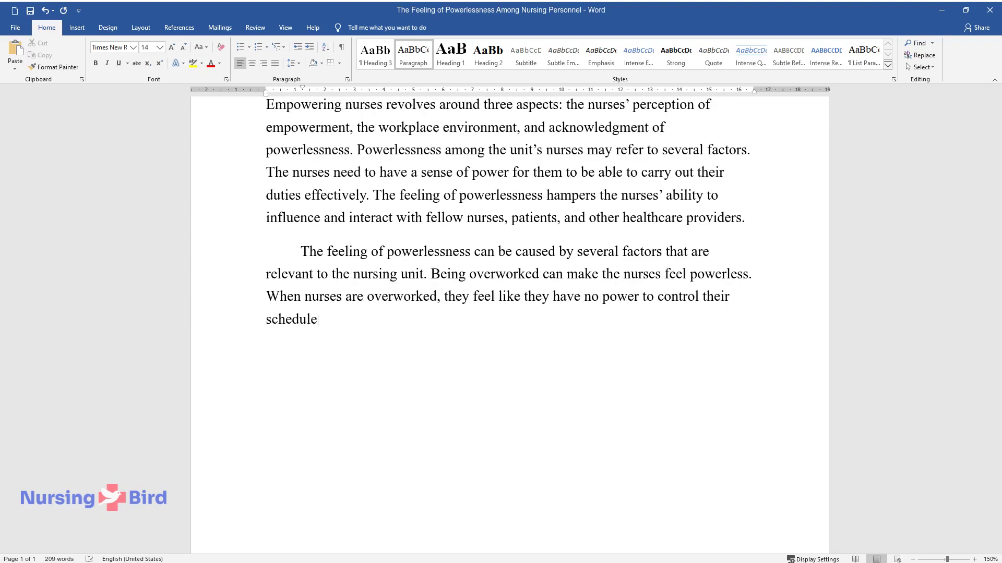
text( may also)
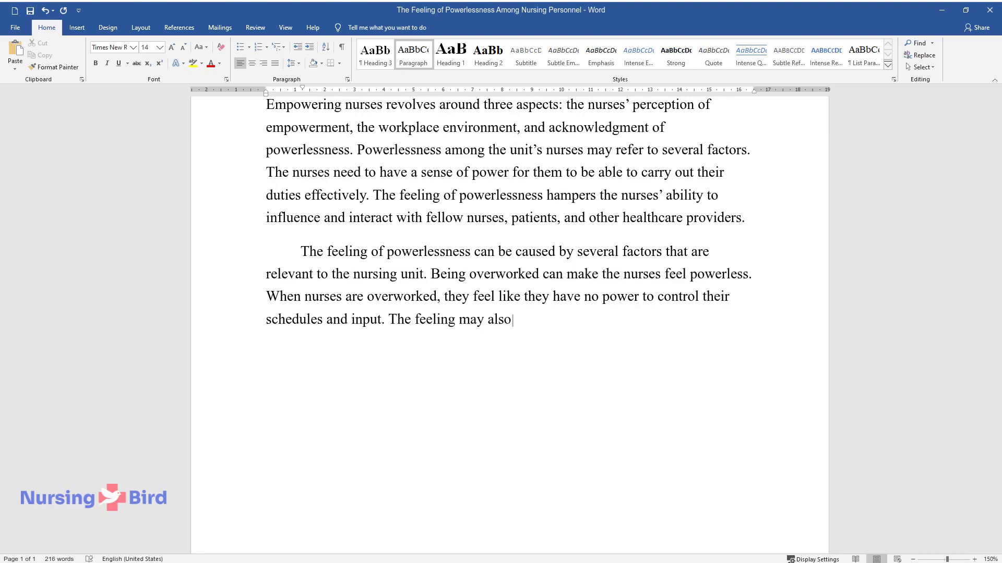
text( be caused by a lack of job secur)
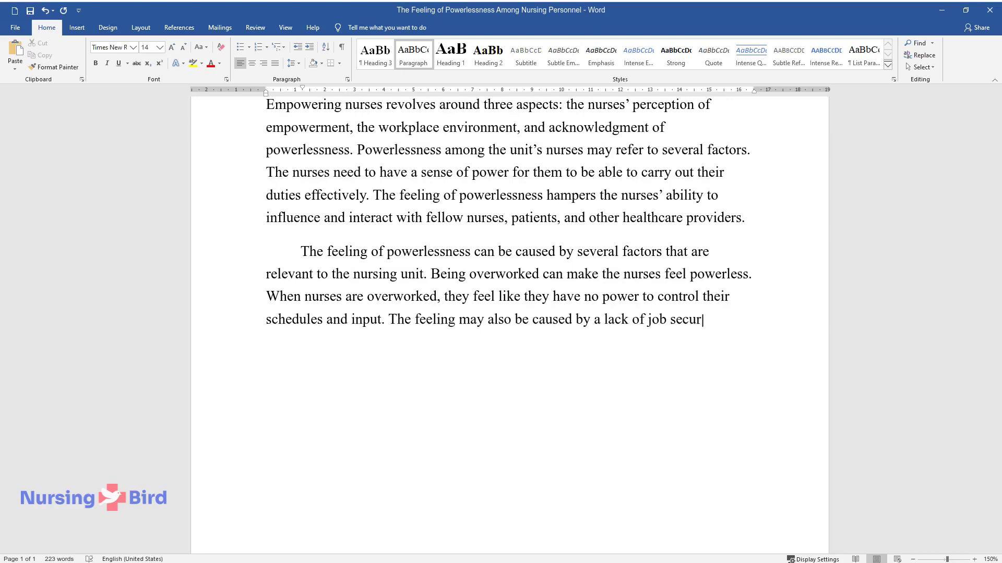
text(ity for the nurses at Nan)
text(cy's unit)
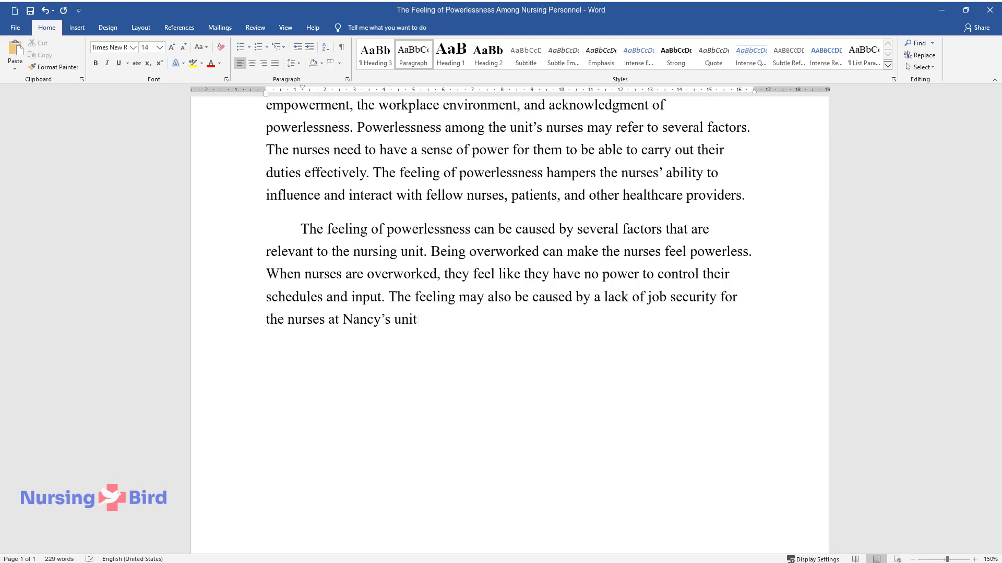
text(. Unlike other health practitione)
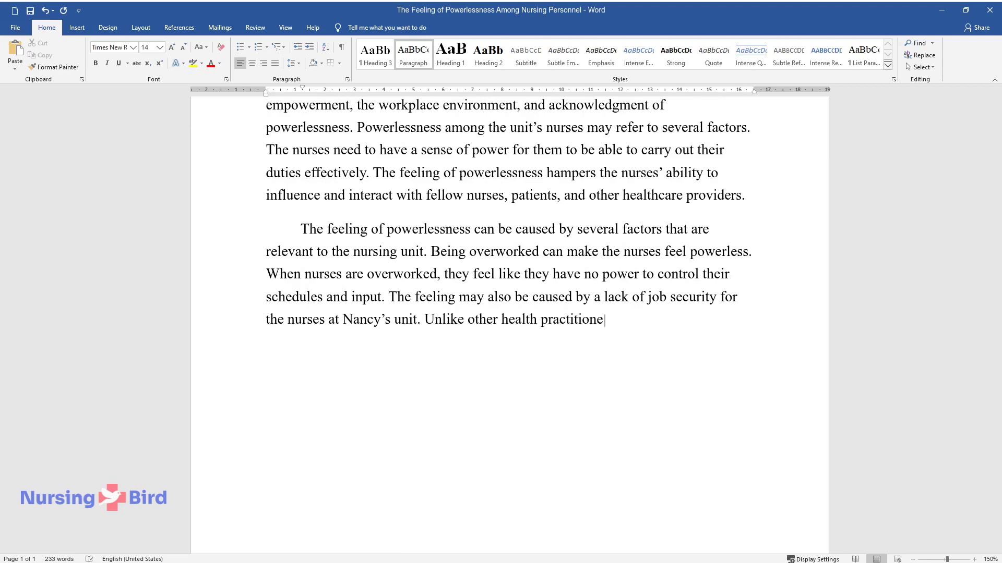
text(rs, nurses' jobs are not always g)
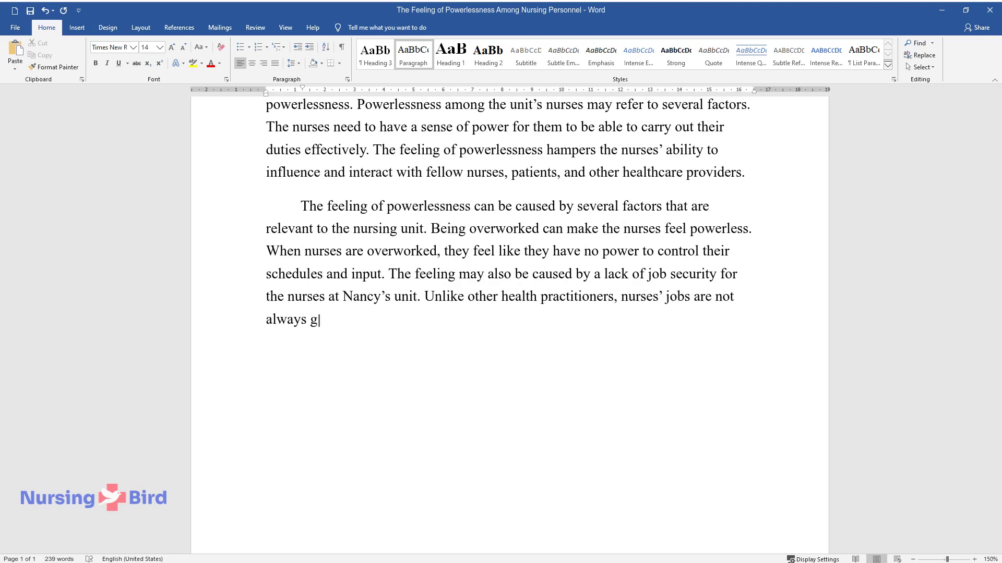
text(ition, several nu)
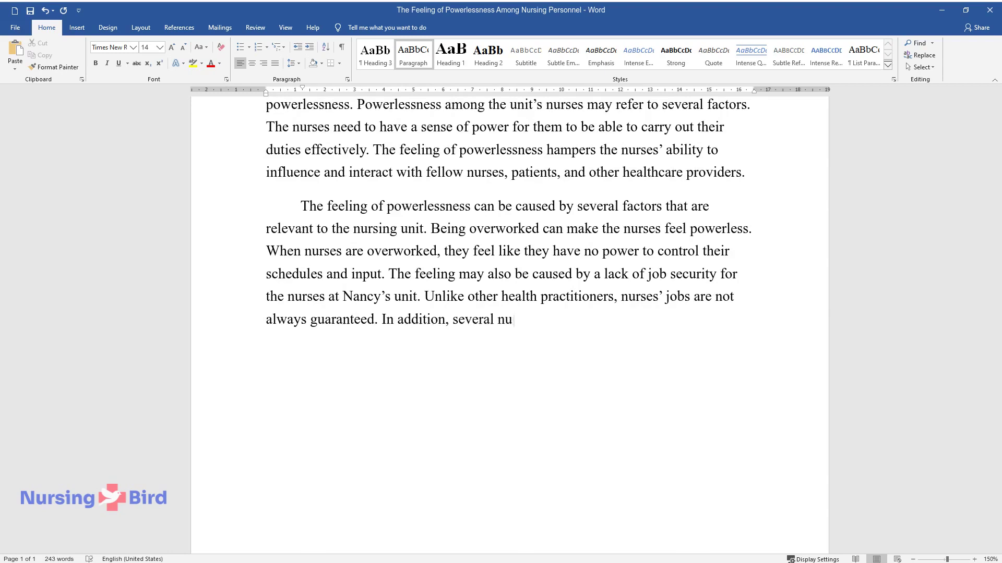
text(rses are forced to work on a cont)
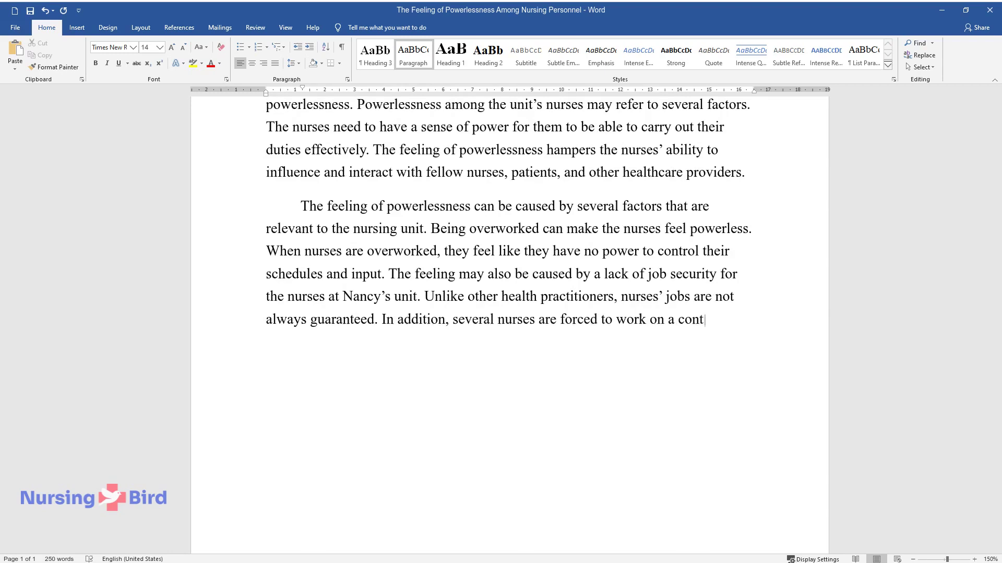
text(ract basis. The other factor that)
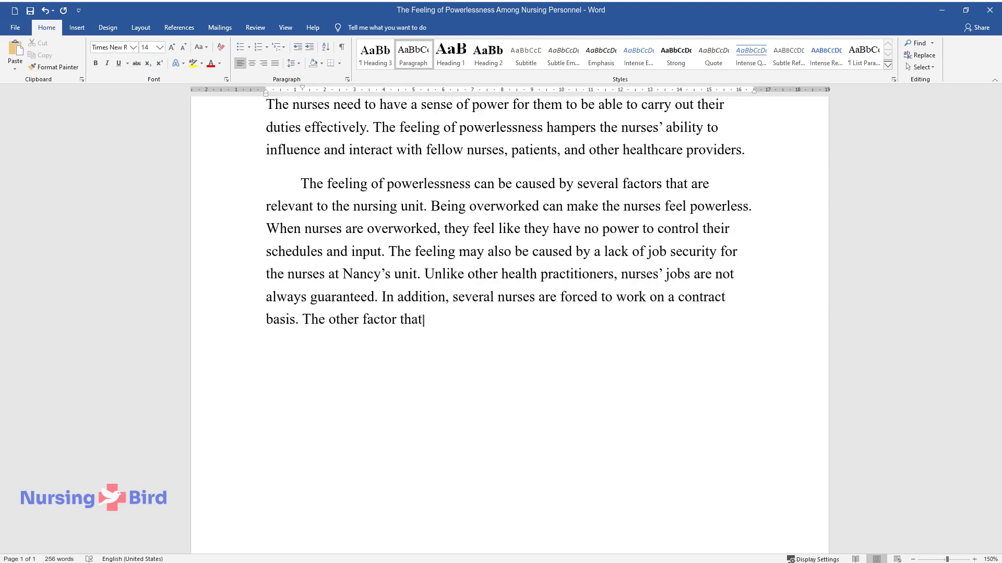
text( causes the feeling of powerlessn)
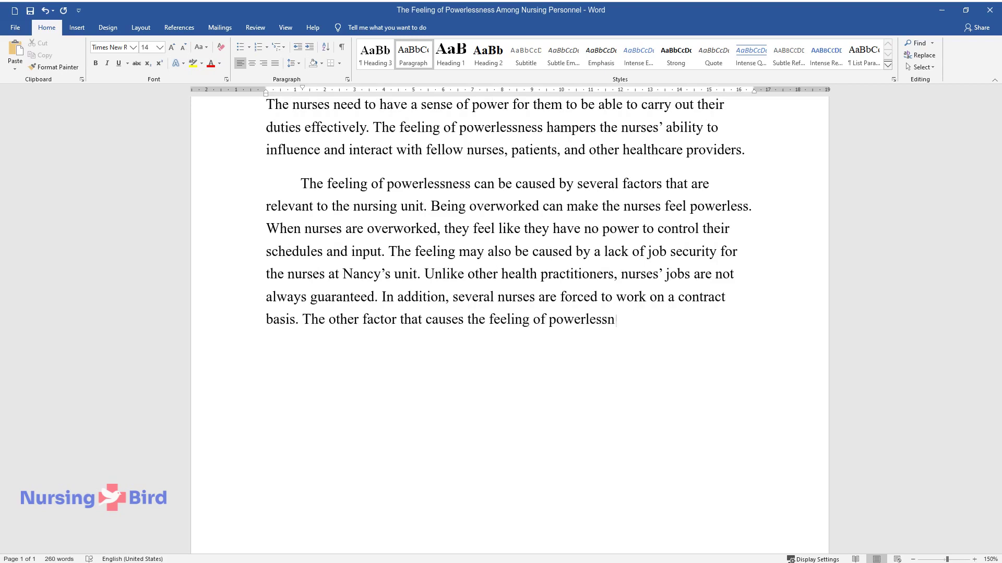
text(ess among nurses is stress)
text(. If the)
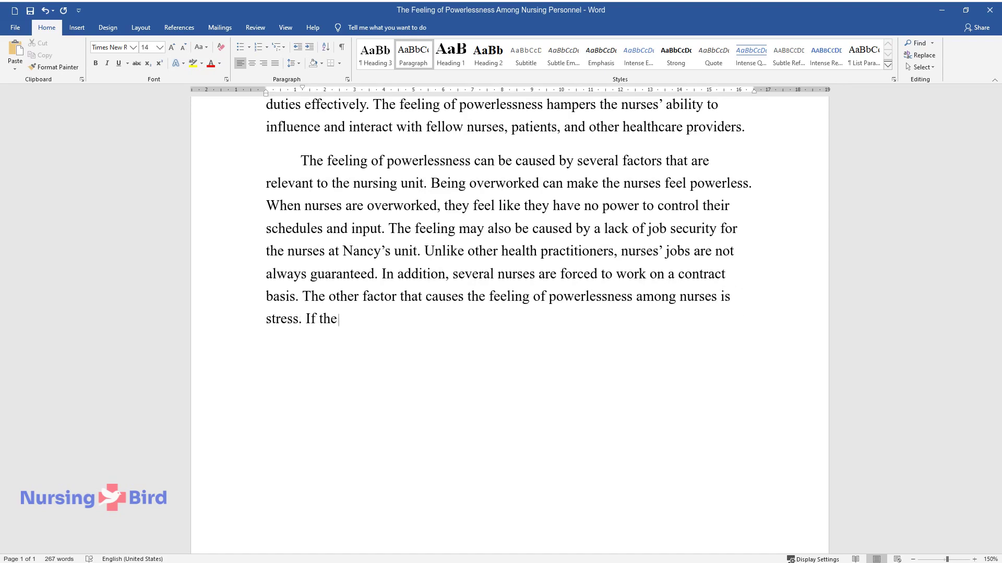
text( nurses are constantly under stre)
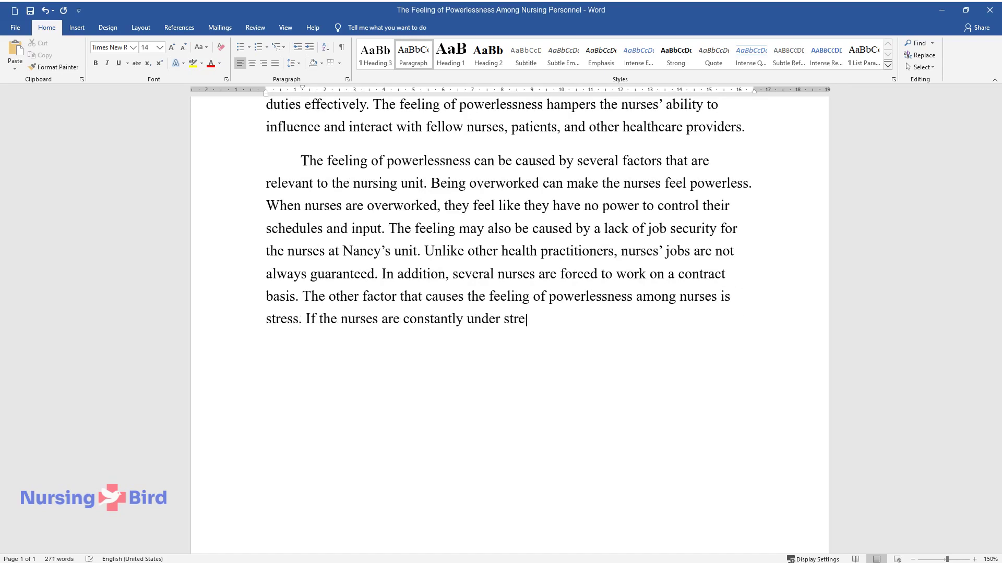
text(ss, they are more likely to feel )
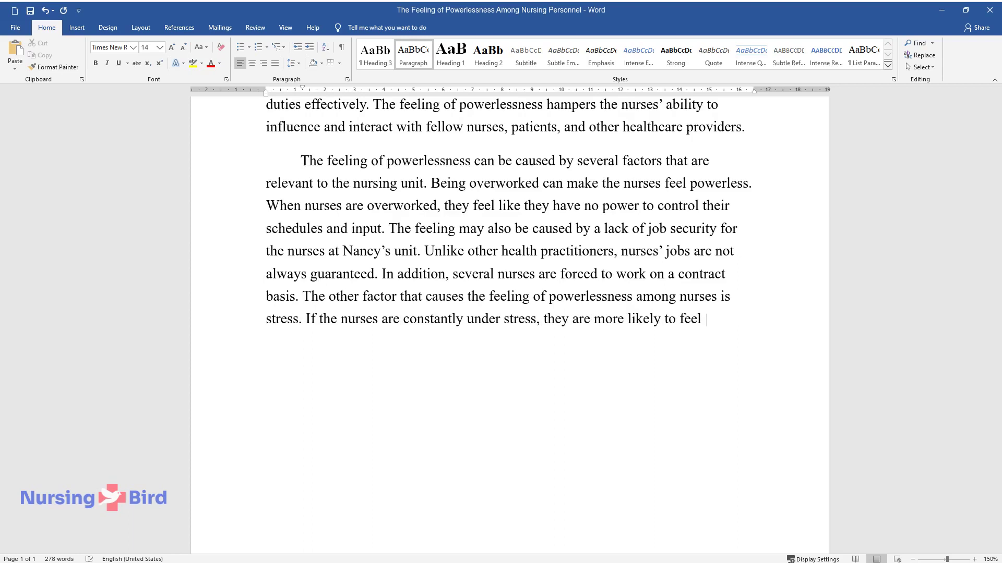
text(powerless. Any of the factors list)
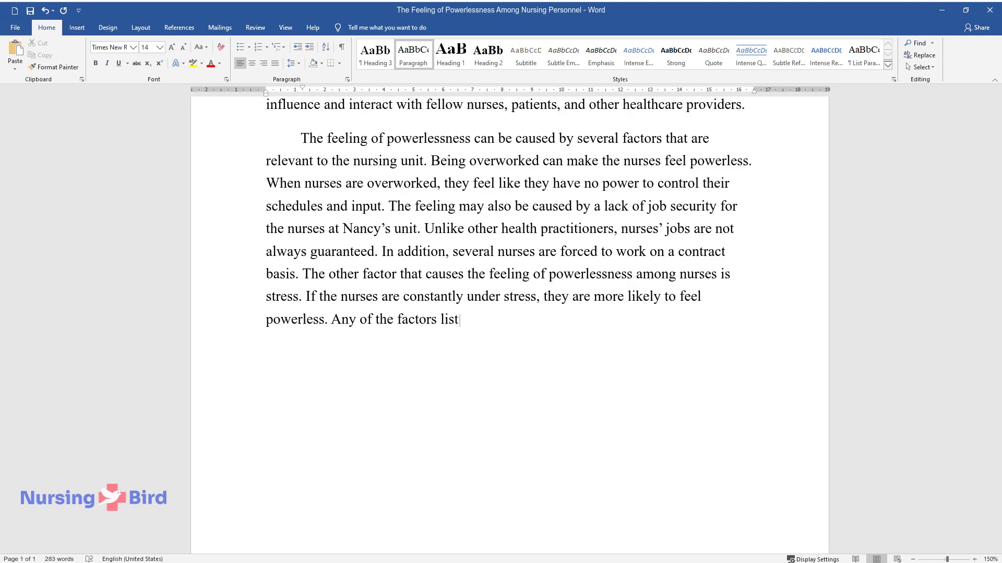
text(ed above can cause a feeling of powerlessness. It is up to Nancy t)
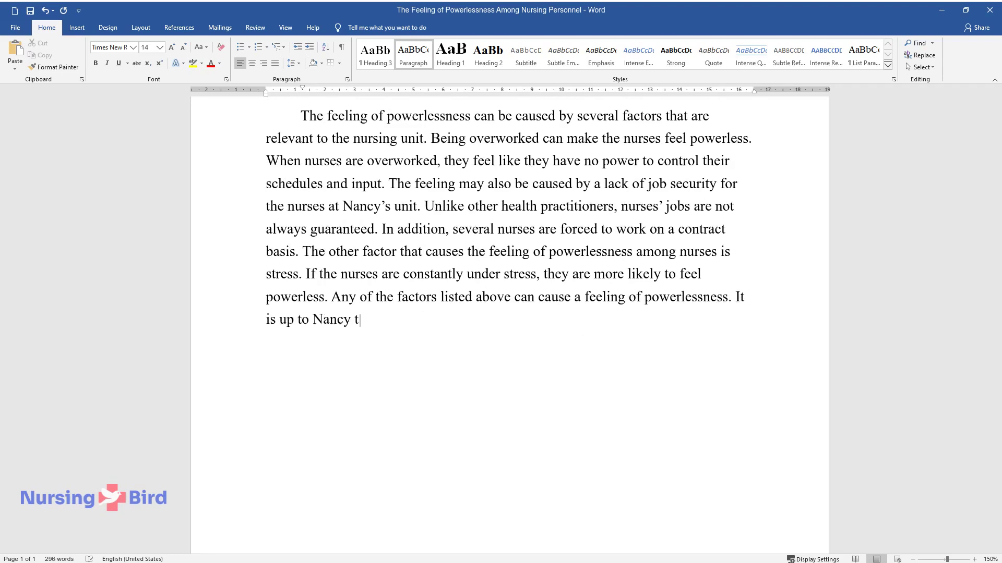
text(o point out the more likely causes)
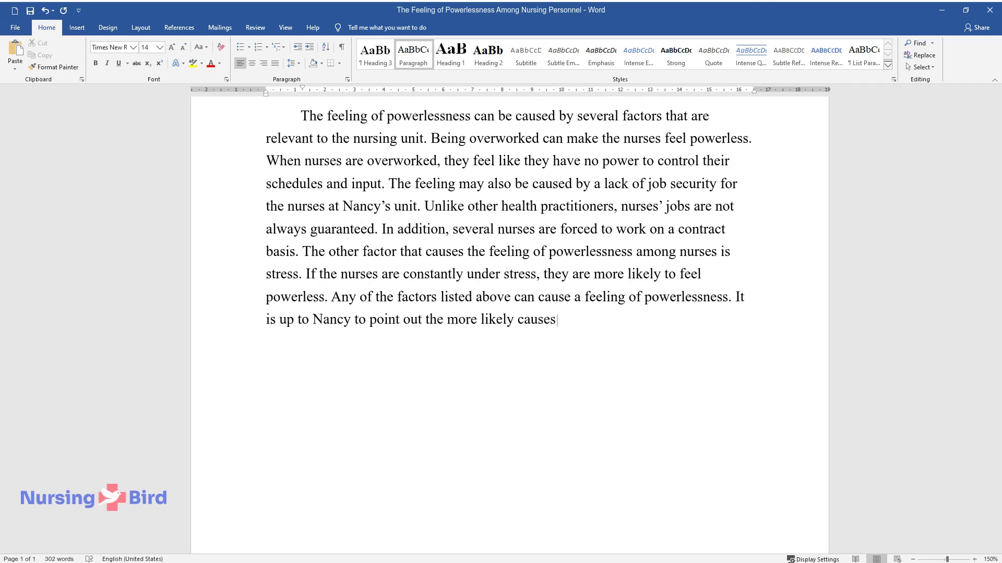
text(.)
key(Return)
Type the paragraph beginning 'The leader of a nurses' unit can counter the effects of powerlessness'
text(The lead)
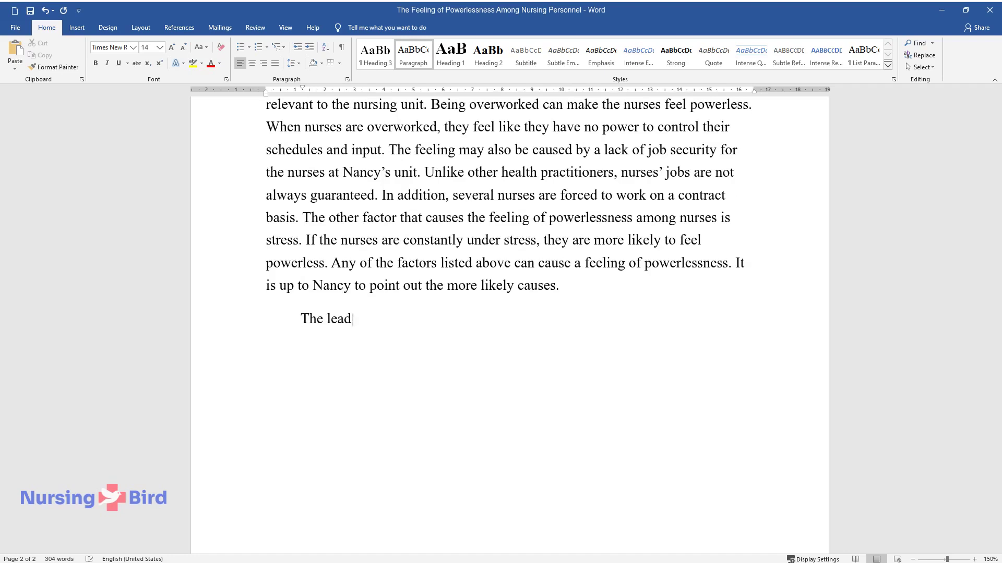
text(er of a nurses' unit can counter the effects of powerlessness)
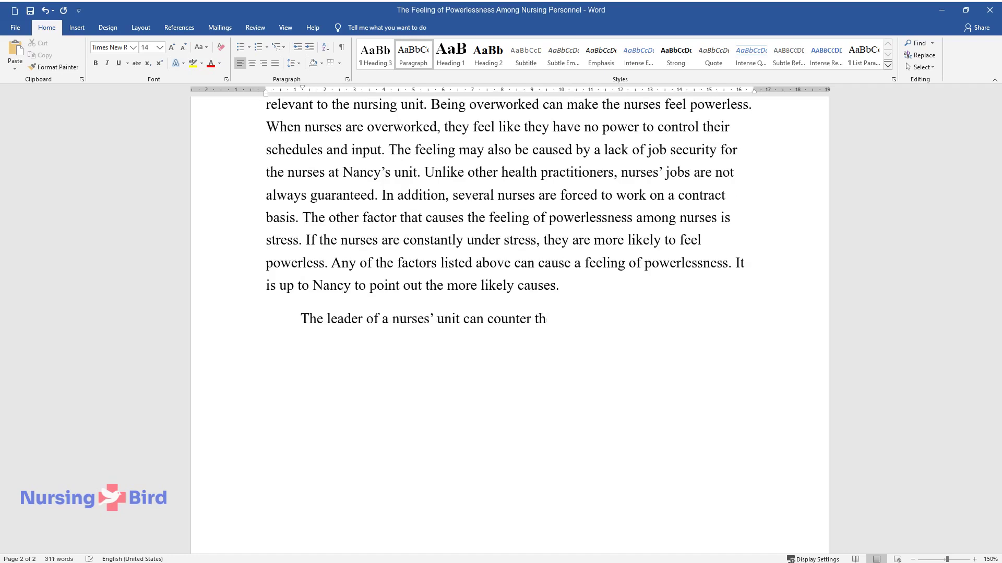
text( by provi)
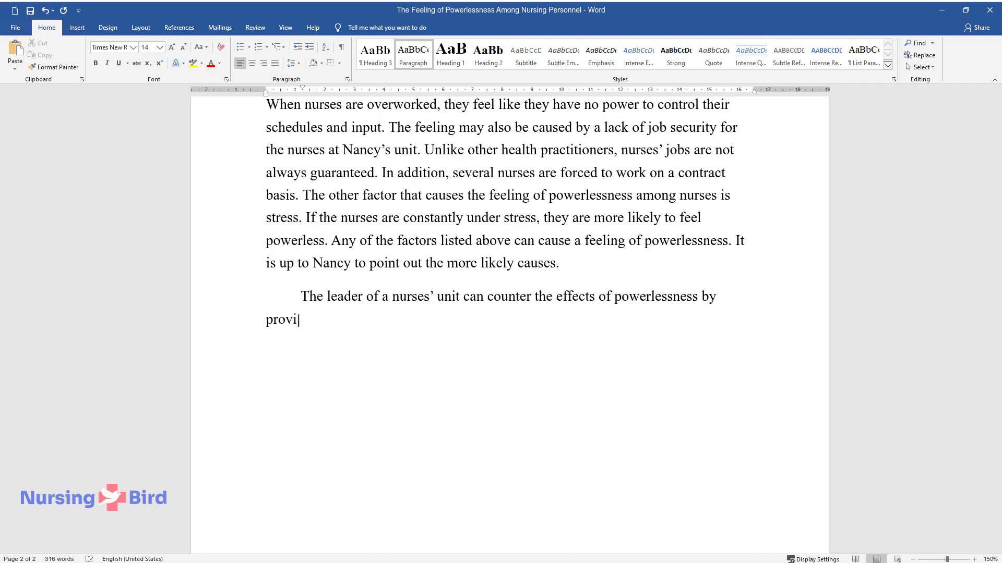
text(ding the nurses with sources of pow)
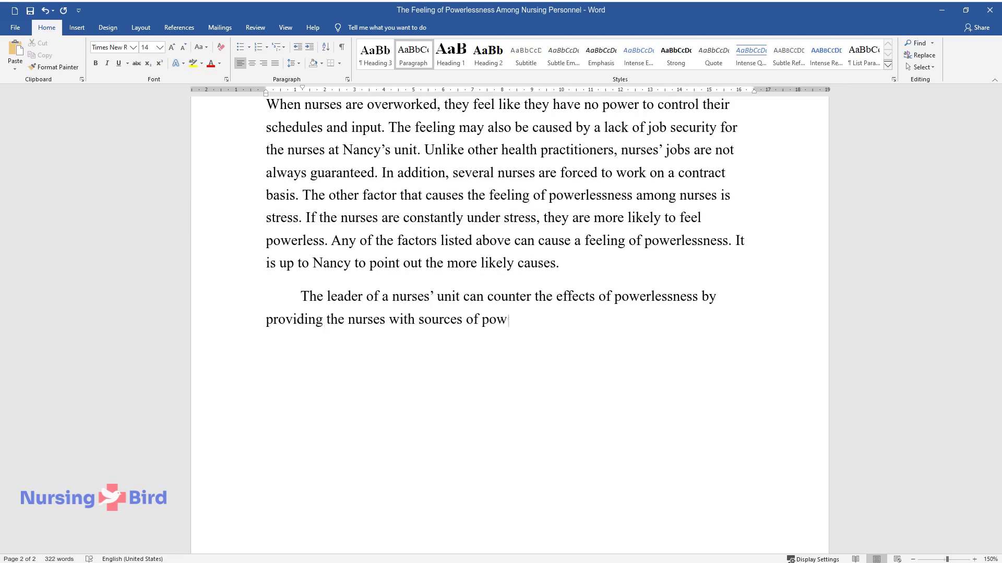
text(er. These sources of power should h)
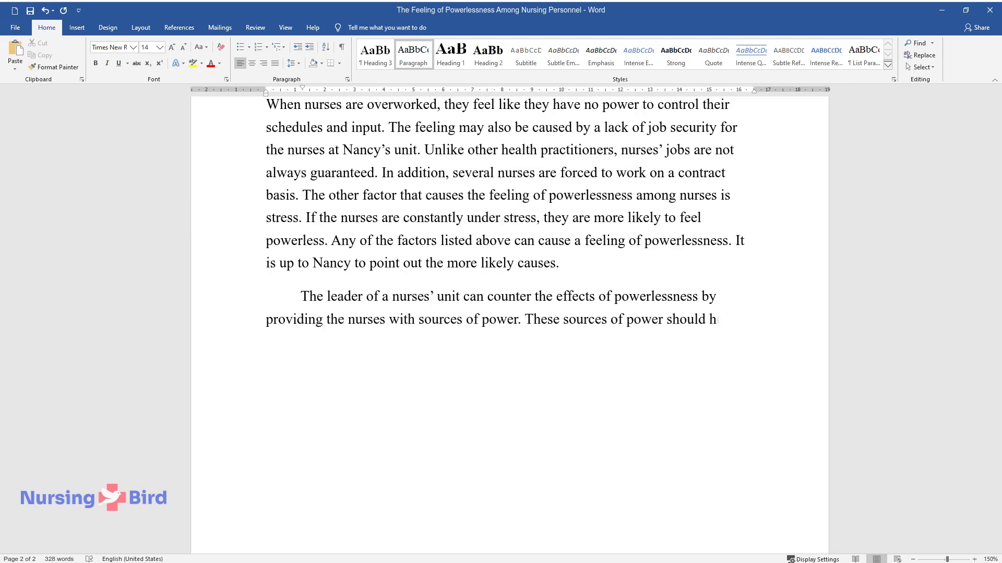
text(elp nurses overcome helplessness fr)
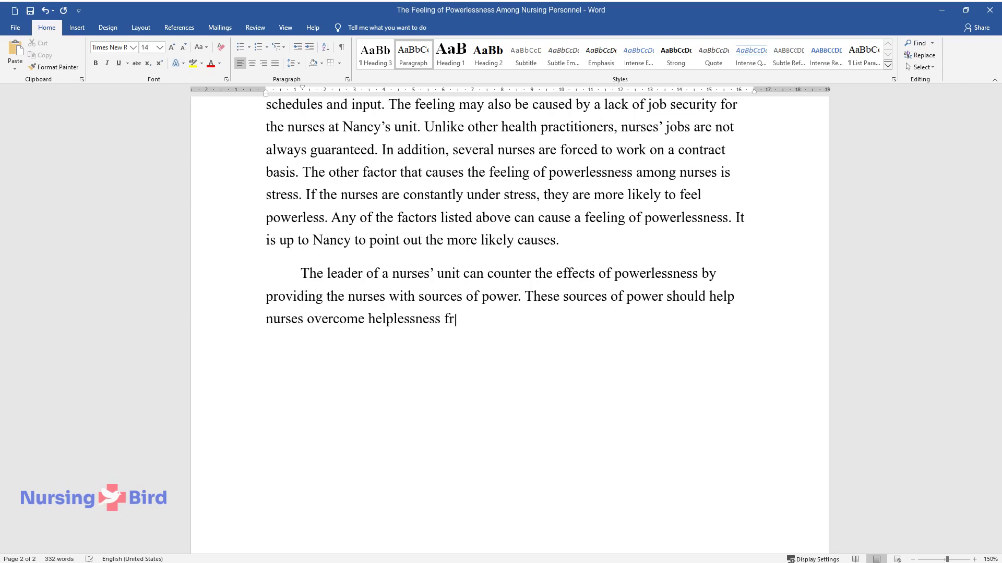
text(om three angles. The nurses should )
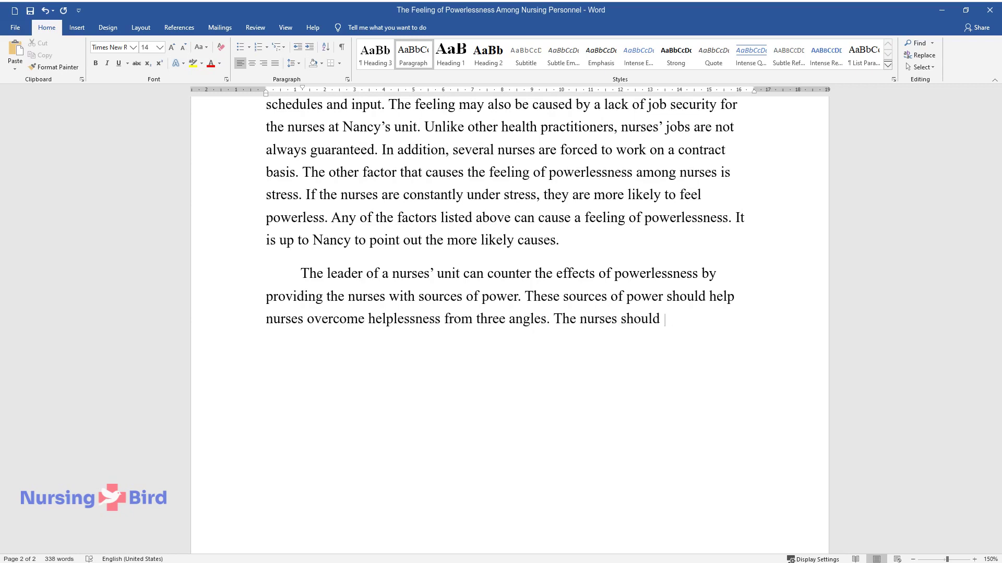
text(overcome the lack of control over th)
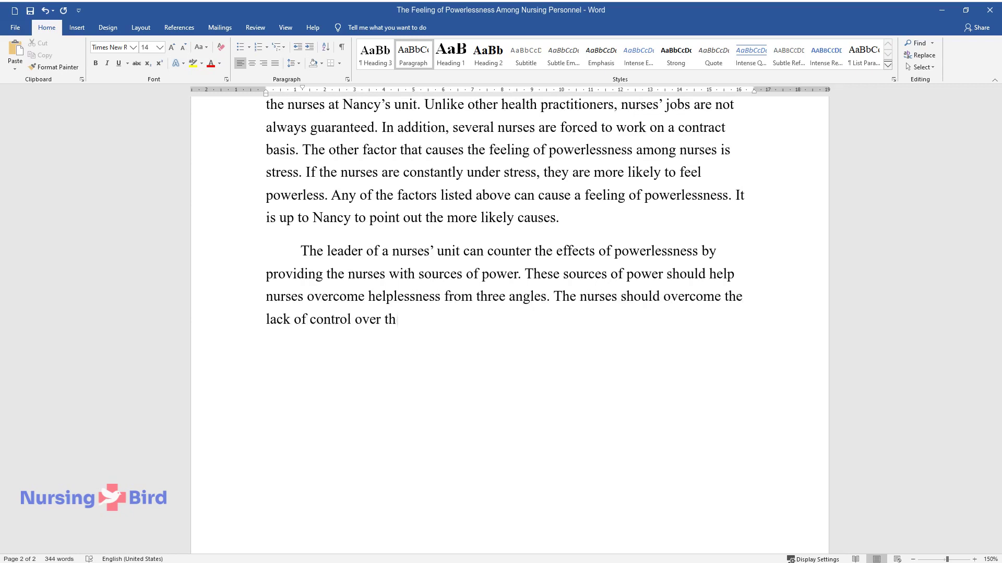
text(e content, context, and competence )
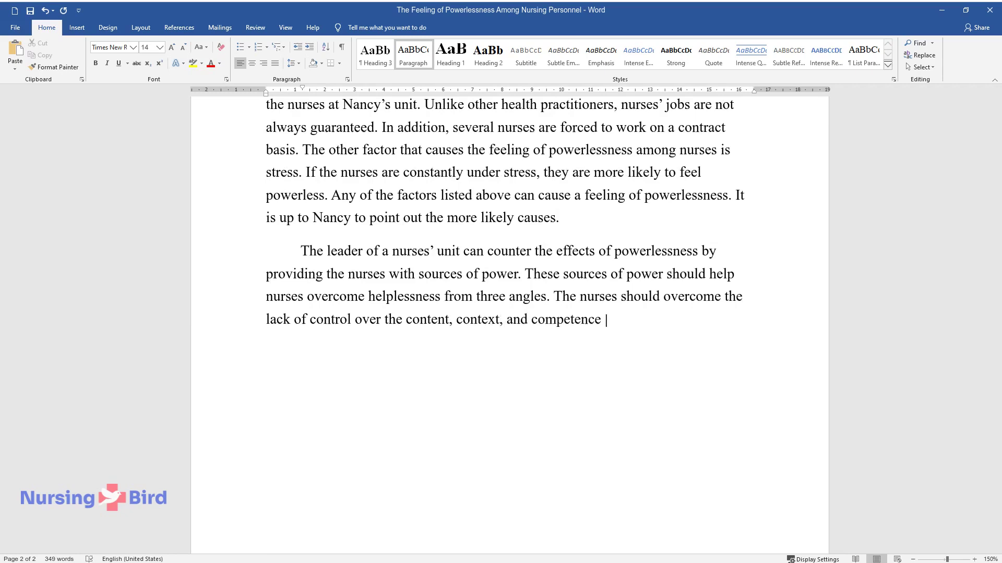
text(levels of their practice. The power over the content of the n)
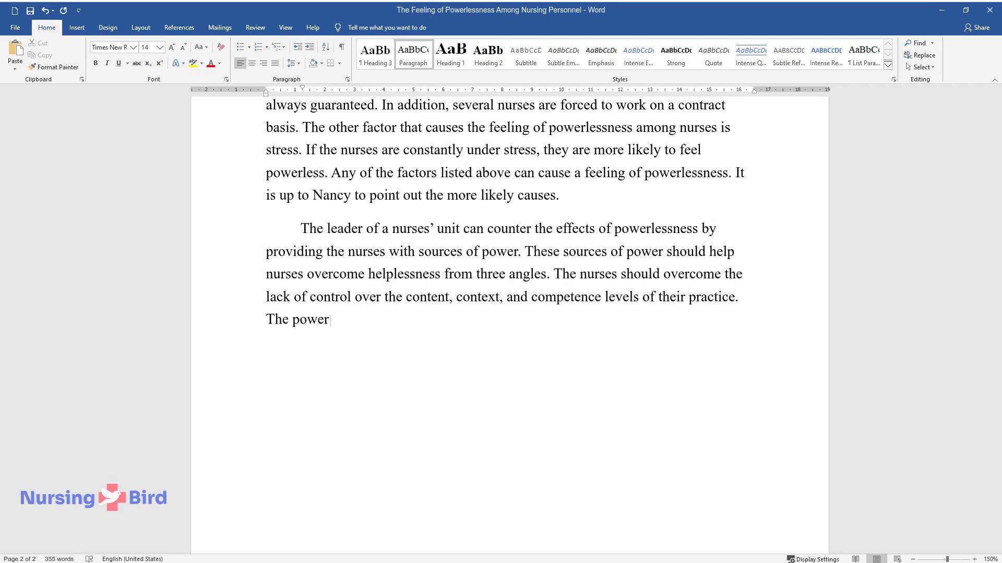
text(ursing pr)
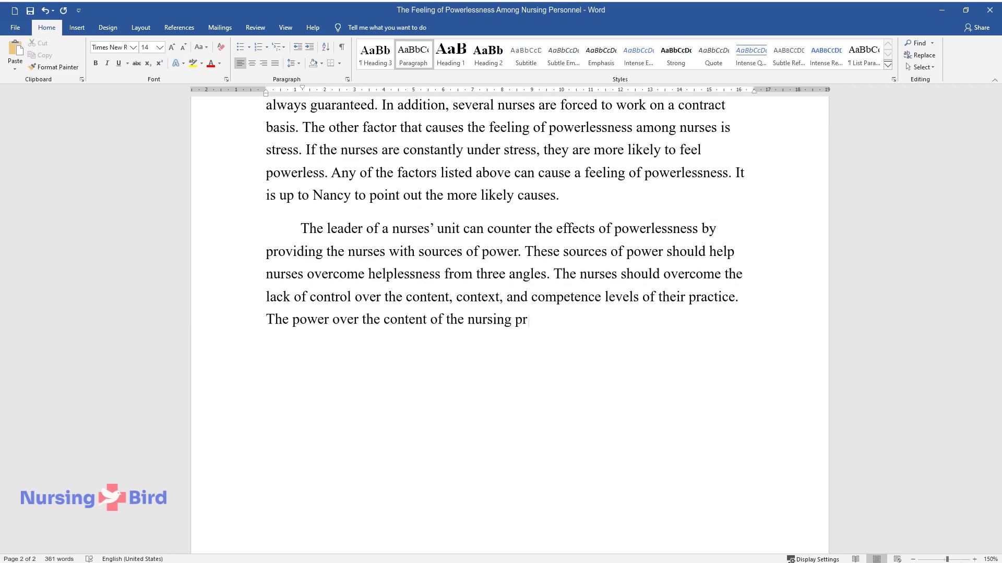
text(actice can be achieved through prof)
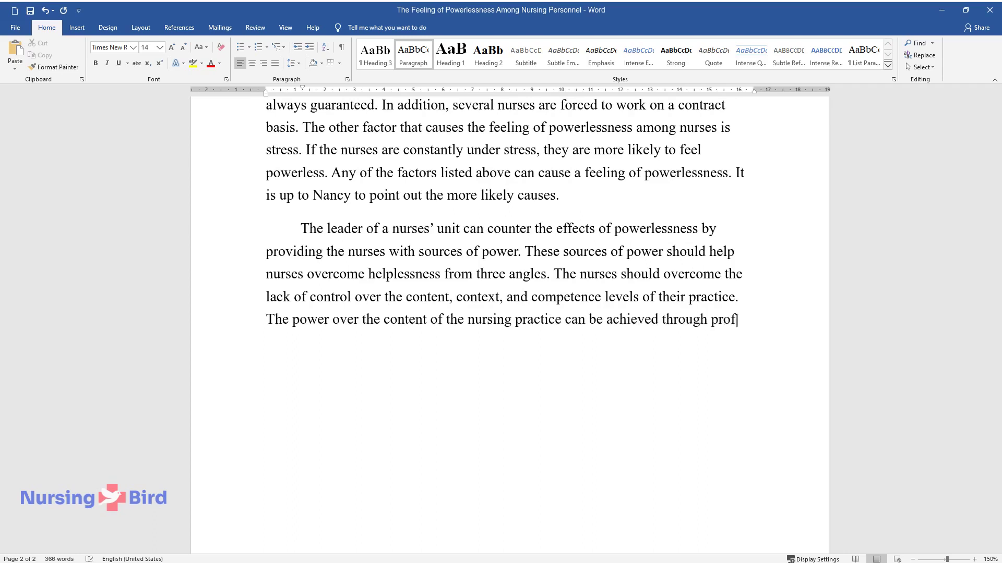
text(essional autonomy. This would grant)
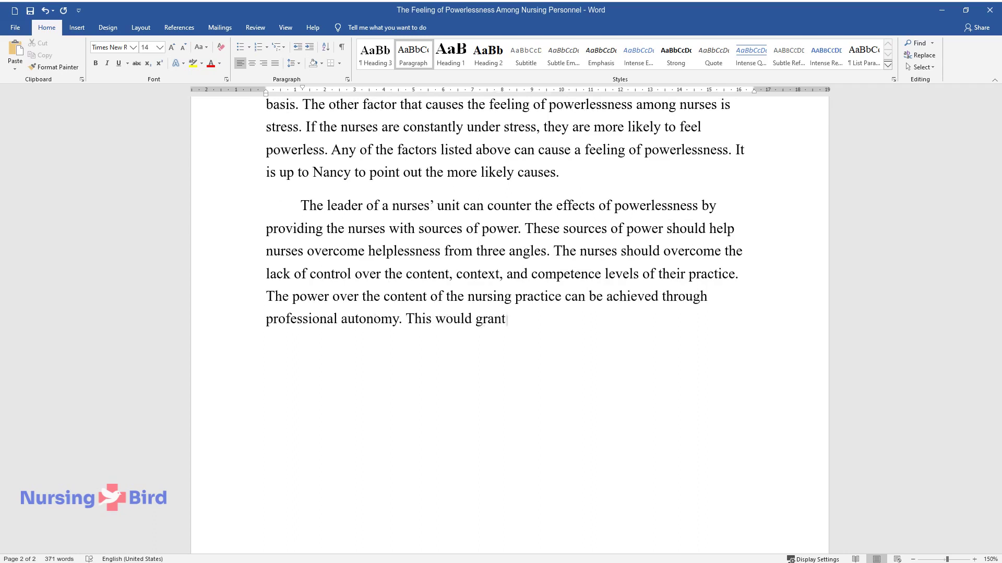
text( nurses control over their practice)
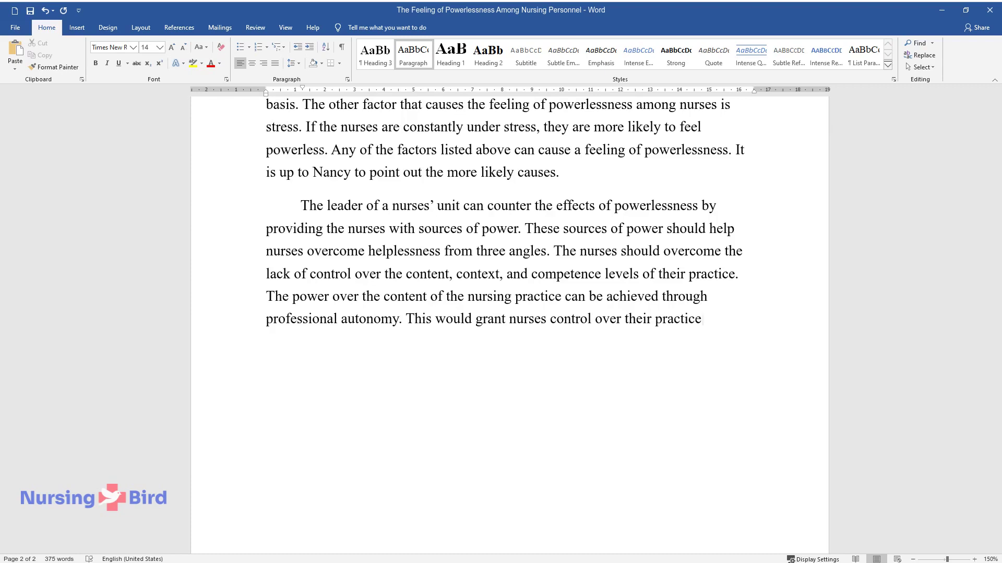
text(. This would mean that nurses act )
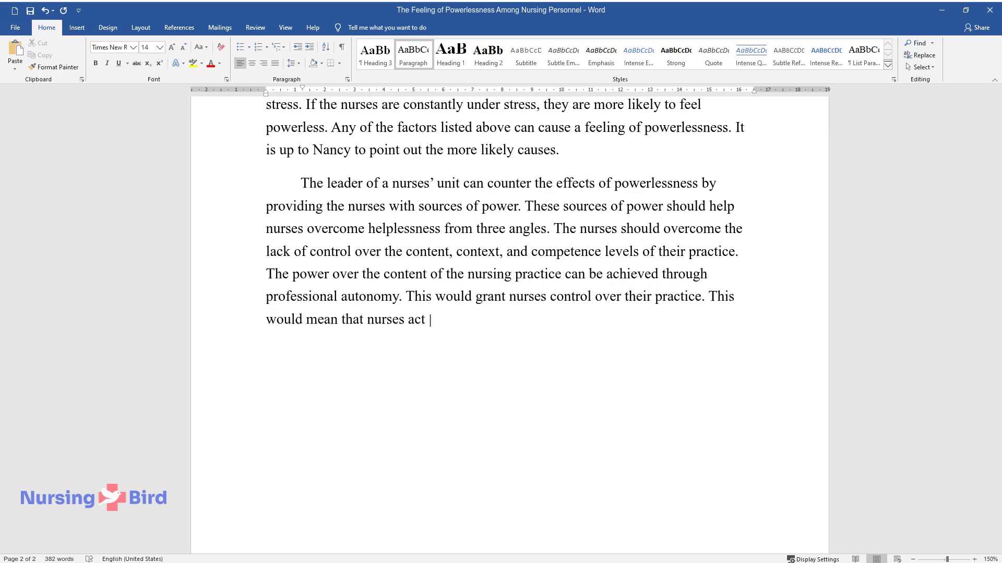
text(according to what they know as oppo)
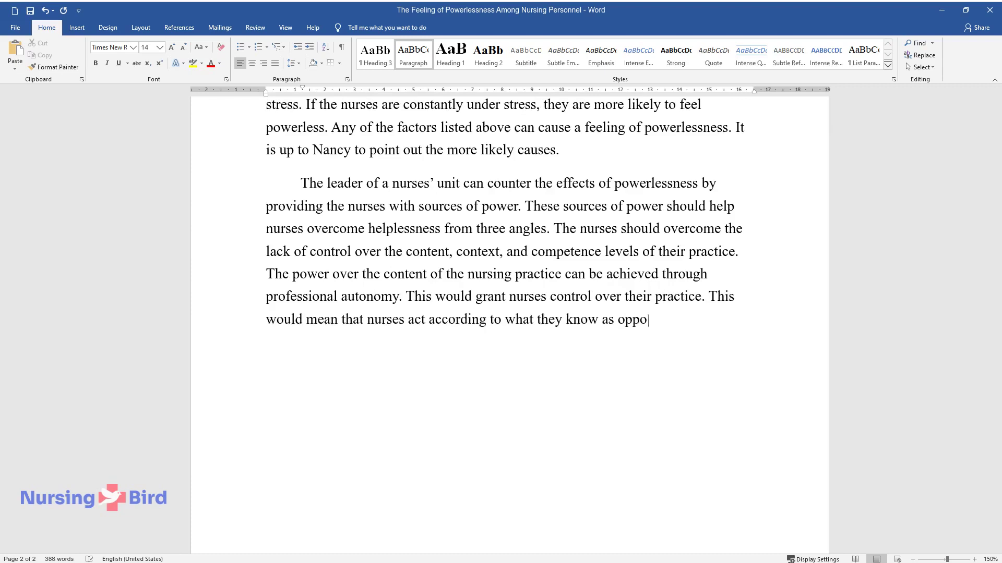
text(sed to acting according to what is s)
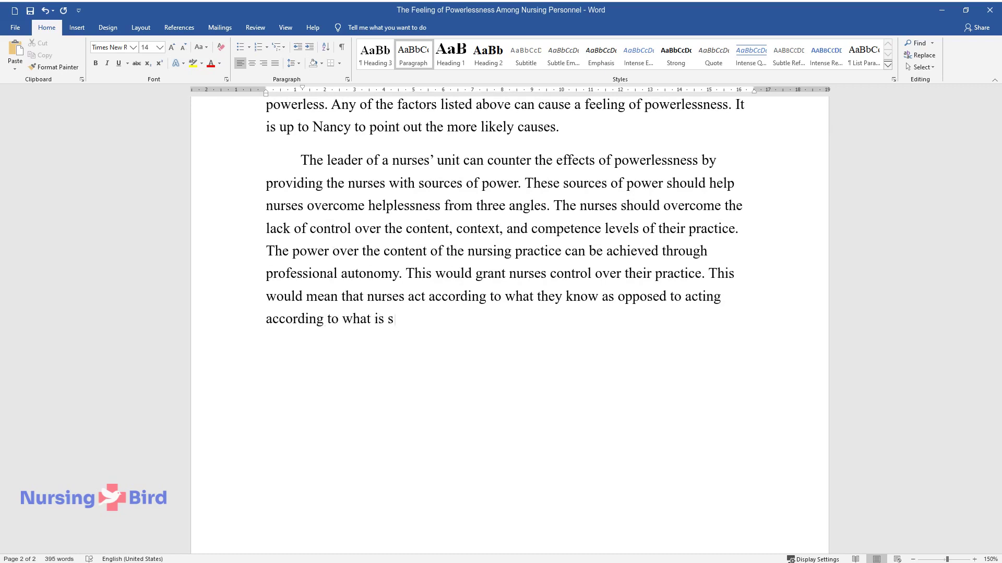
text(tipulated. Another source of power )
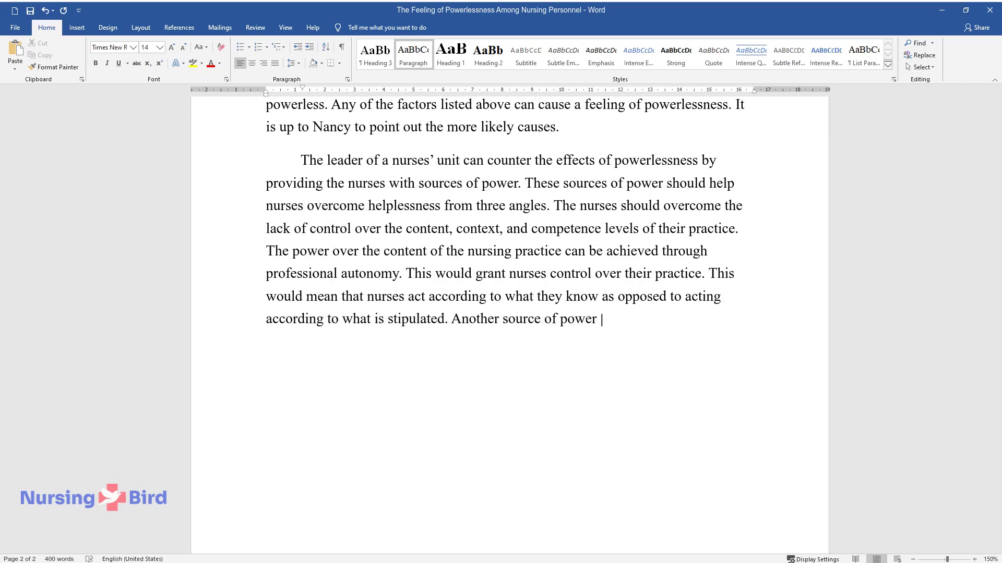
text(can be achieved by giving nurses co)
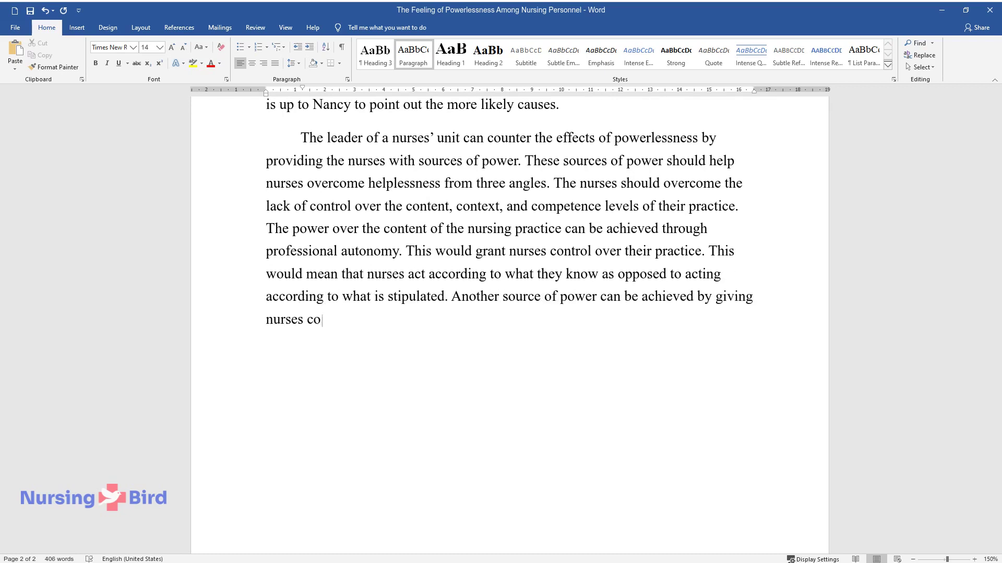
text(ntrol over the context of the nursin)
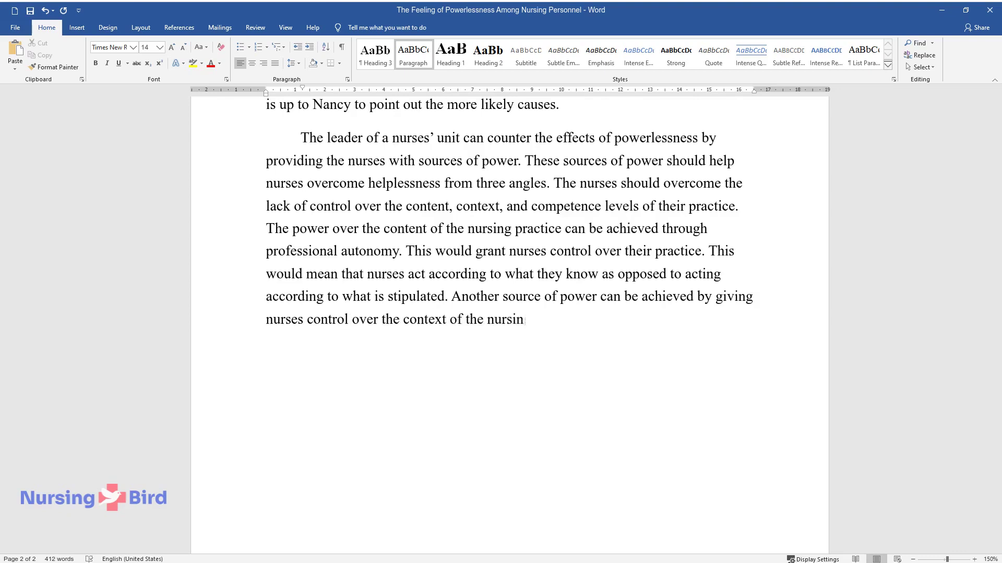
text(g practice.)
Type the paragraph on nurses' limited involvement in hospital affairs and organisational systems that empower them
key(Return)
text(In the)
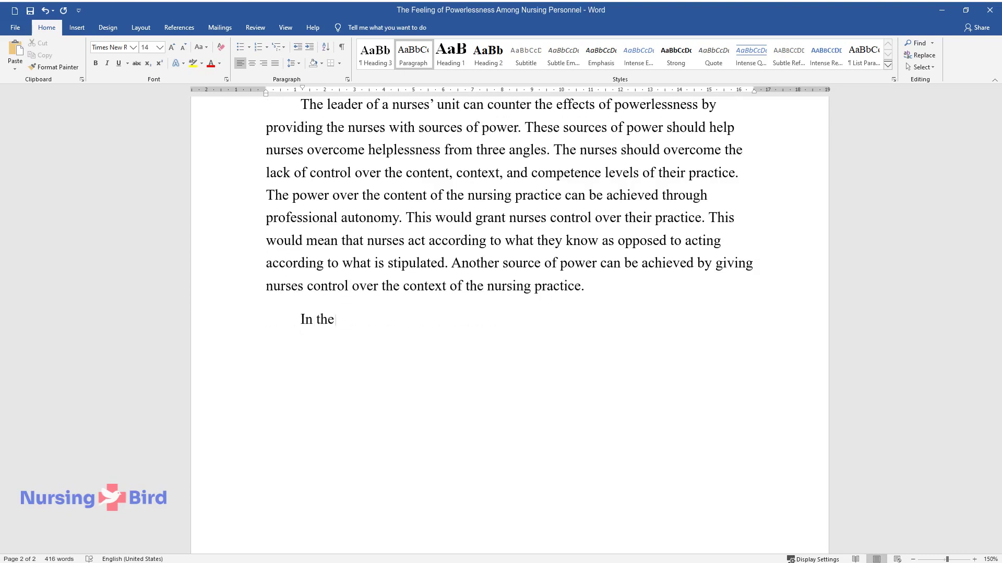
text( hospital environment, nurses are )
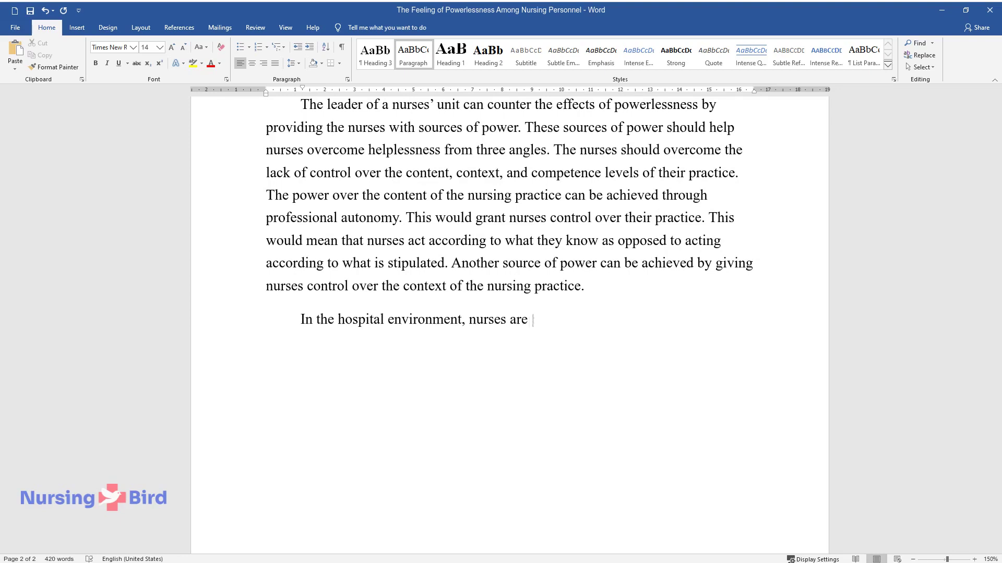
text(barely involved in the running of a)
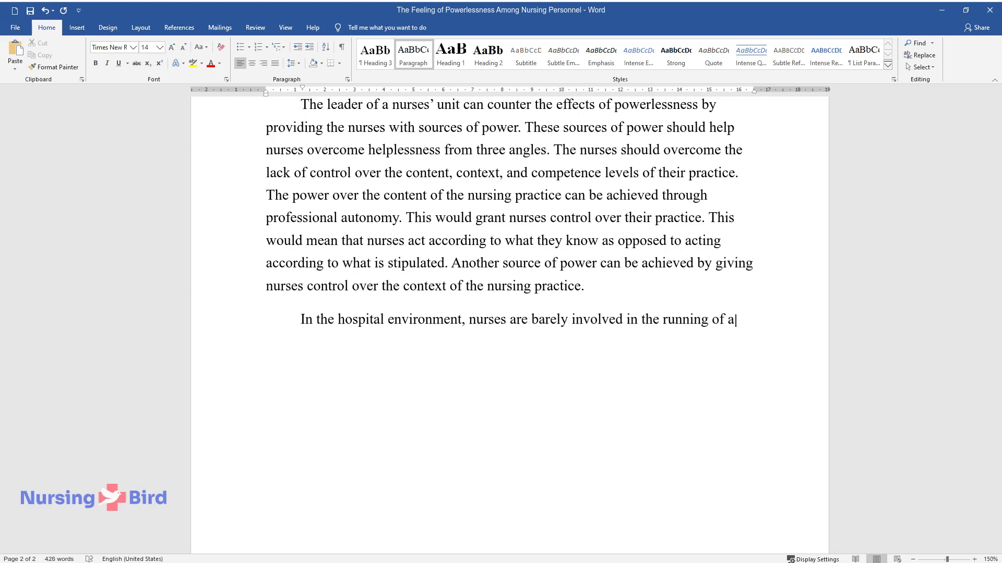
text(ffairs. Hospitals that allow nurse)
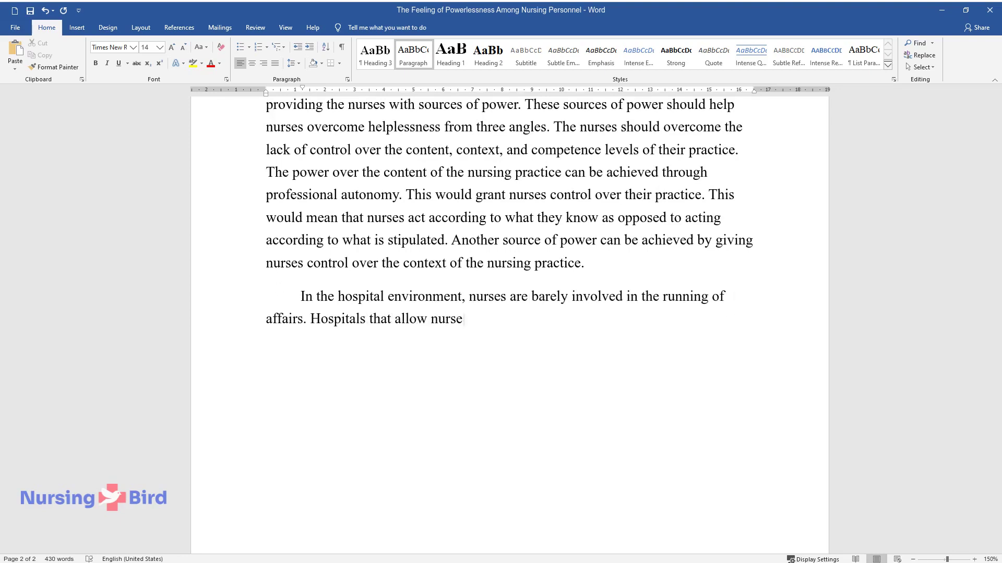
text(s to be “meaningfully involved in )
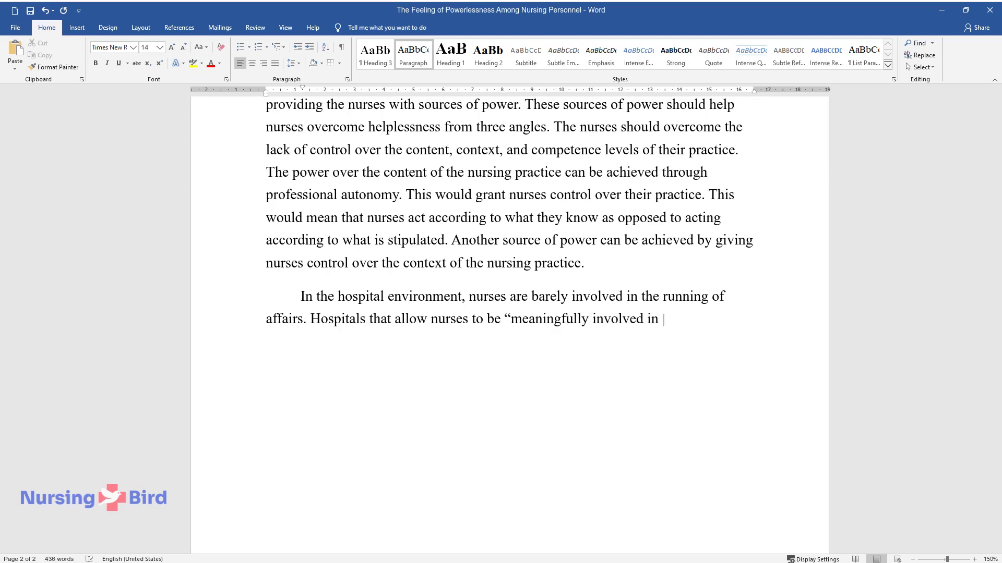
text(the running of hospitals” can attra)
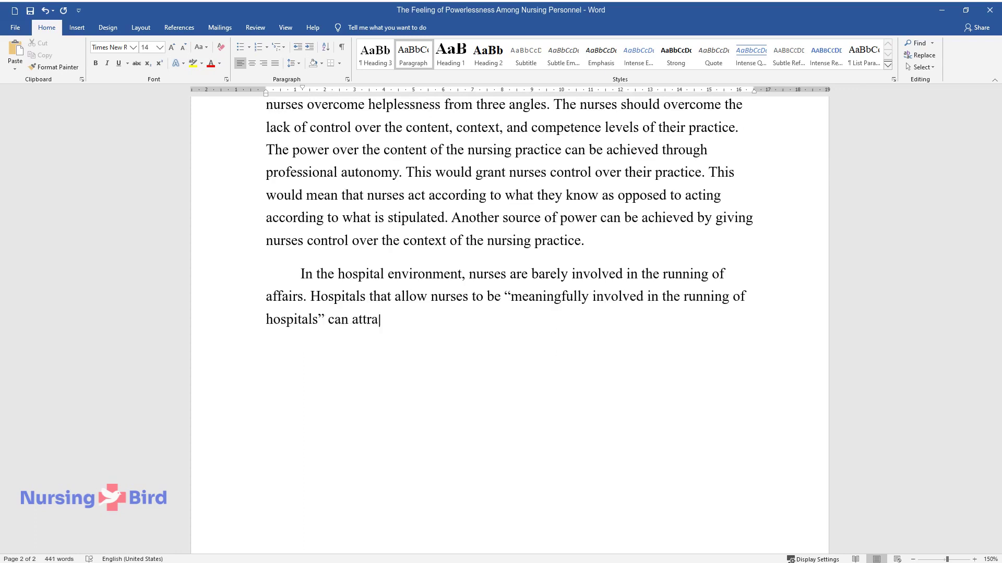
text(ct and retain nurses easily. Enter)
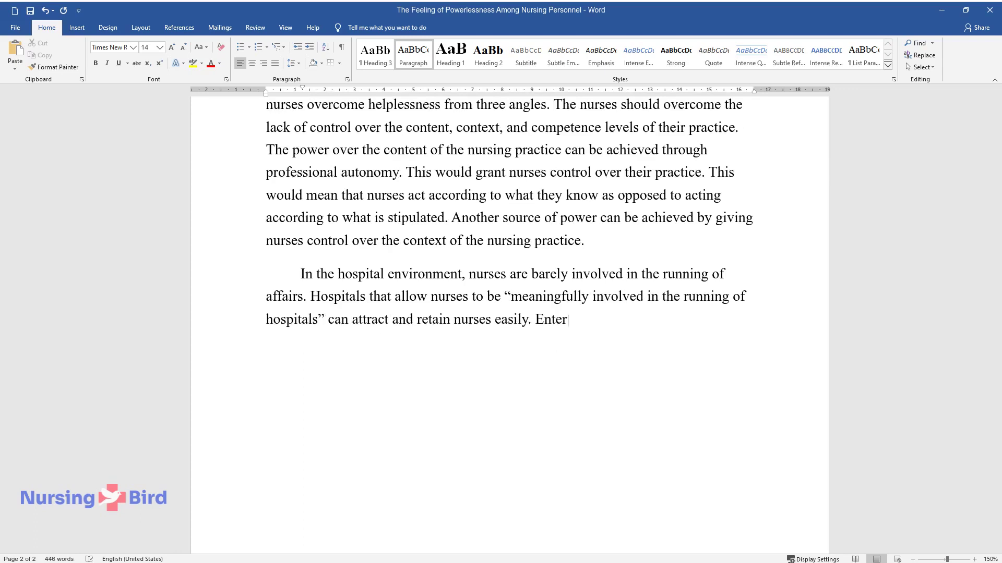
text(ing the nursing profession requires)
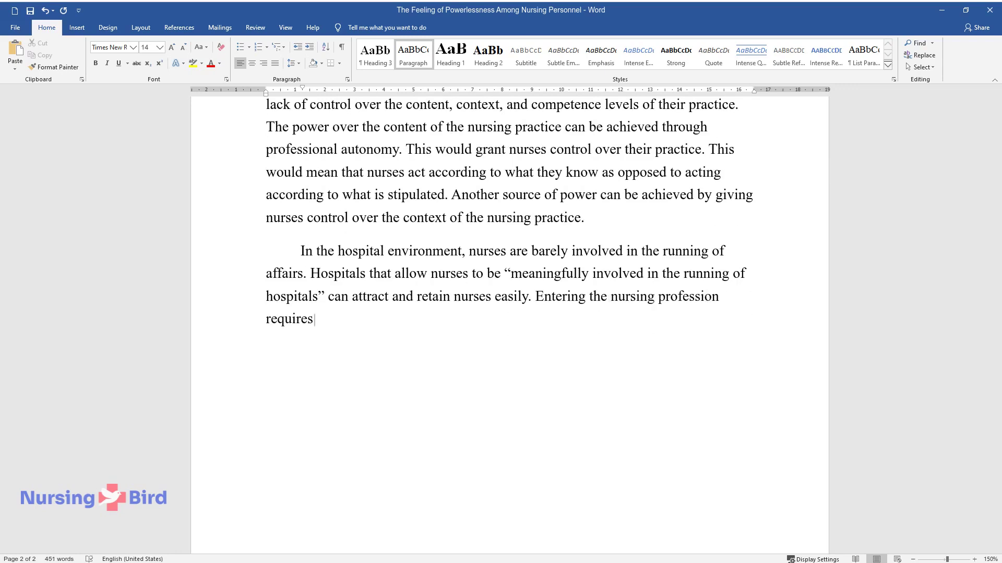
text( a lower level of entry requiremen)
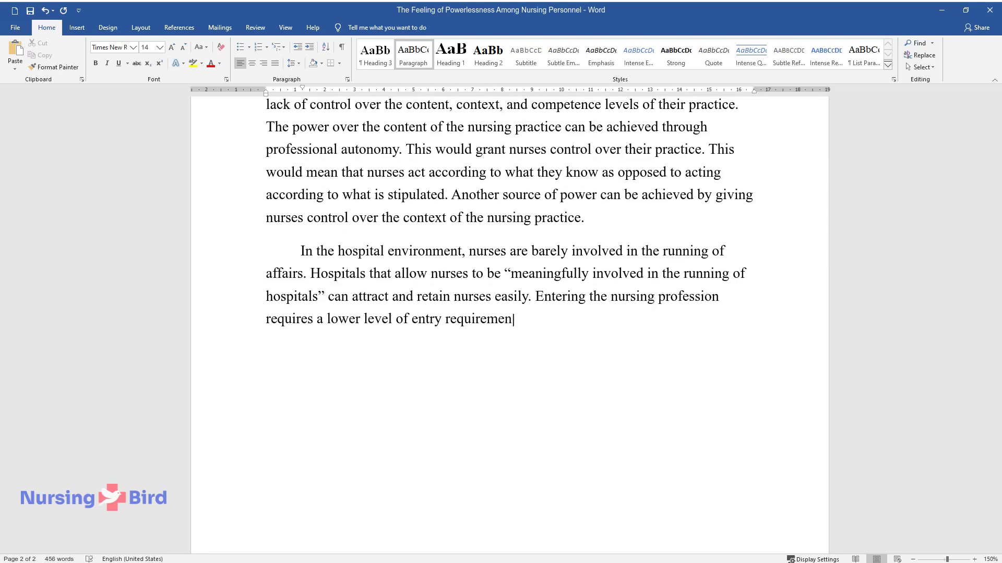
text(ts as compared to the other healthc)
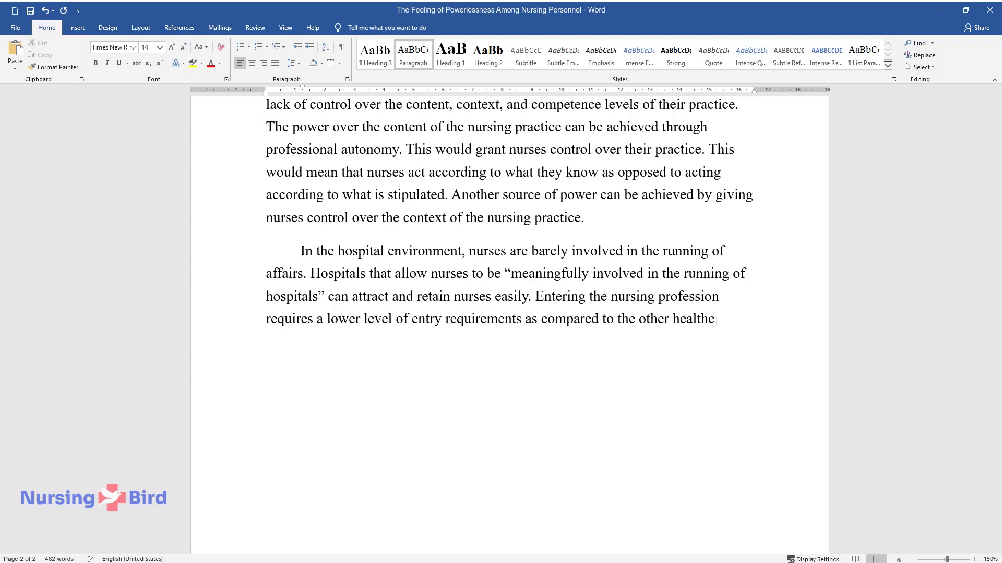
text(are professions. This factor might)
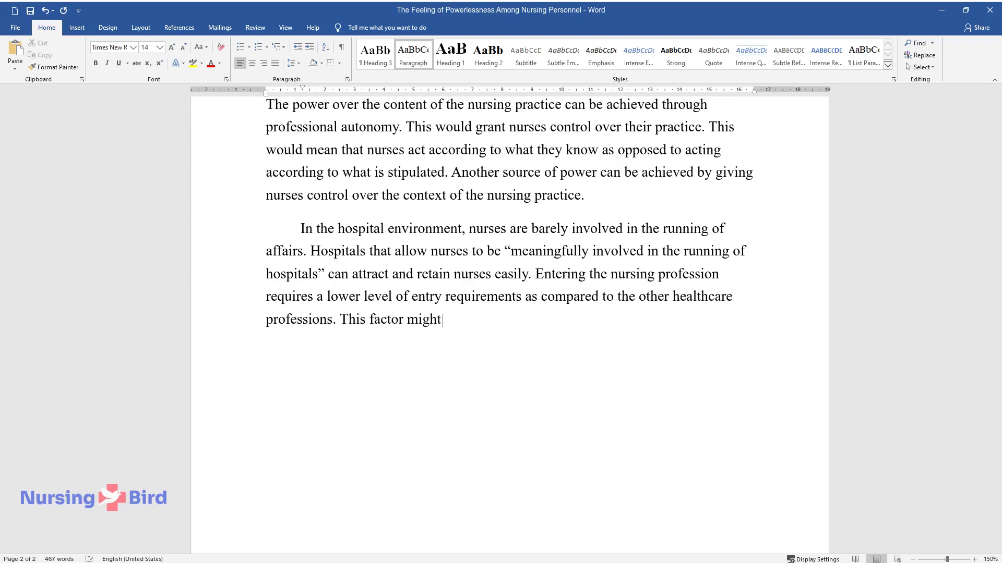
text(e feeling of help)
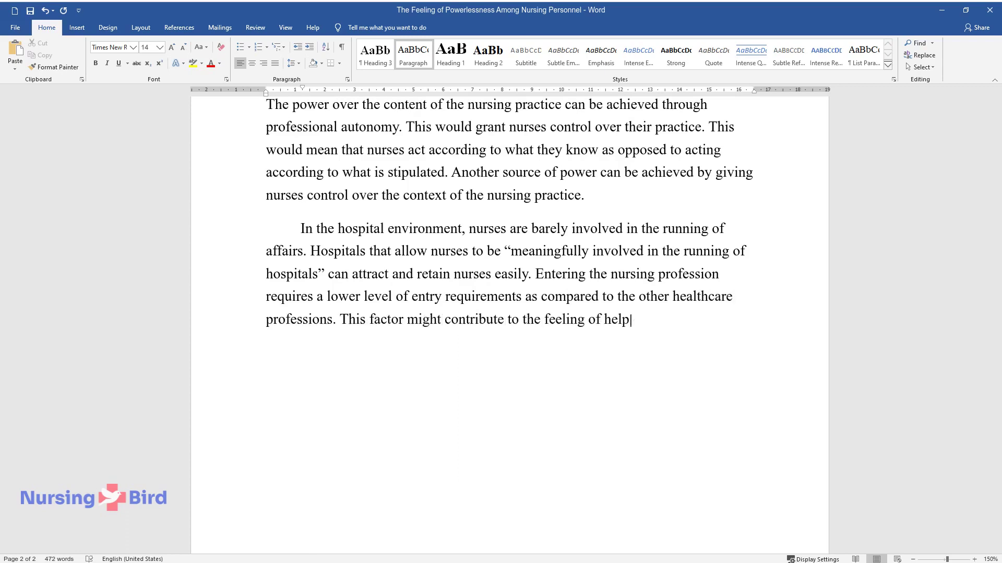
text(lessness among nurses. Systems of a)
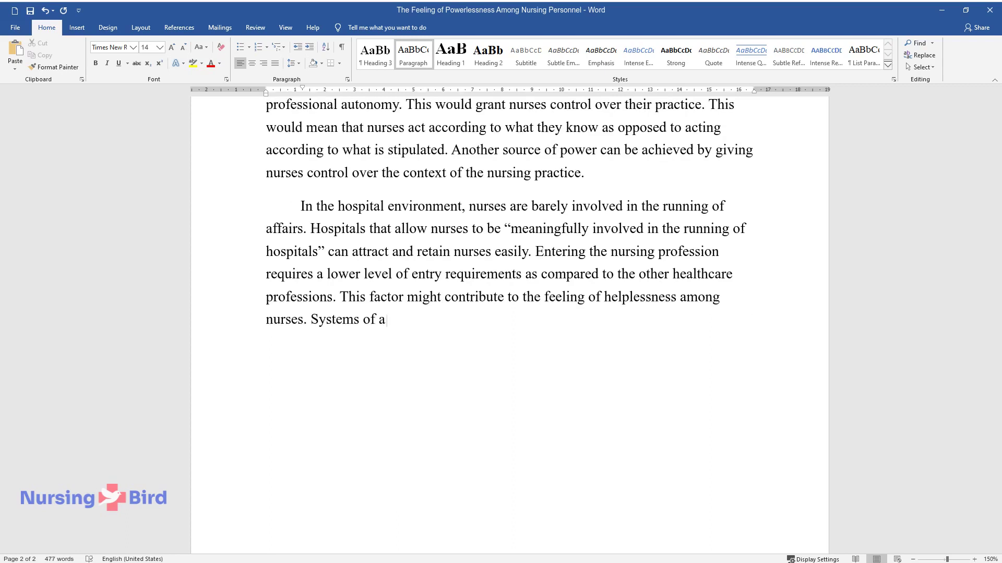
text(n organization that promote nurses’)
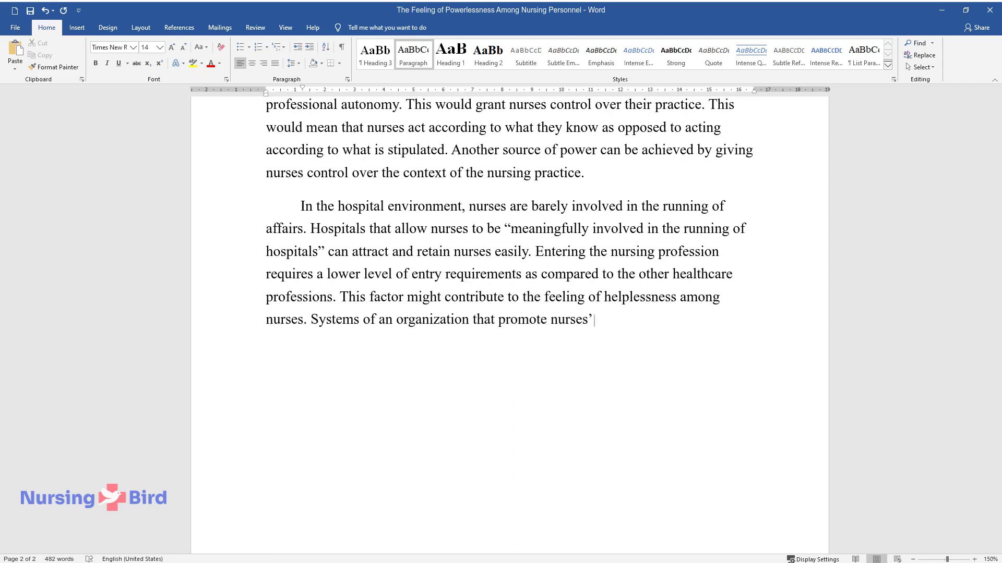
text( professional skills might give nurses powe)
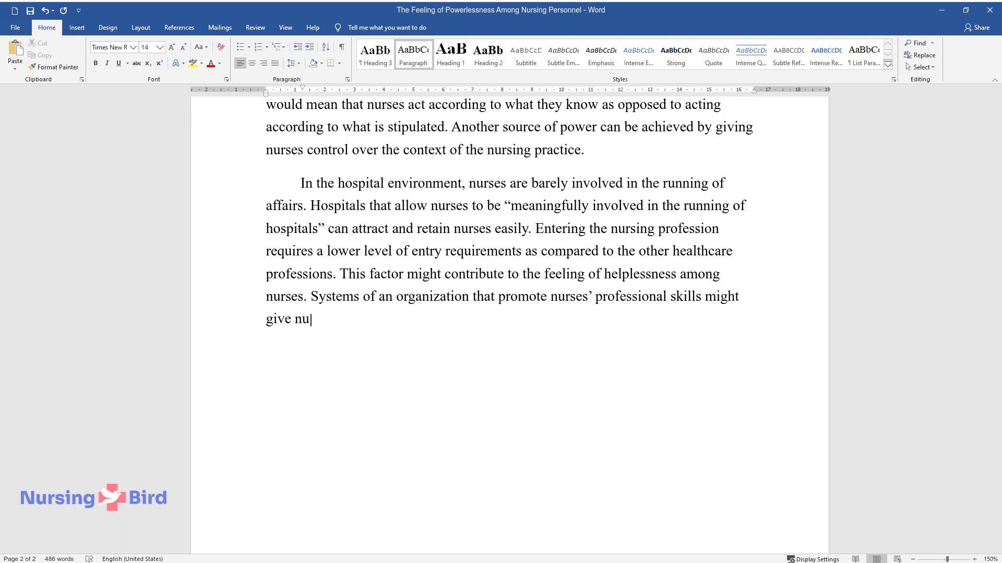
text(r. When the nursing profes)
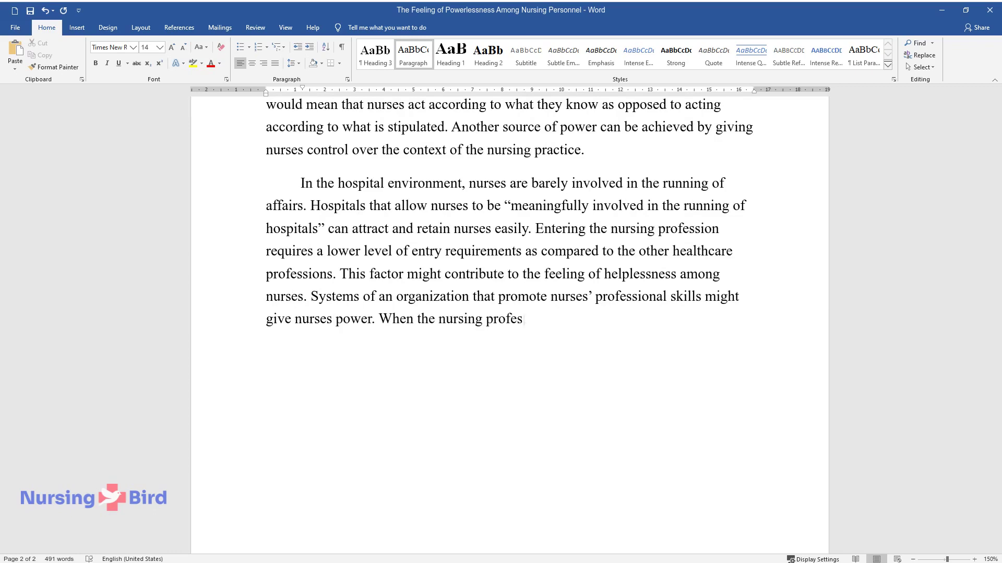
text(sion is organized systematically, )
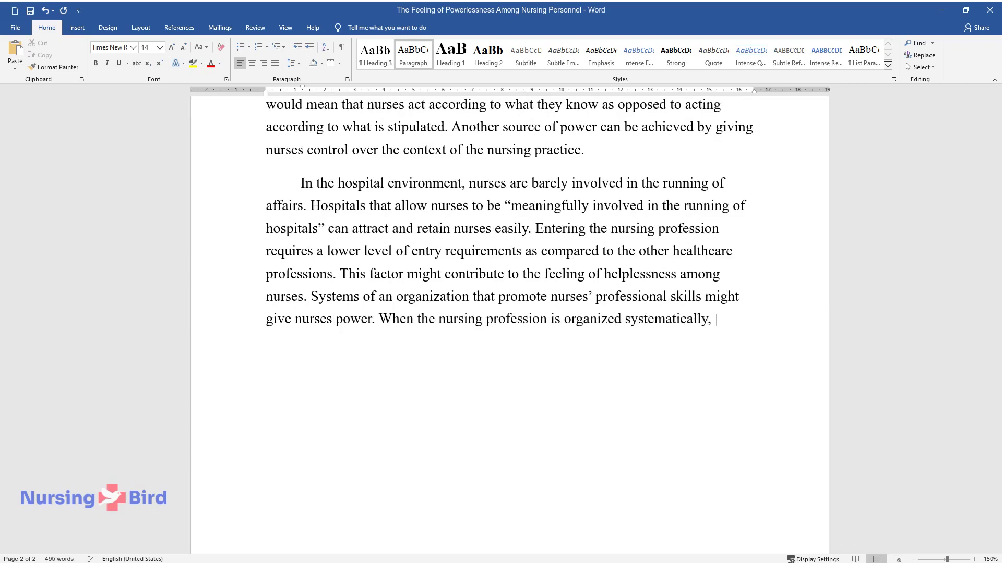
text(it allows nurses t)
text(o carry out their)
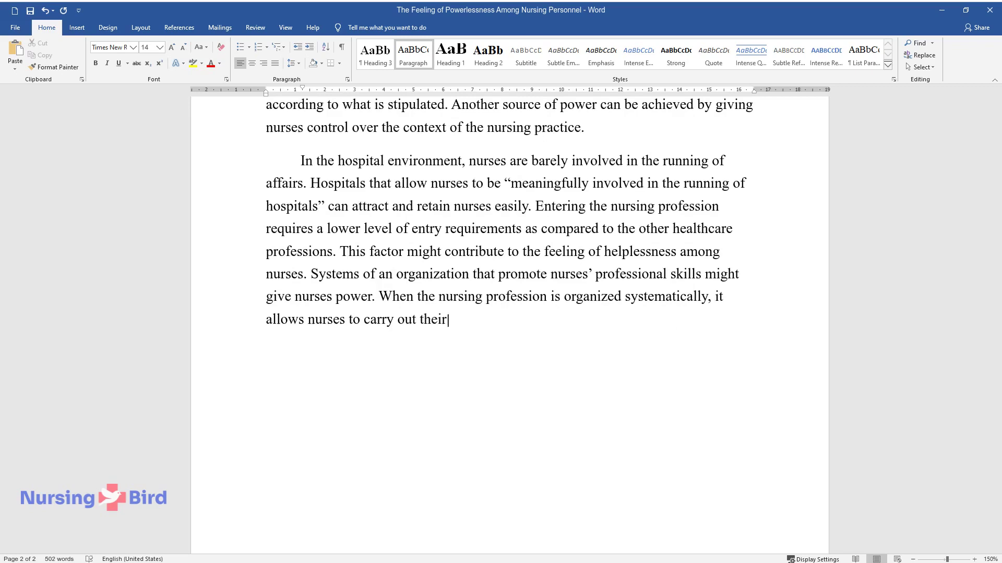
text( duties with pride. This may also )
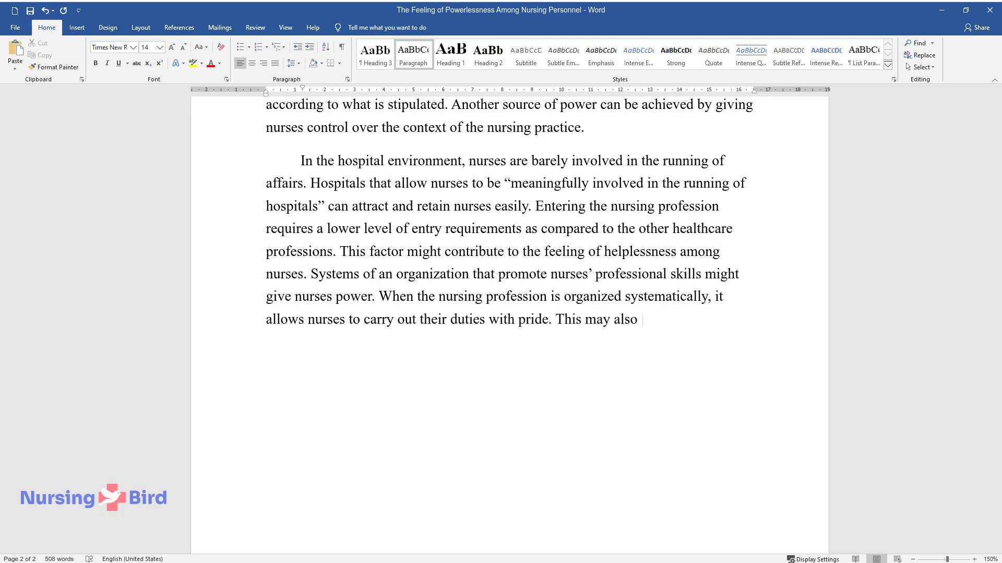
text(attract and retain the current soph)
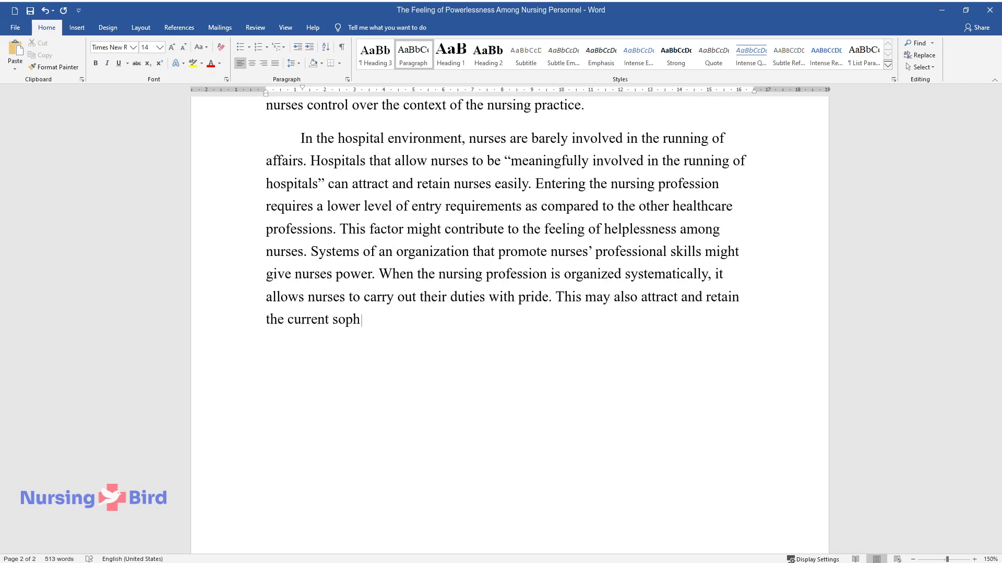
text(isticated crop of nursing practitioners.)
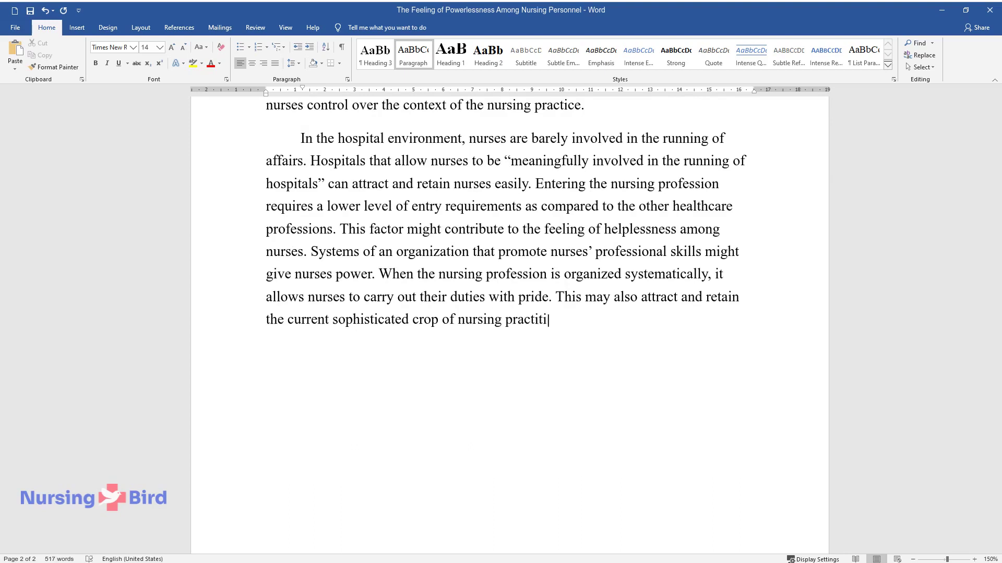
key(Return)
Type the paragraph on structural and psychological empowerment theories helping staff become more empowered
text(Na)
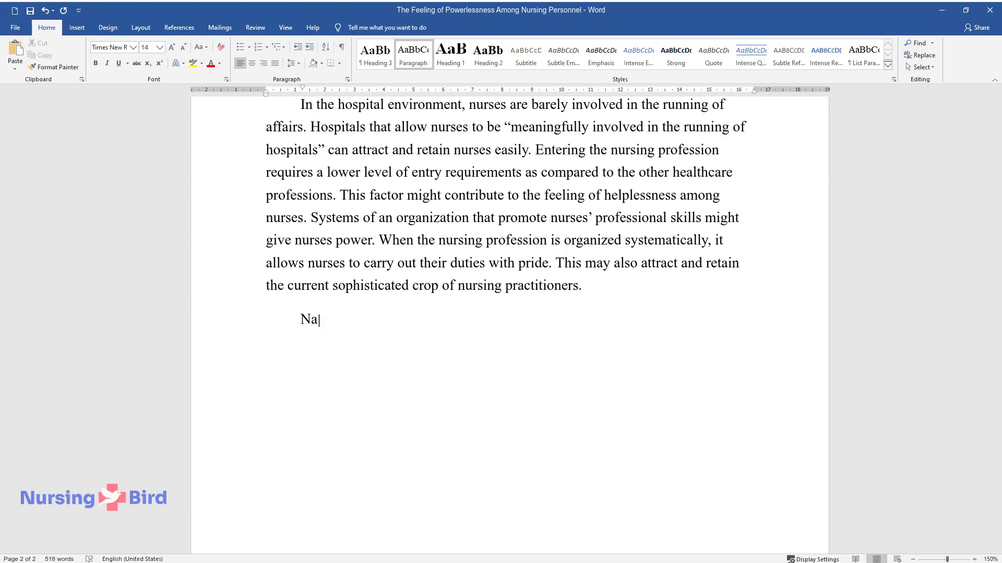
text(ncy can encourage the staff to becom)
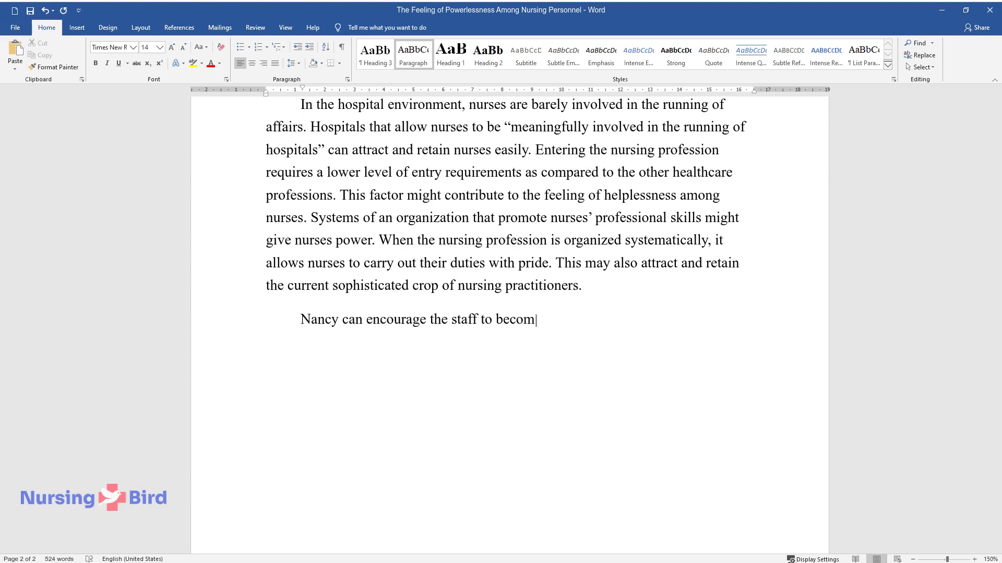
text(e more empowered by employing theorie)
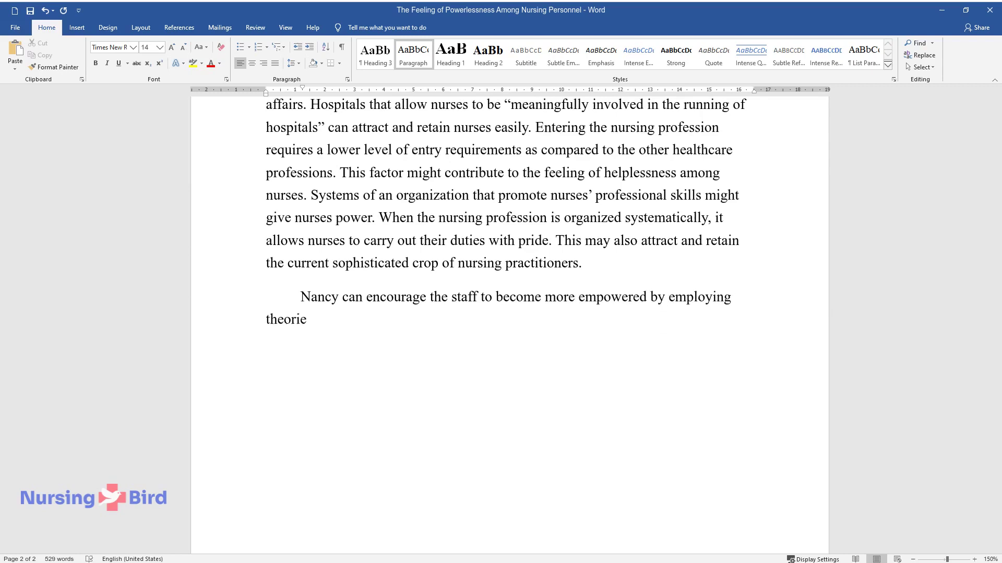
text(s of empowerment. These theories inc)
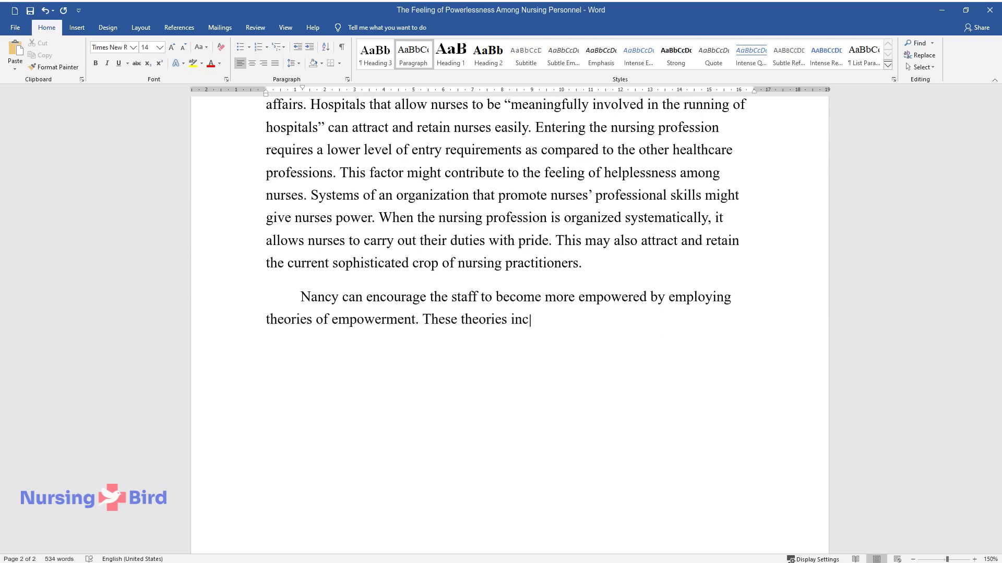
text(lude the theory of structural empowe)
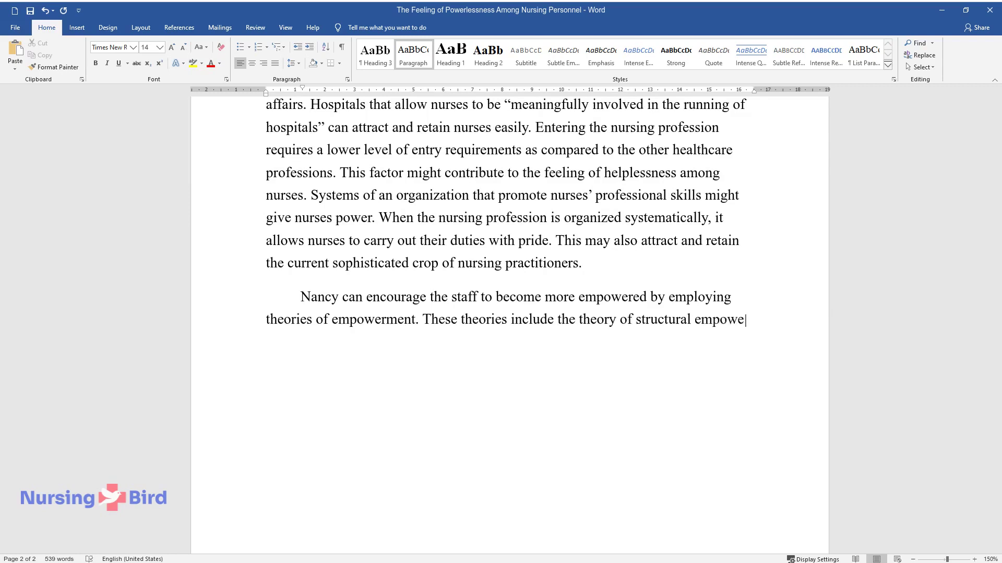
text(rment and the theory of psychological)
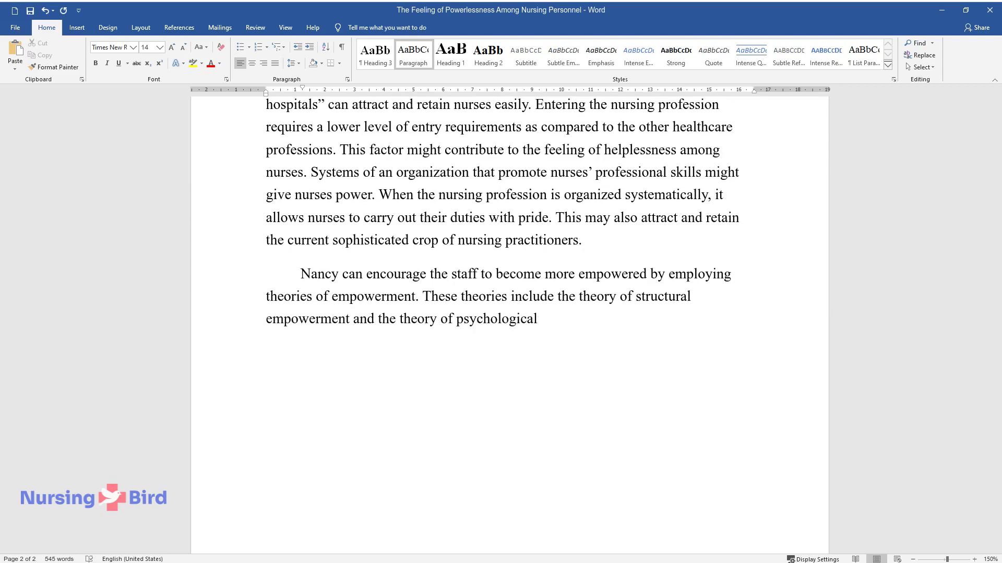
text( empowerment. Using the structural employment theory, Nancy can)
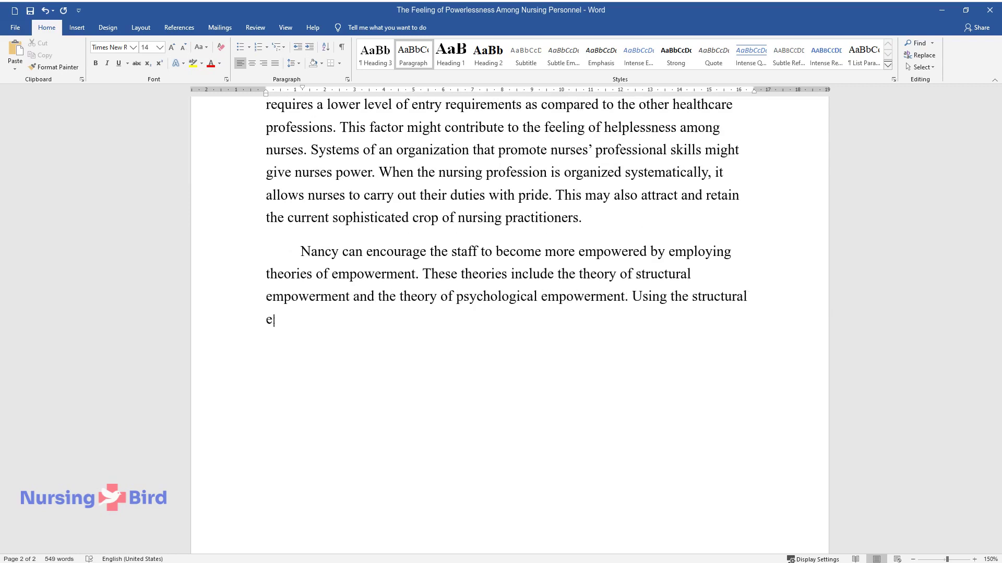
text( ensure )
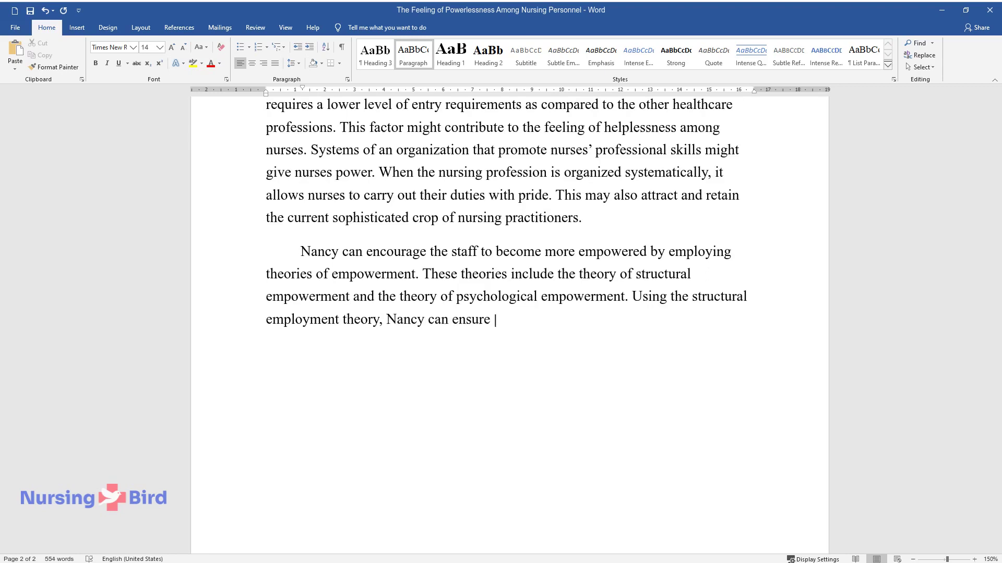
text(that nurses have a chance to advance in their careers or)
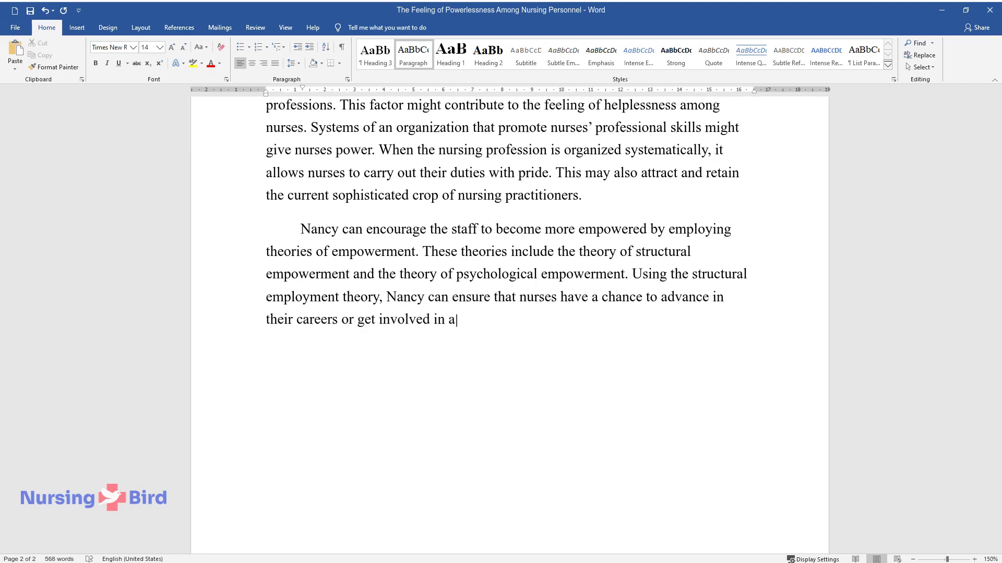
text( get involved in activities that are considered to be b)
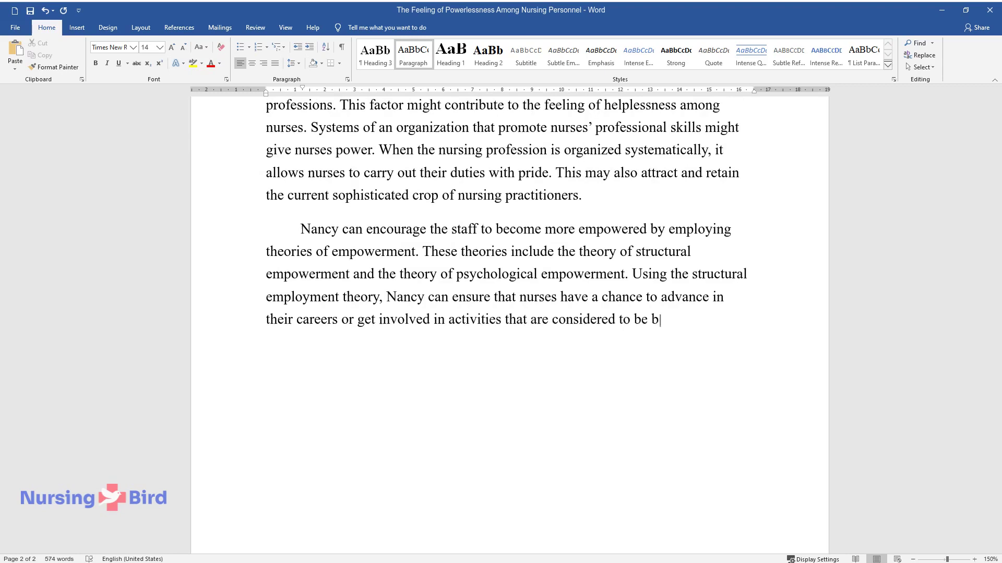
text(eyond their nursing scope. In additi)
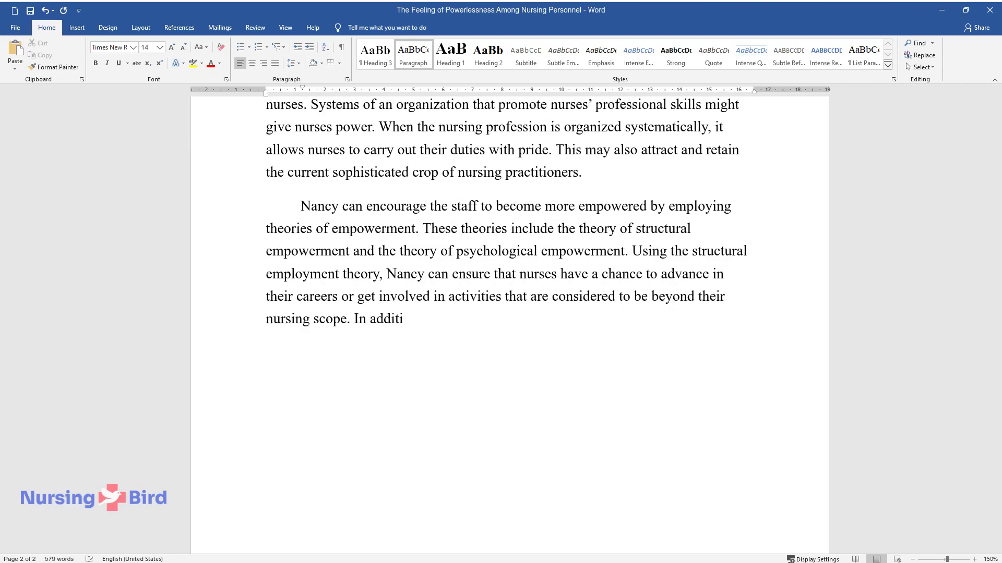
text(on, she should ensure that the nurse)
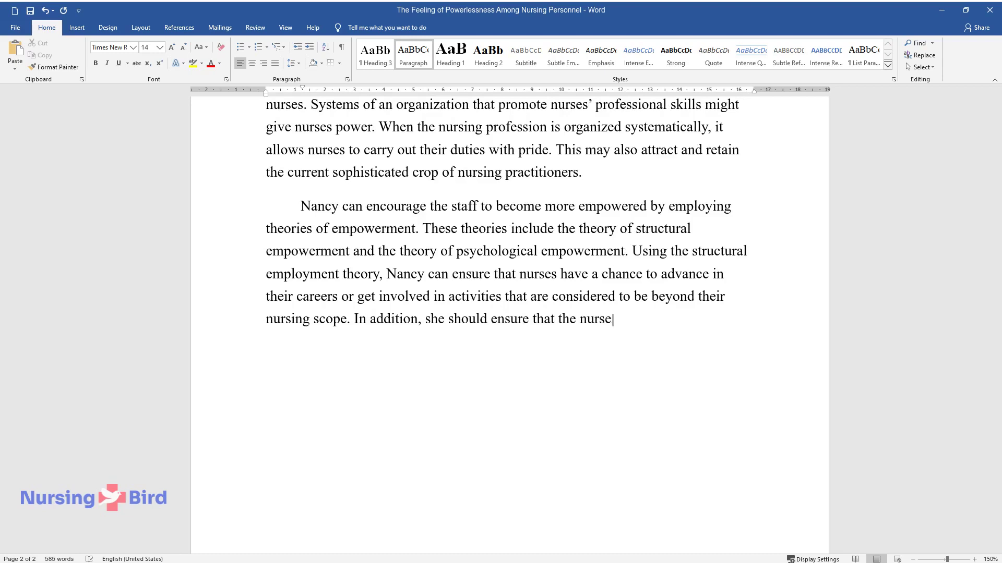
text(s have access to the relevant types of information and )
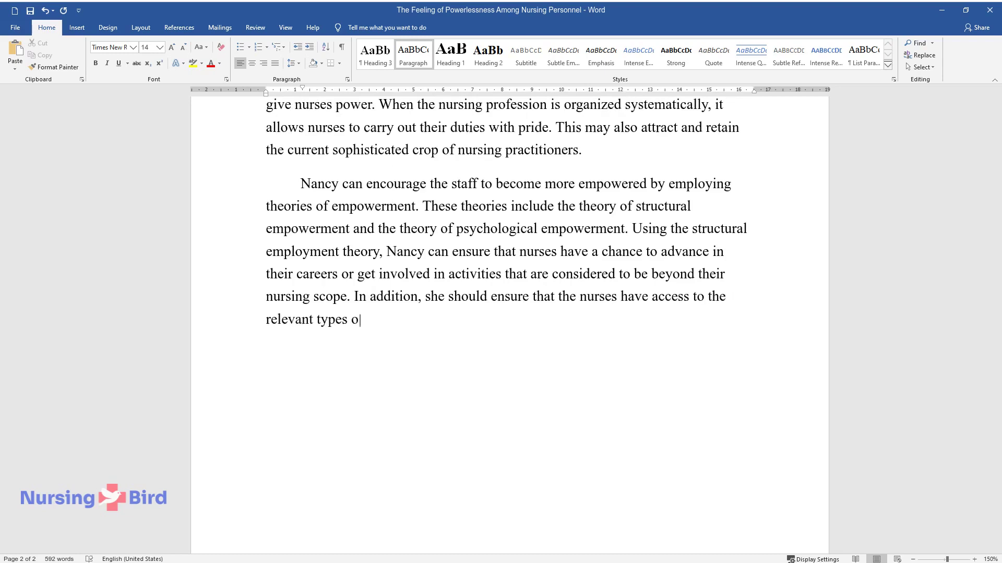
text(resources around t)
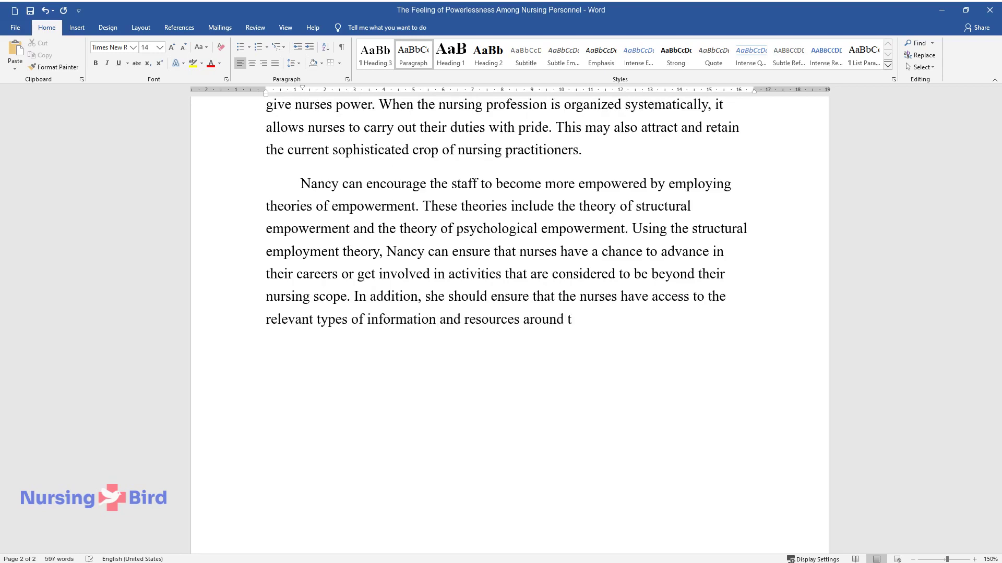
text(he hospital. Using the theory of psychological empowerm)
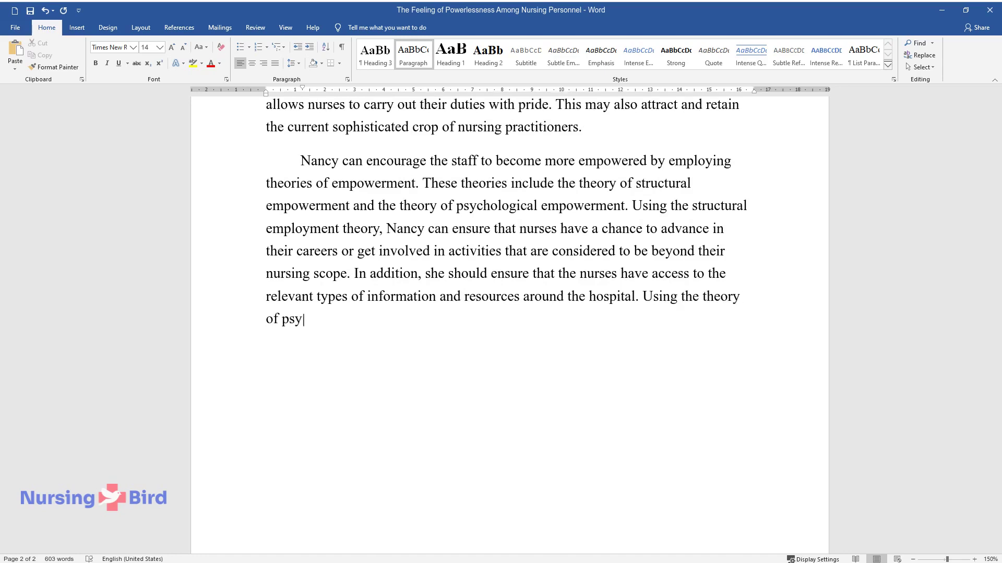
text(ent, Nancy can enc)
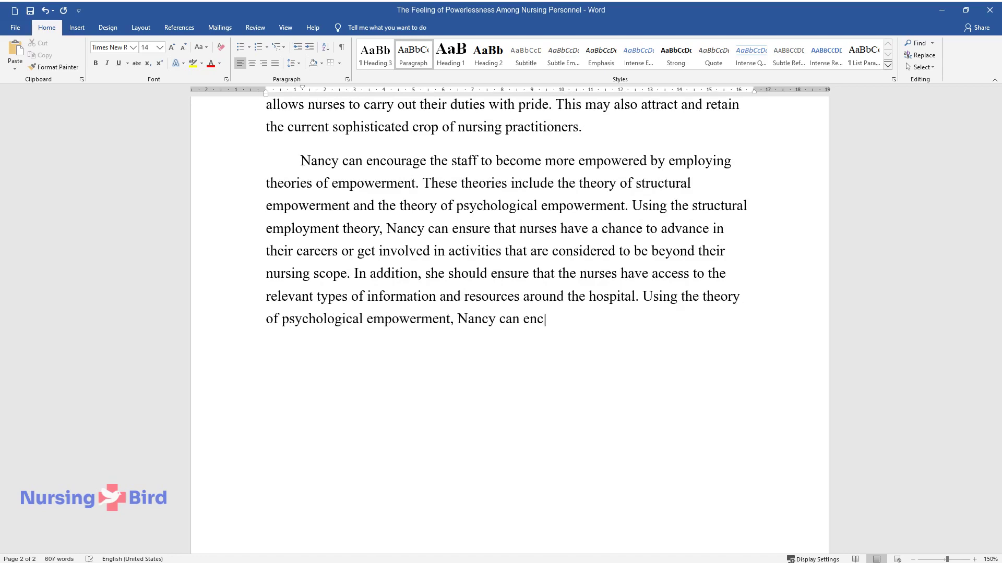
text(ourage the nurses to do what they feel is necessary to)
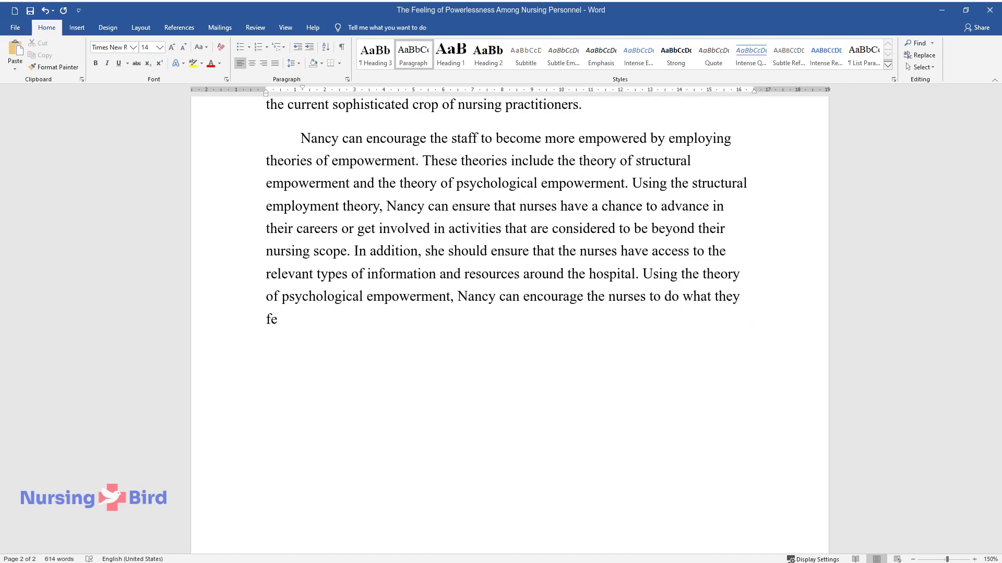
text( get their jobs do)
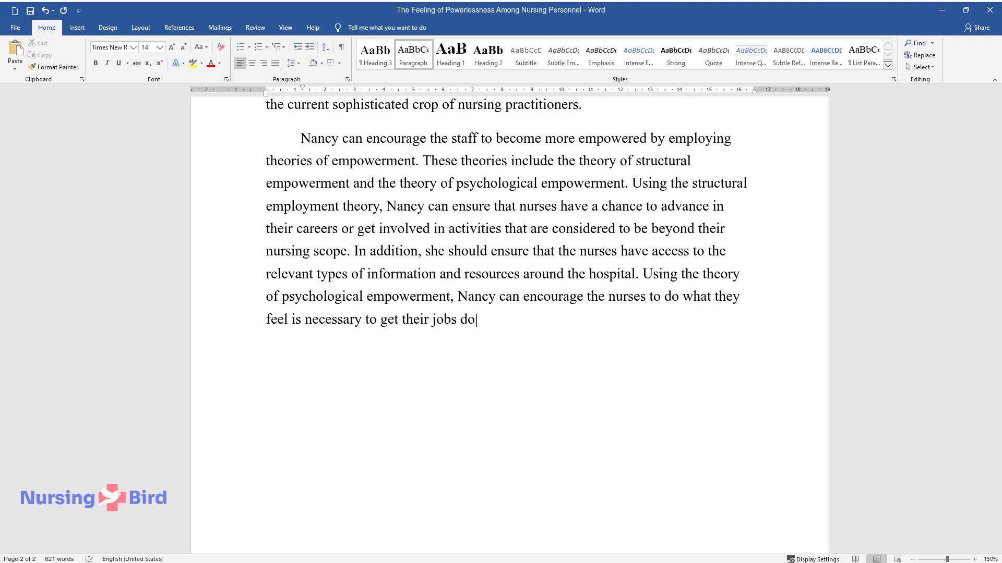
text(ne.)
key(ctrl+Return)
Add the 'Decision-Making Councils' heading and begin its paragraph on sharing the decision-making process
text(Decision-M)
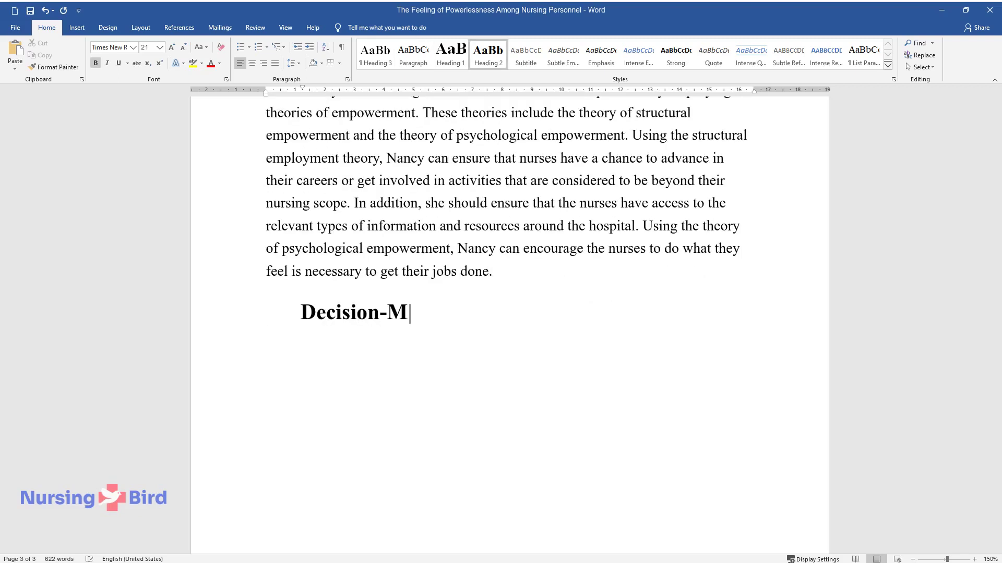
text(aking Councils)
key(Return)
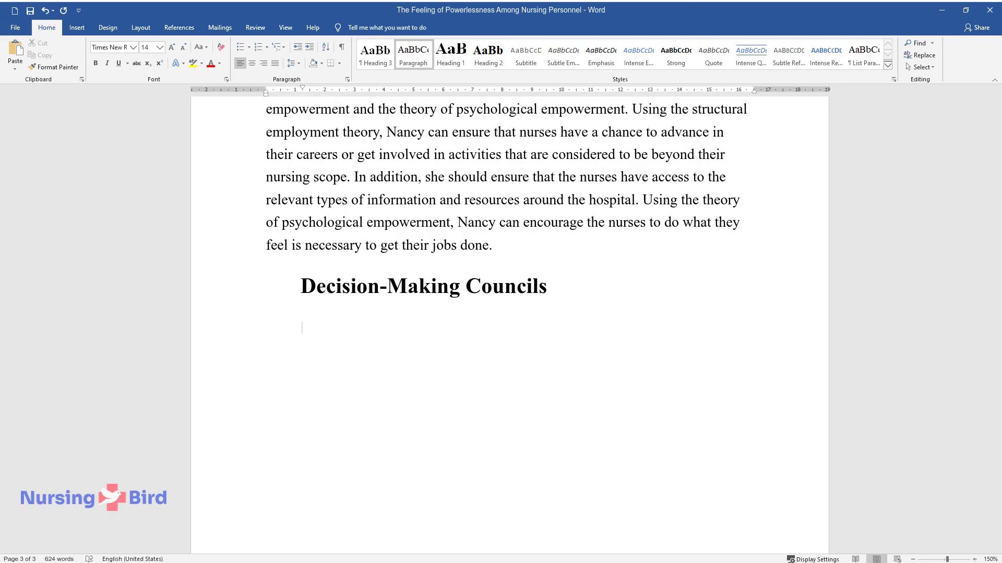
text(The main purpose of decision)
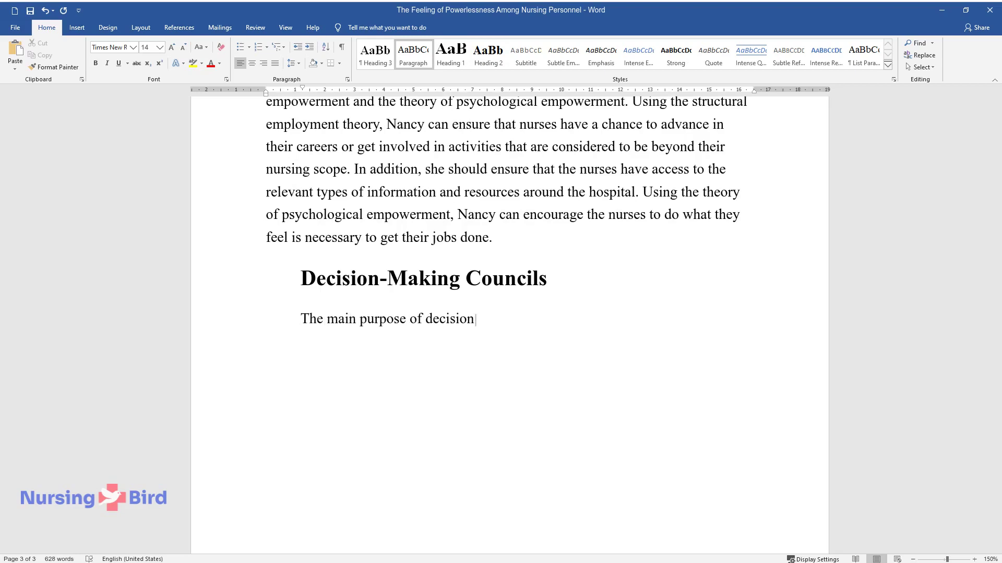
text(-making councils is to share the de)
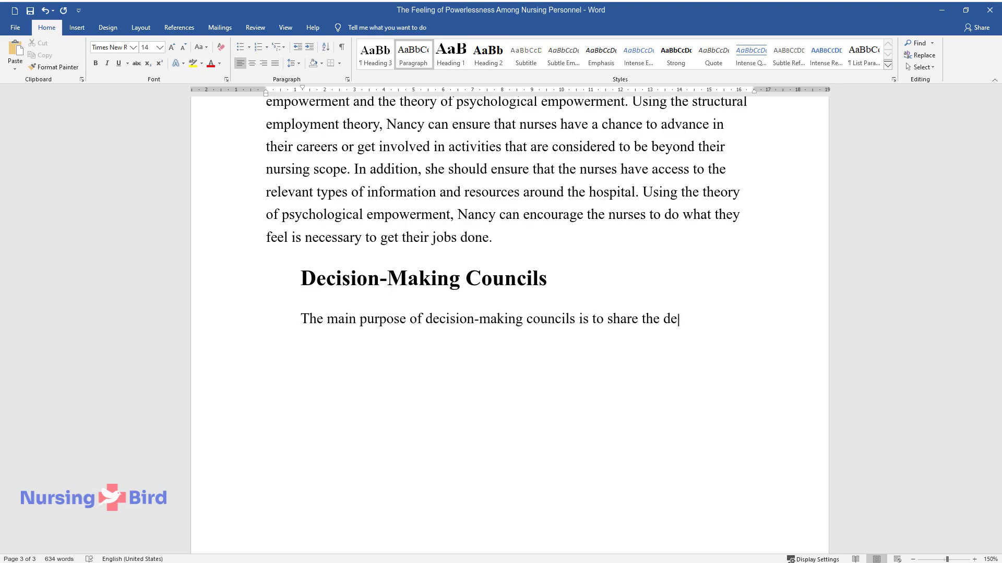
text(cision-making process. As the lead)
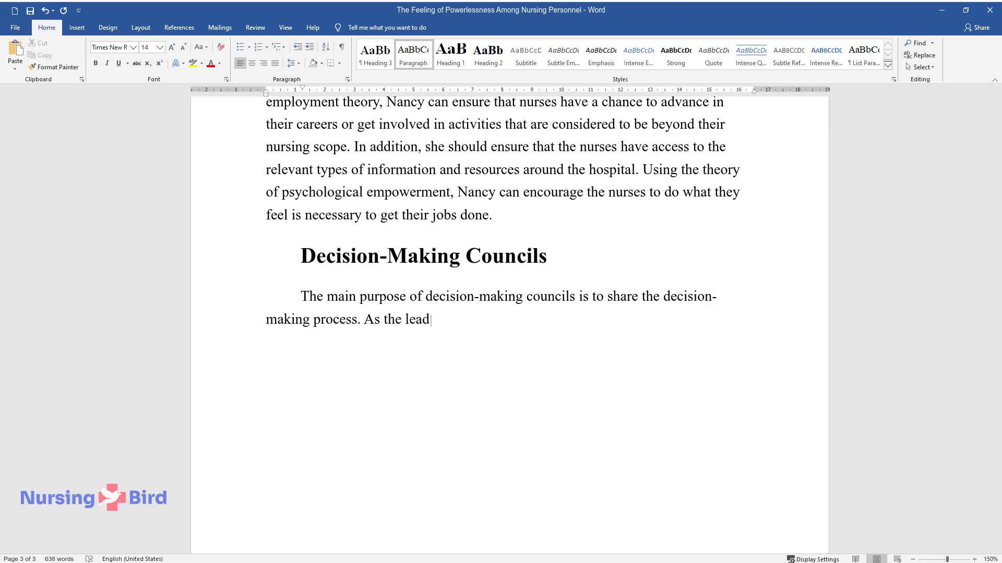
text(er of the nurses, Nancy needs to ta)
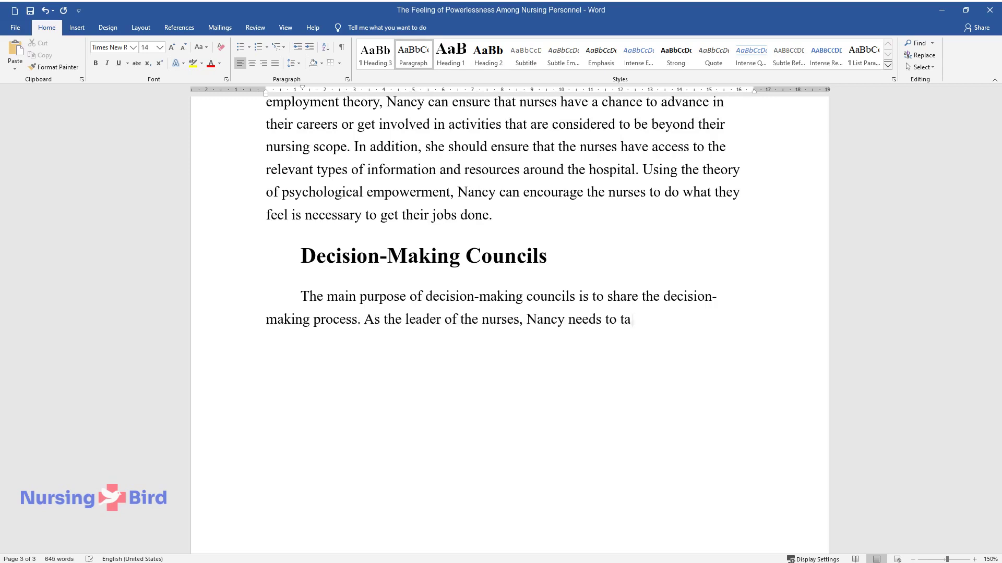
text(ke up the responsibility of represen)
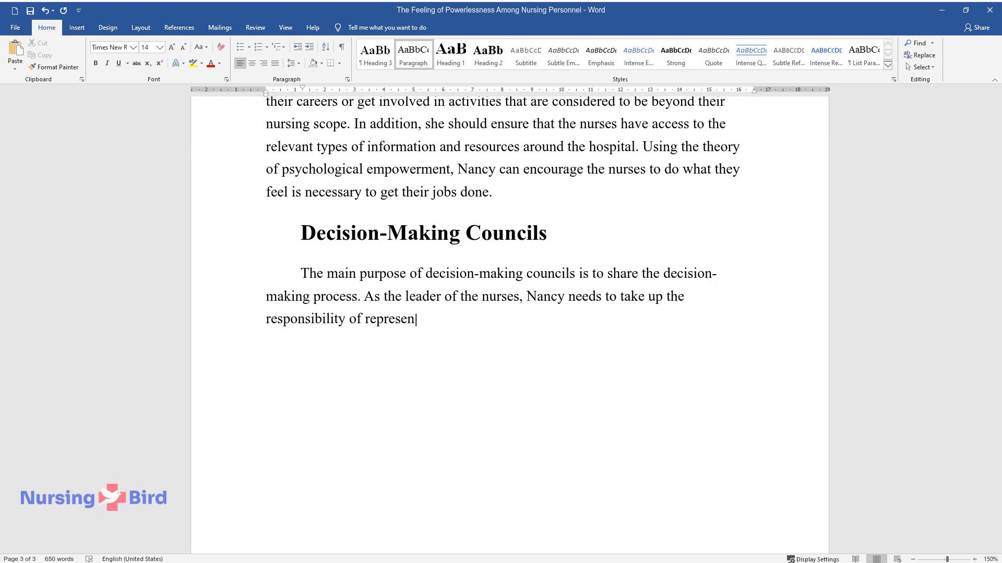
text(ting her unit's nurses. This will m)
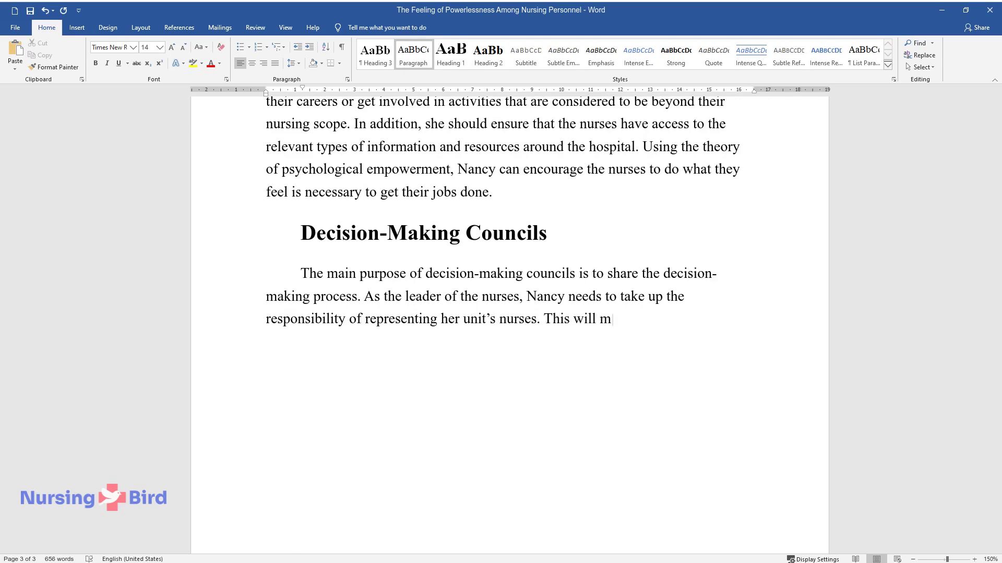
text(ean that their views will be fairly)
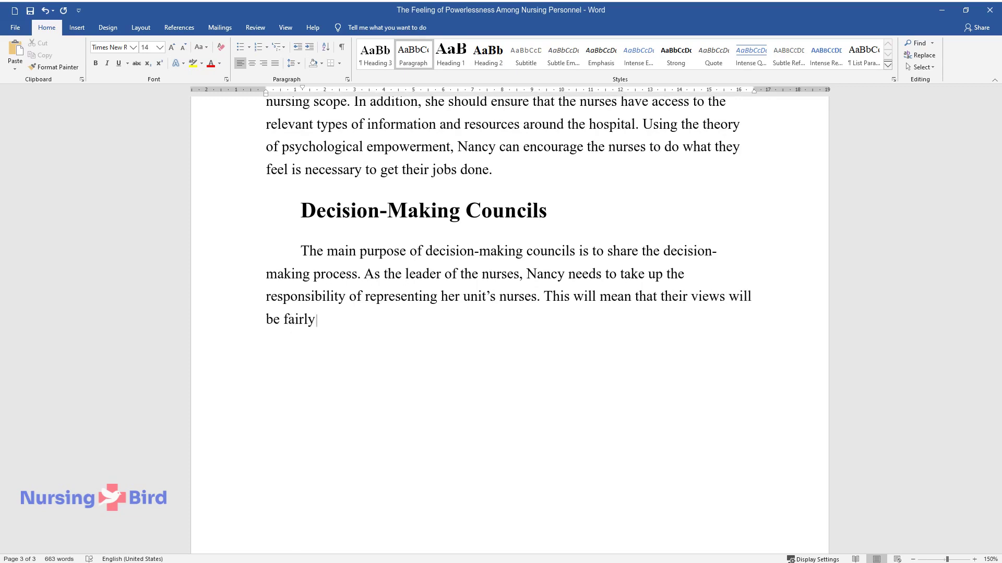
text( represented at the decision-making)
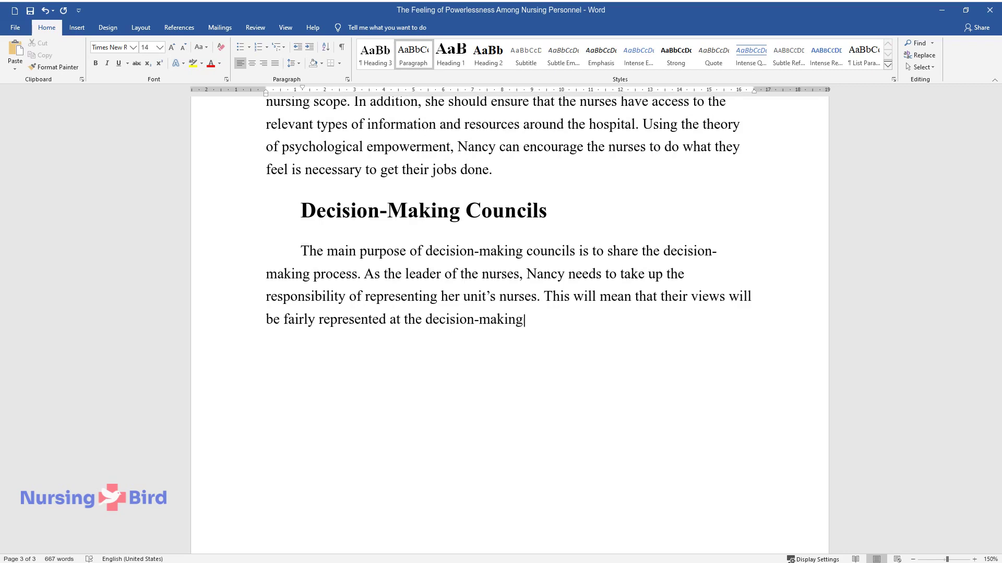
text( council. This opportunity is not a)
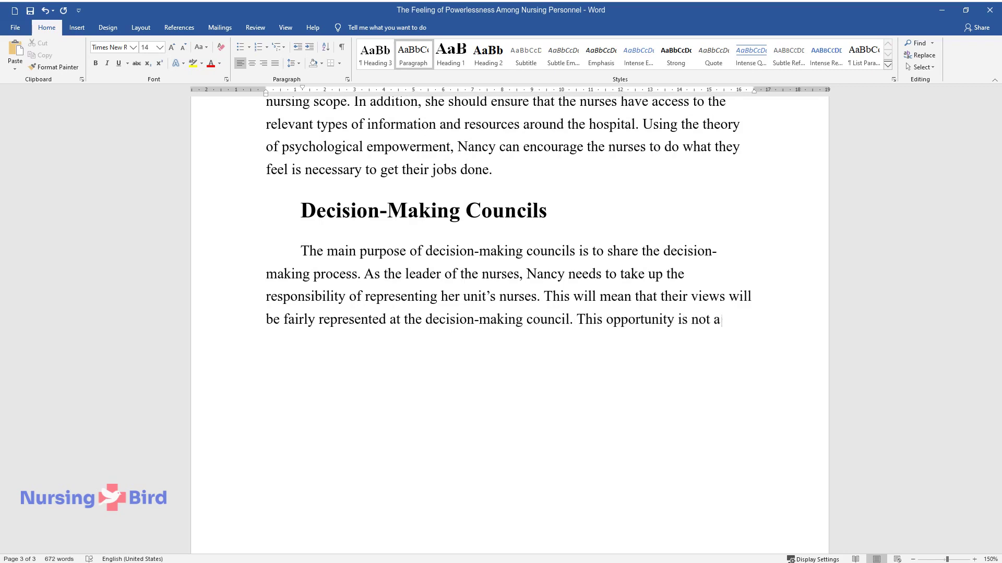
text(vailed in many hospitals and Nancy )
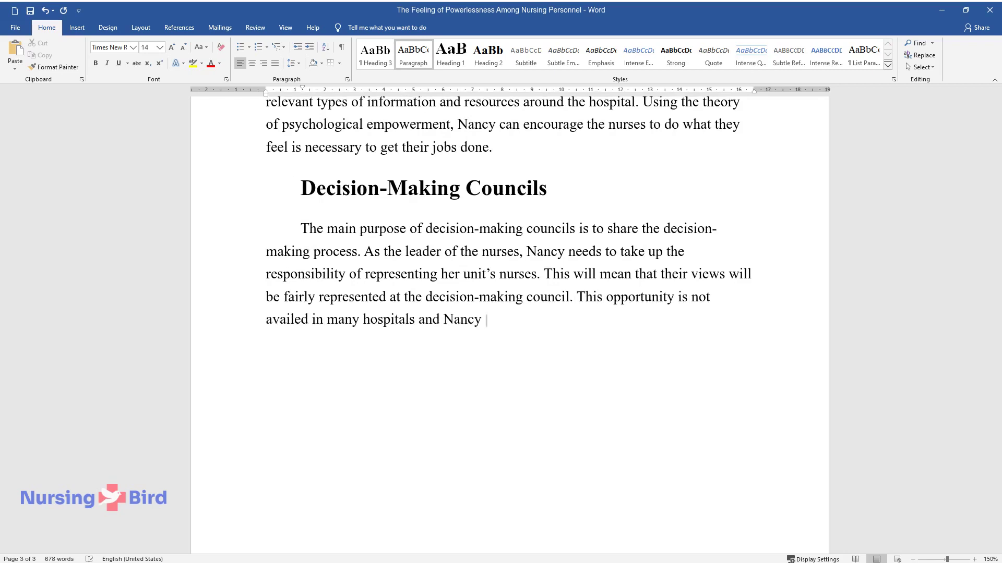
text(needs to take full advantage and en)
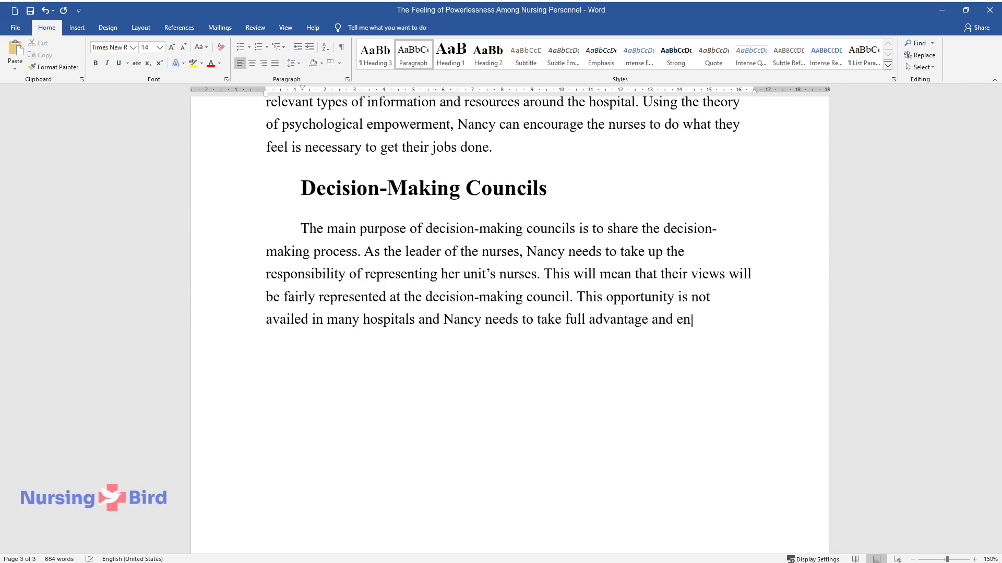
text(sure that the nurses' views are hear)
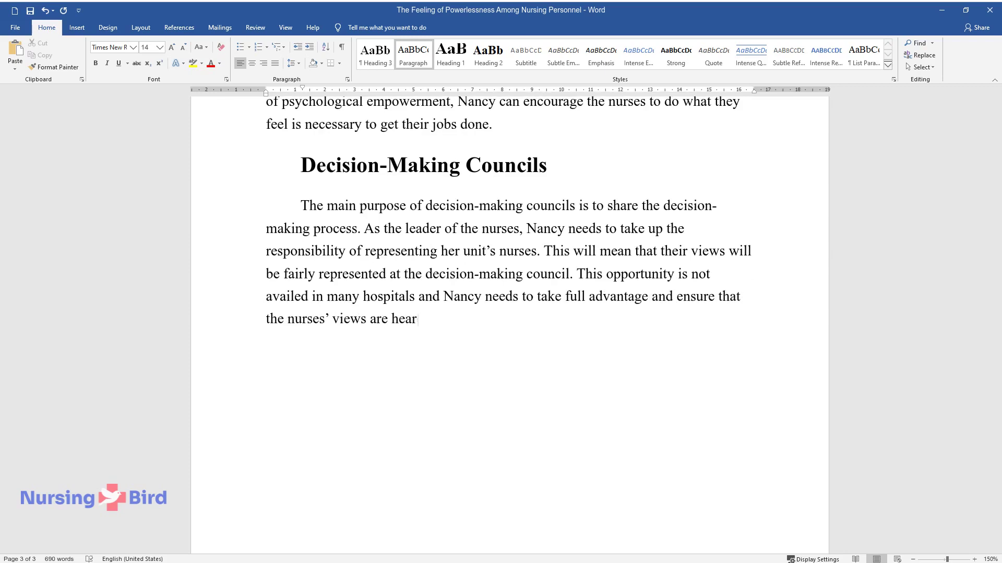
text(d before the decision-making commit)
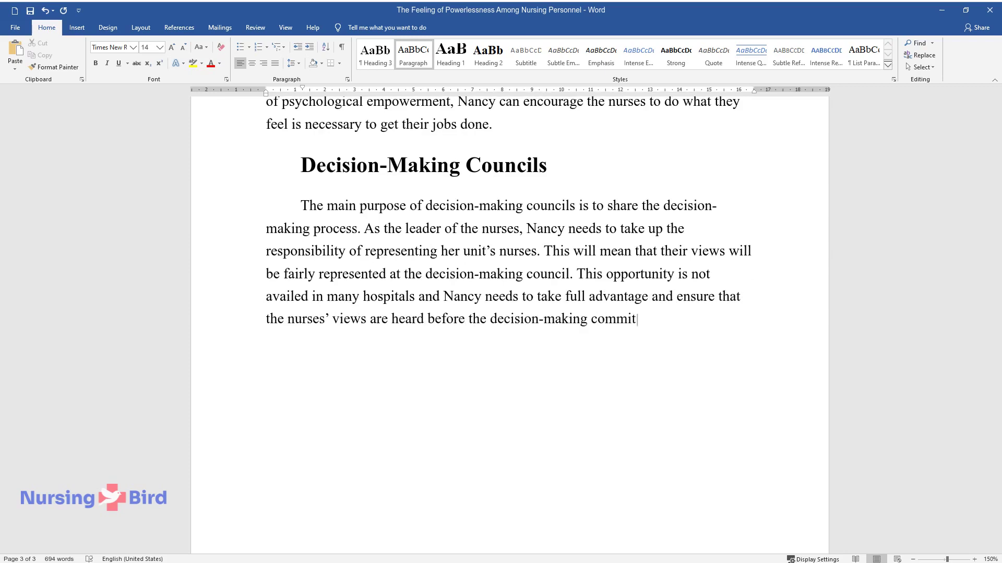
text(tee. This will empower nurses and improve th)
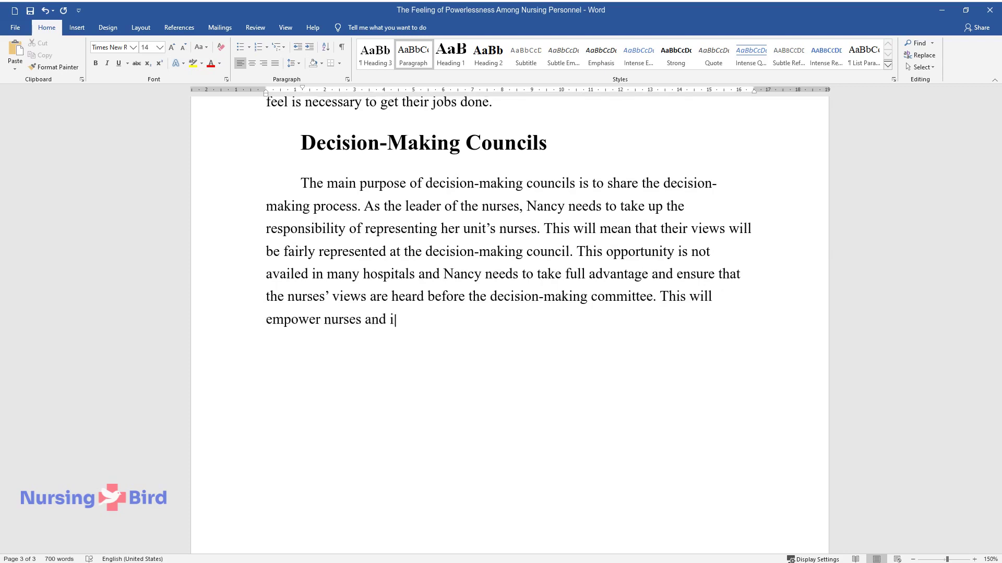
text(eir efficiency. Before att)
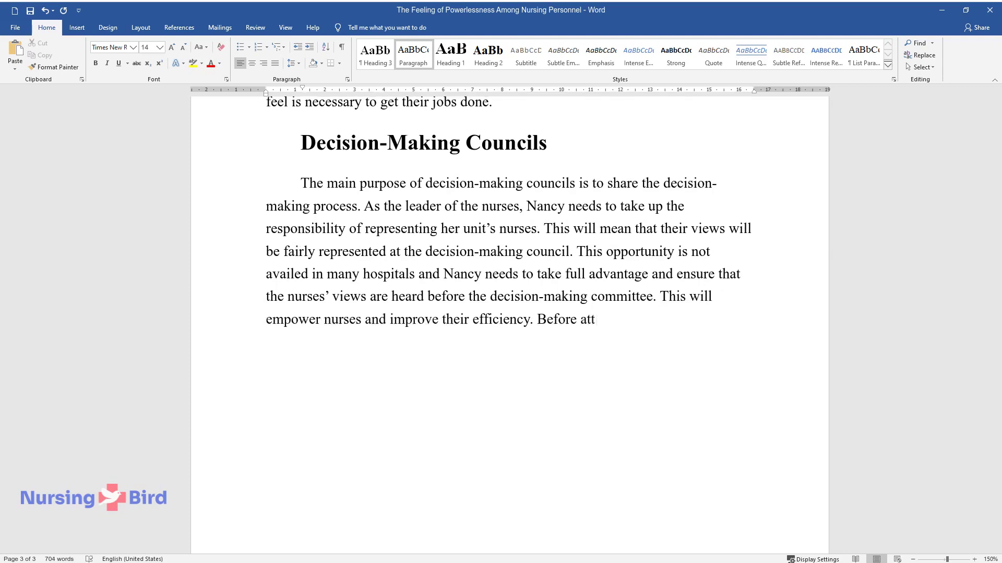
text(ending the council meeting, Nancy should hold a nurs)
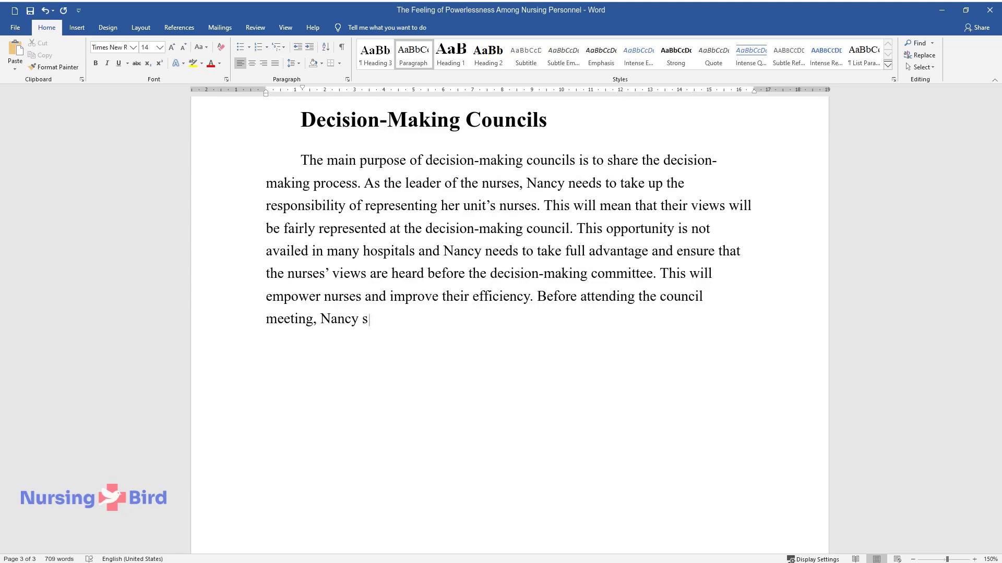
text(e's meeting to add)
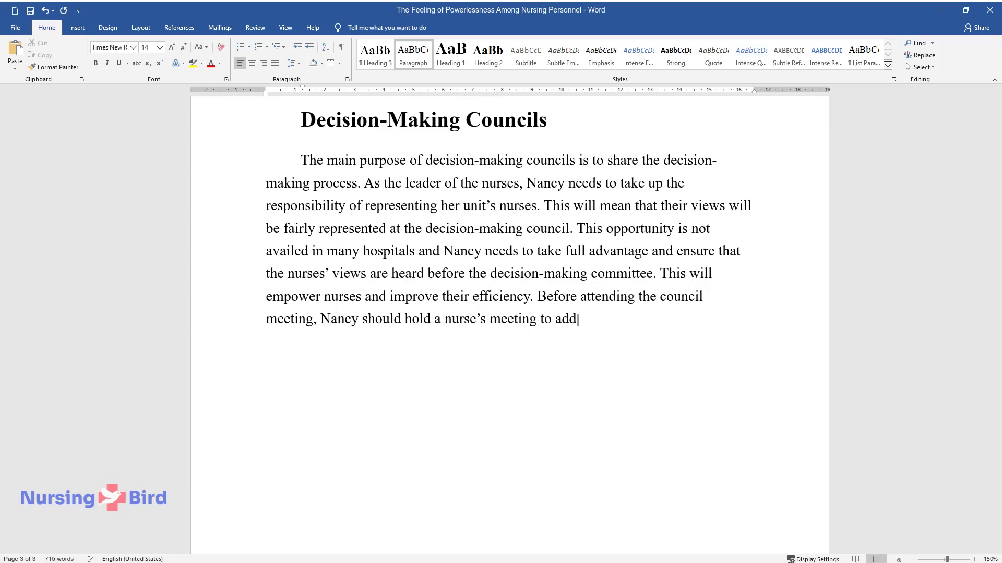
text(ress all the issues concerning both)
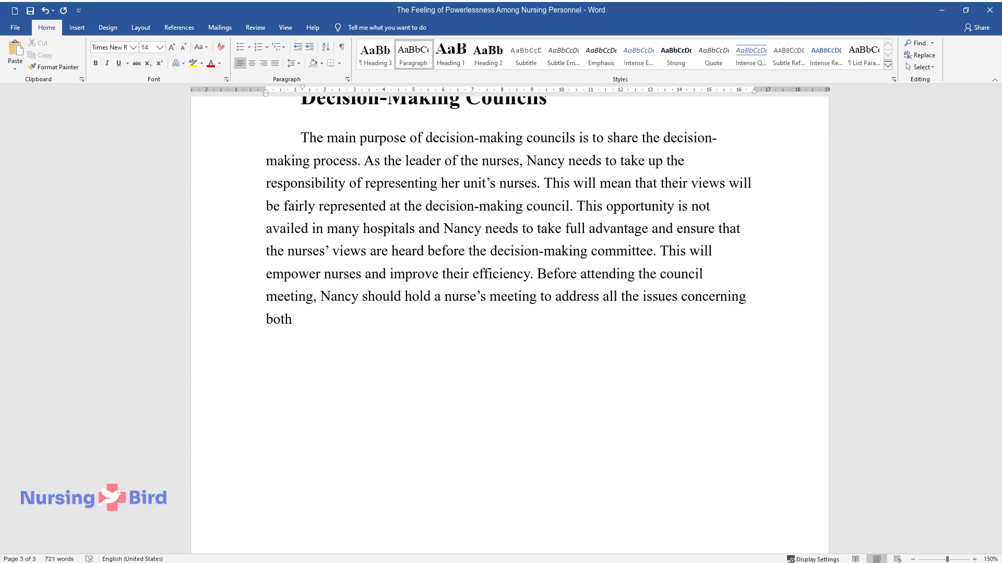
text( the 12-hour shift and the previous 8-hour shift.)
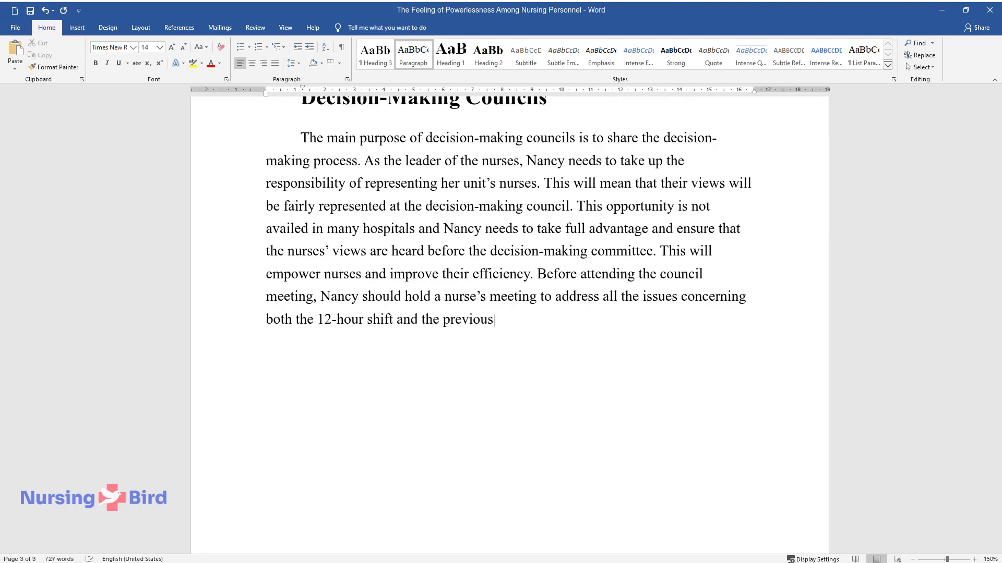
Start a paragraph stating that shifts over eight hours cause burnout and job dissatisfaction
key(Return)
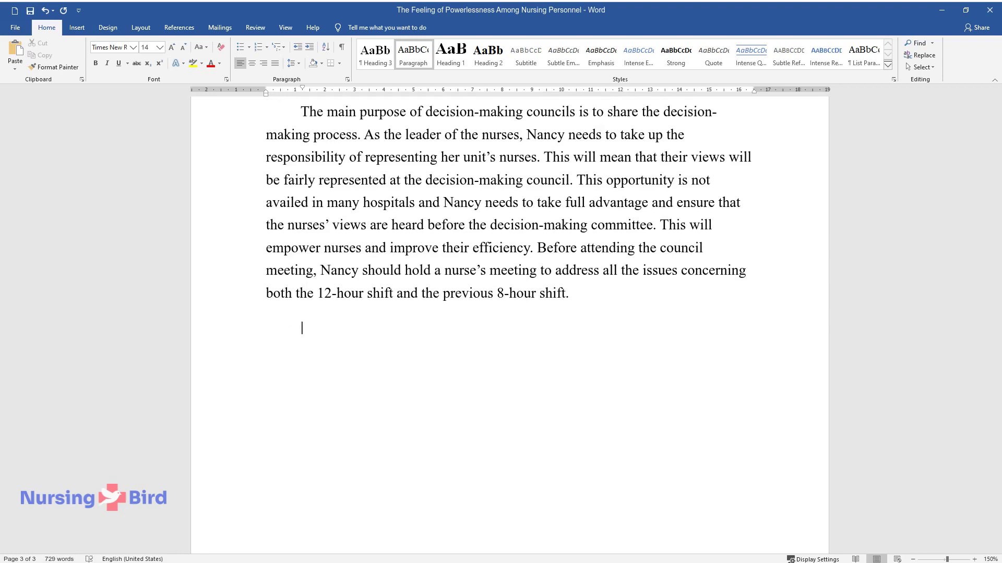
text(Shifts that last more than eight)
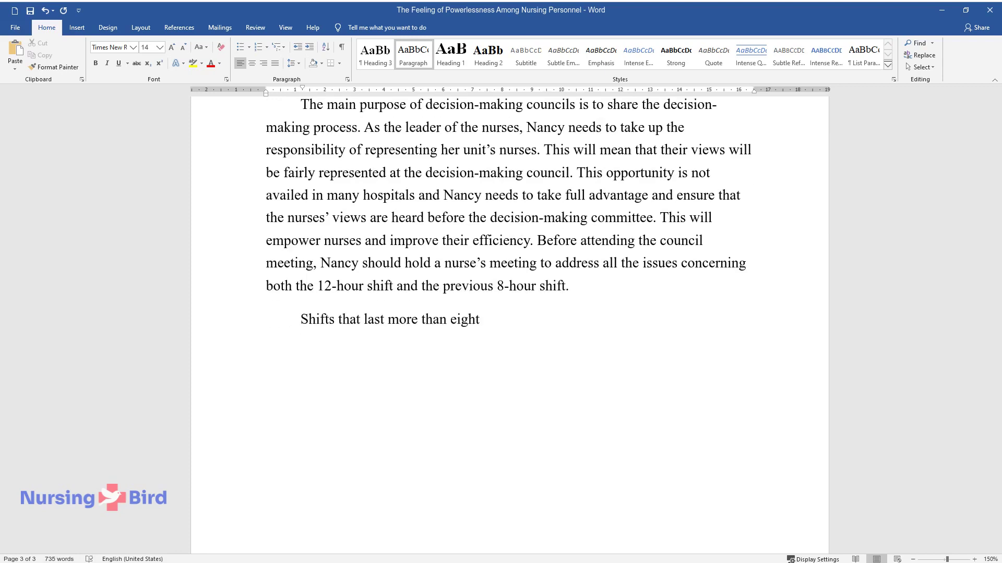
text( hours are synonymous with burnout)
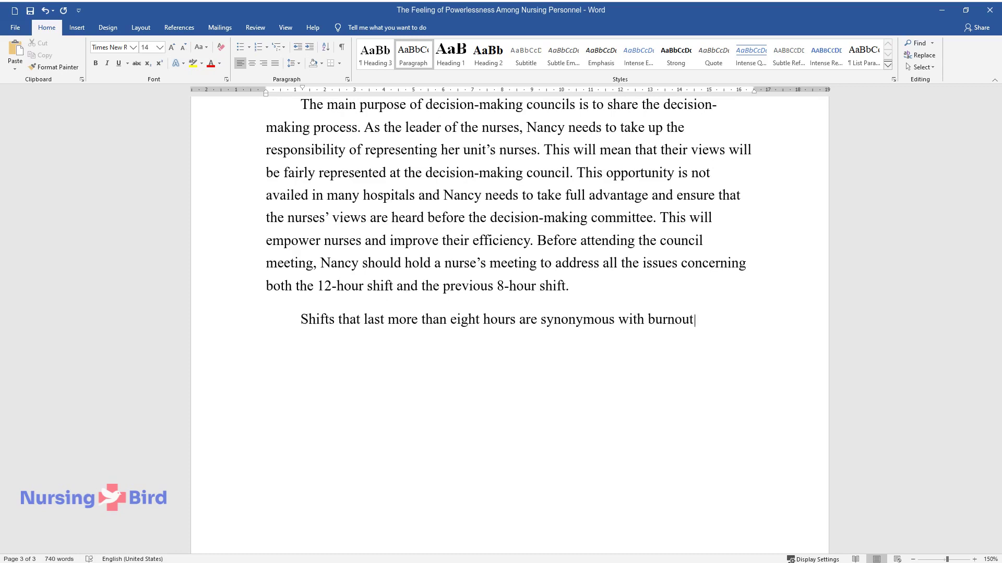
text( and job dissatisfaction. Studies h)
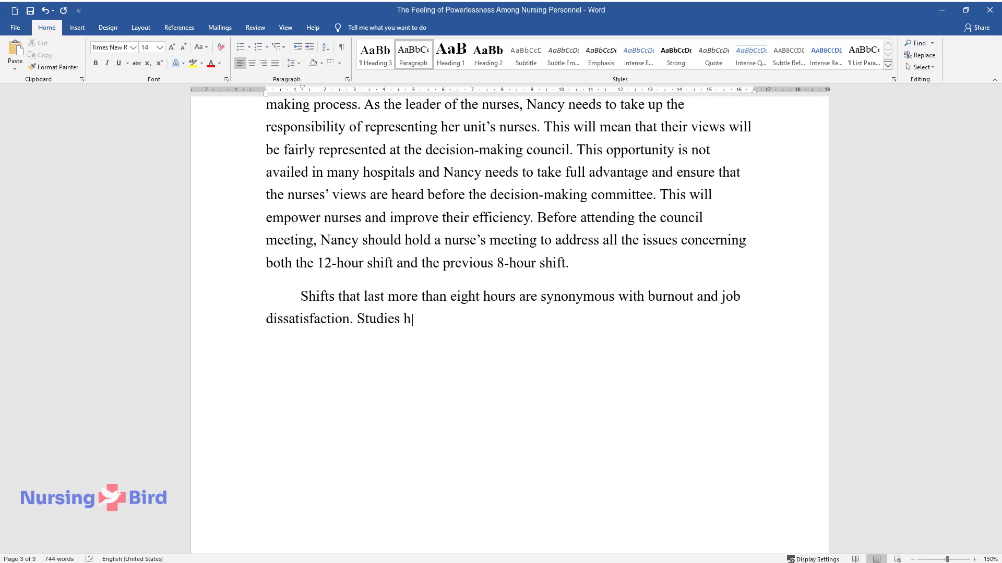
text(ave shown that nurses who work for)
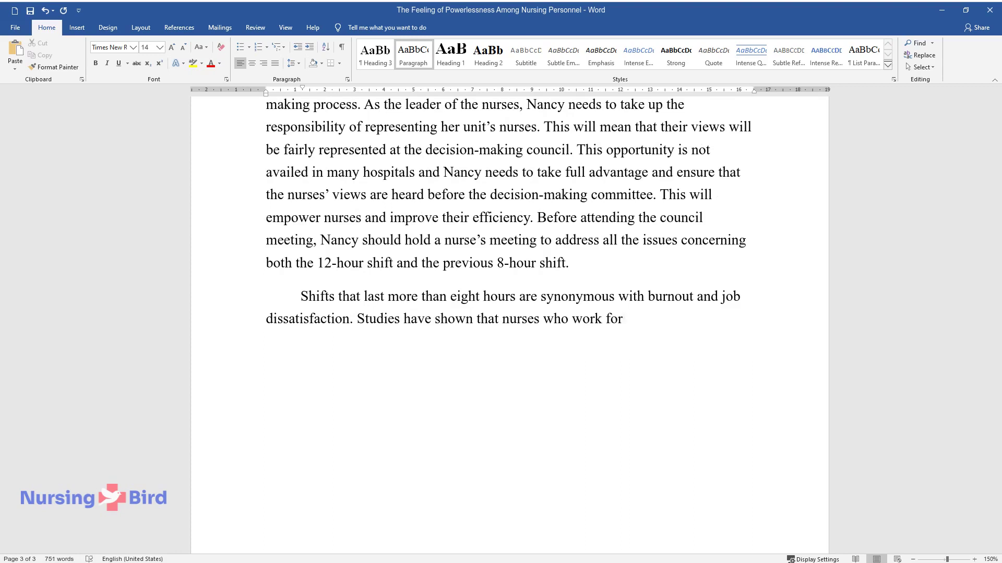
text( more than 10 hours are more suscep)
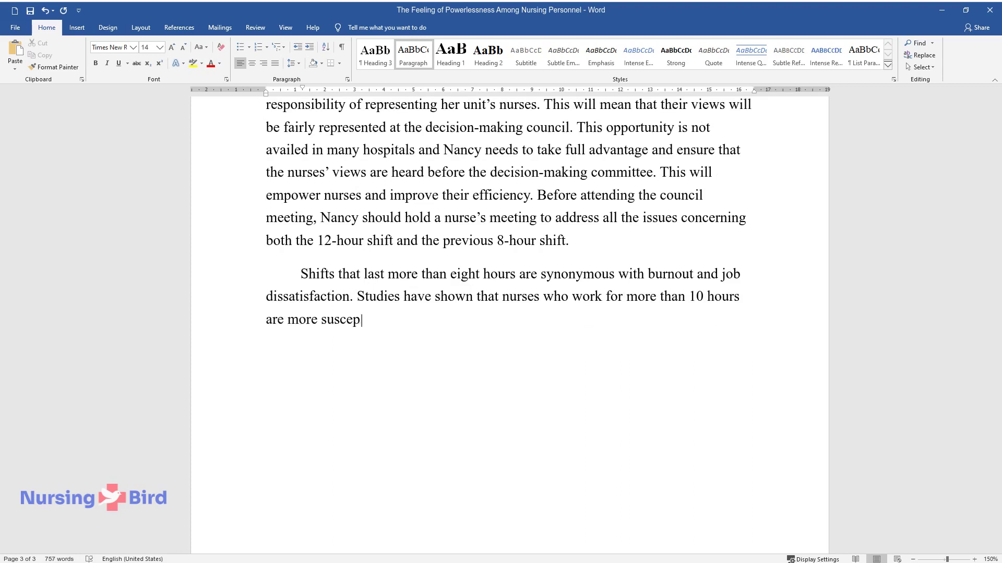
text(tible to errors and inefficiency. )
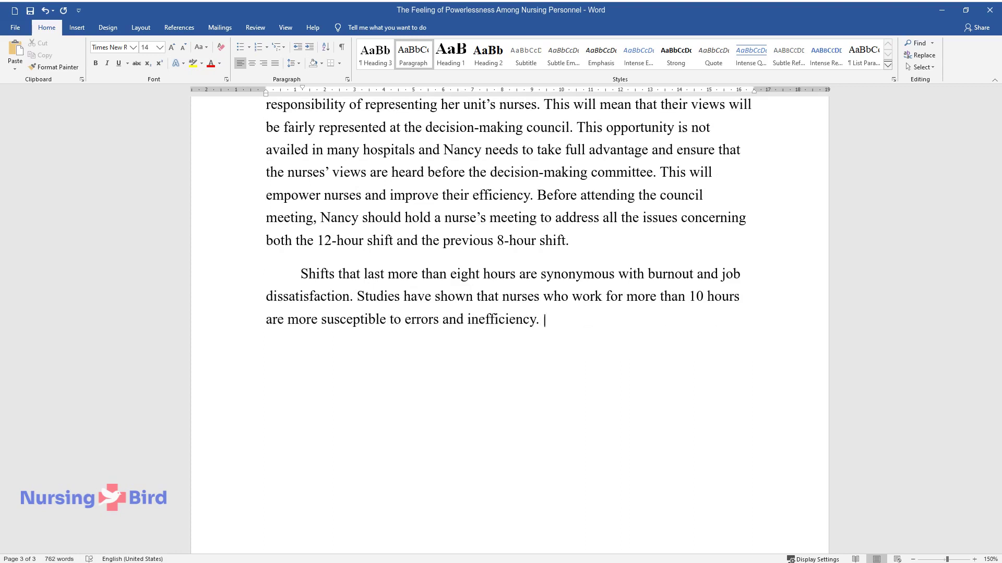
text(The problem is more profound in hospitals where ther)
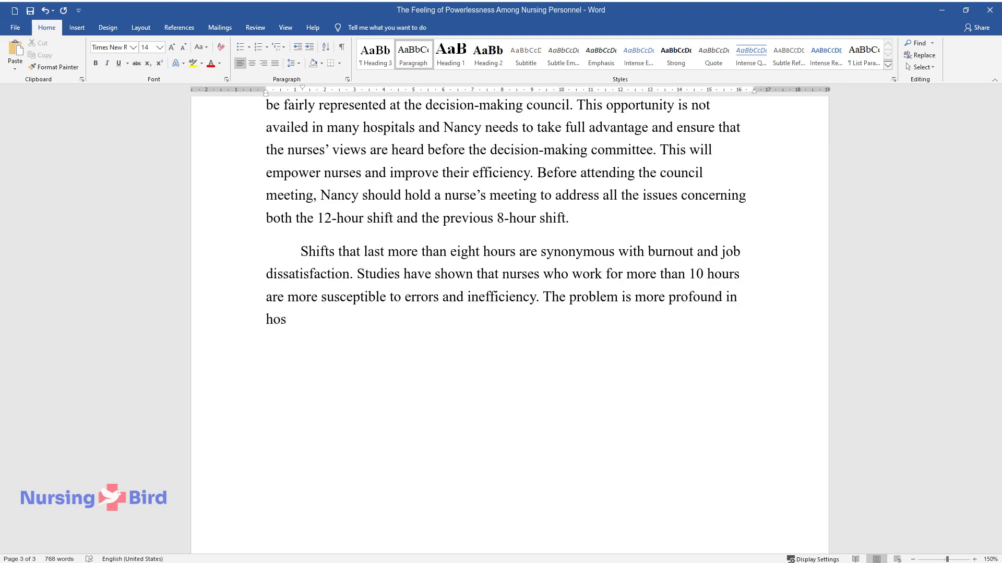
text(e is understaffin)
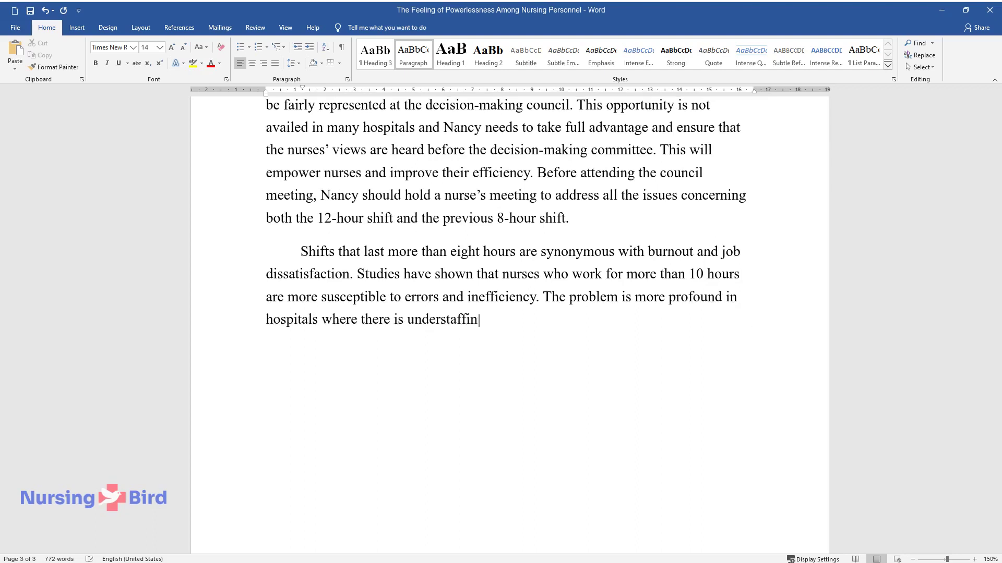
text(g. Most hospitals shun 8-hour shif)
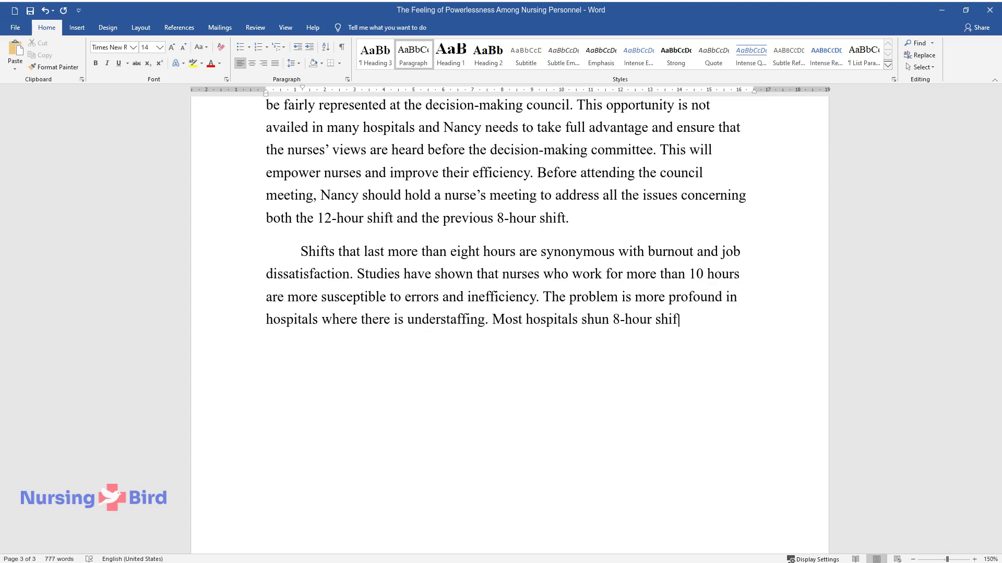
text(ts because of their expensive natur)
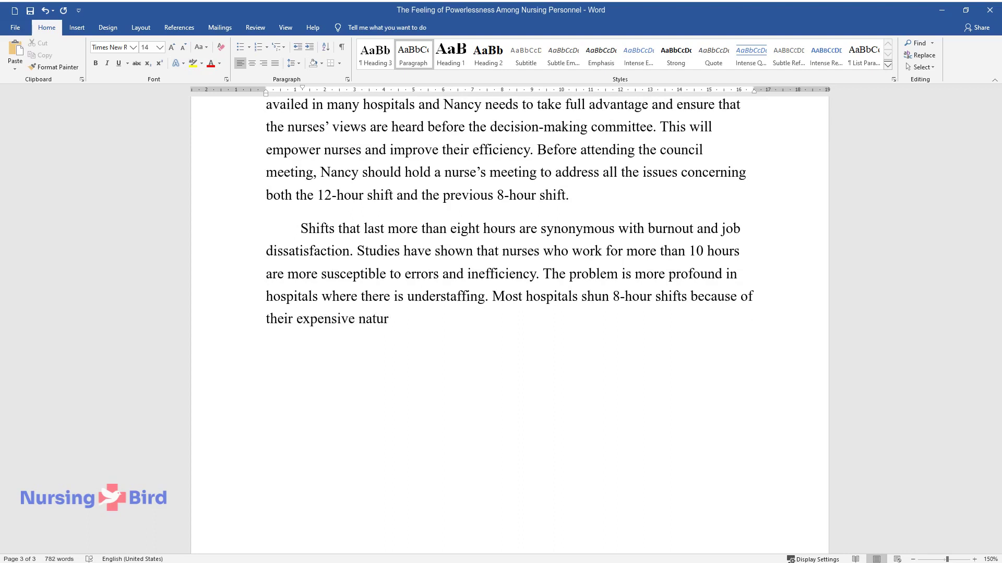
text(e. Hospitals with a small workload)
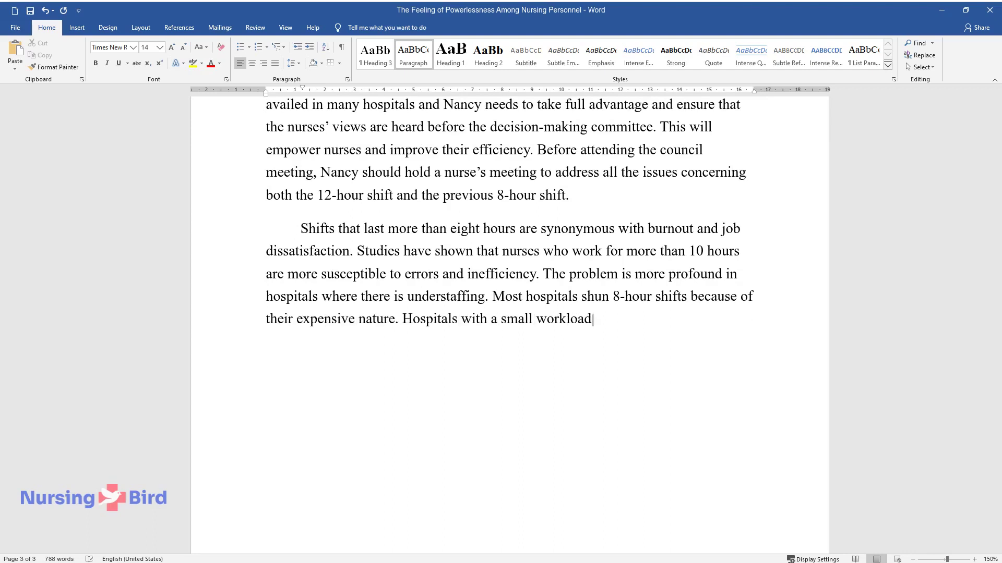
text( are particularly insistent about sticking to shifts)
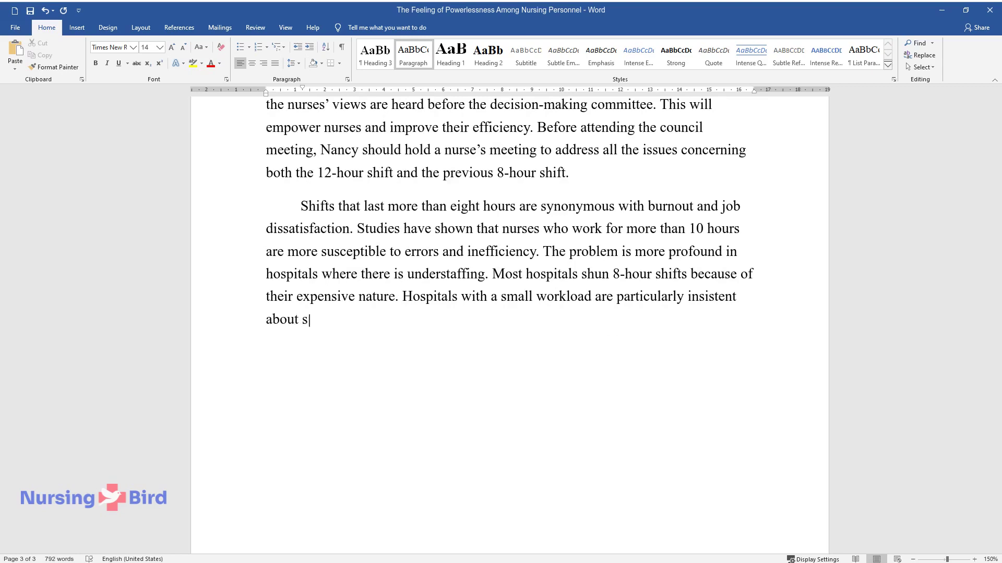
text( that are longer )
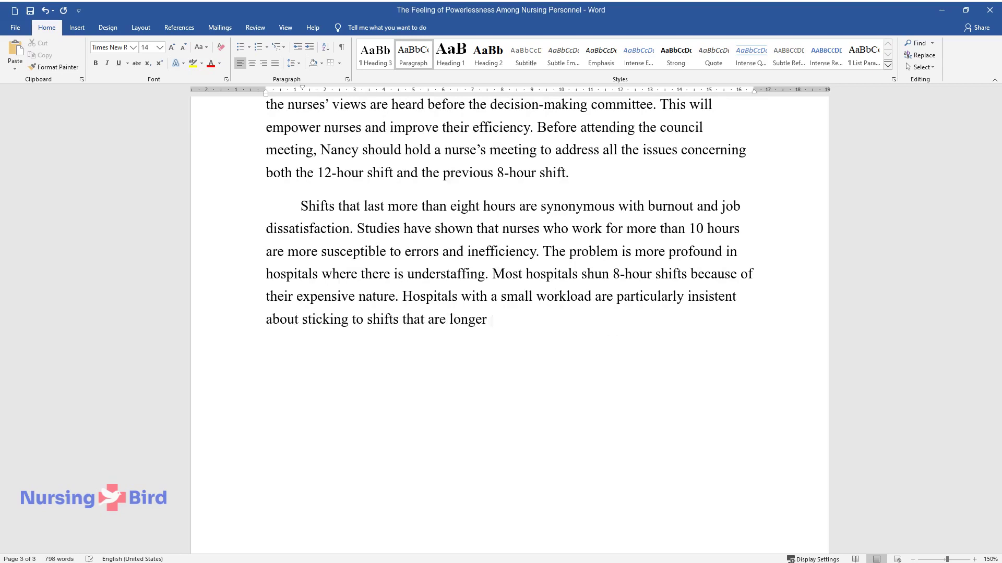
text(than eight hours.)
Start a paragraph on shifts over thirteen hours harming nurses' own health
key(Return)
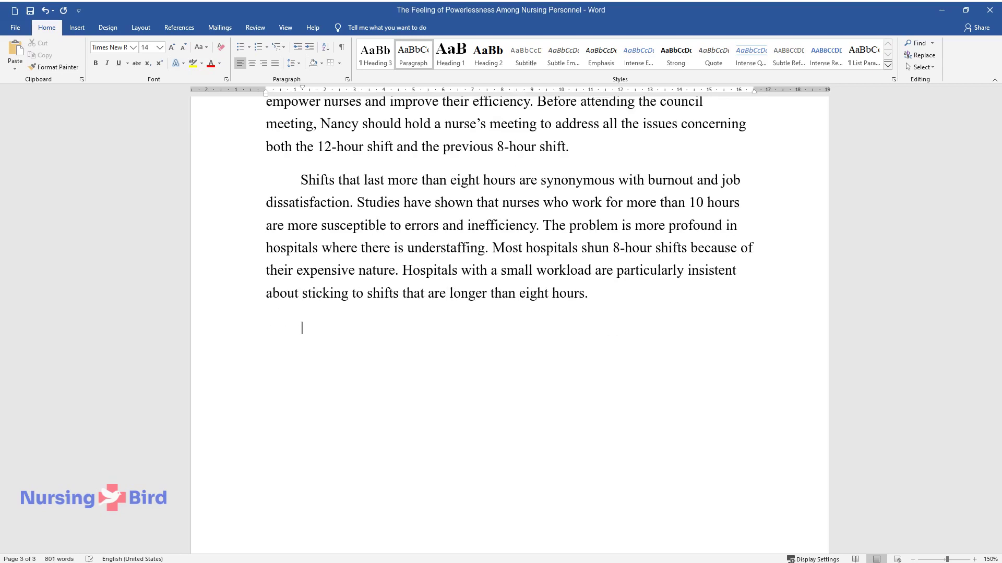
text(Shifts that last more than thirte)
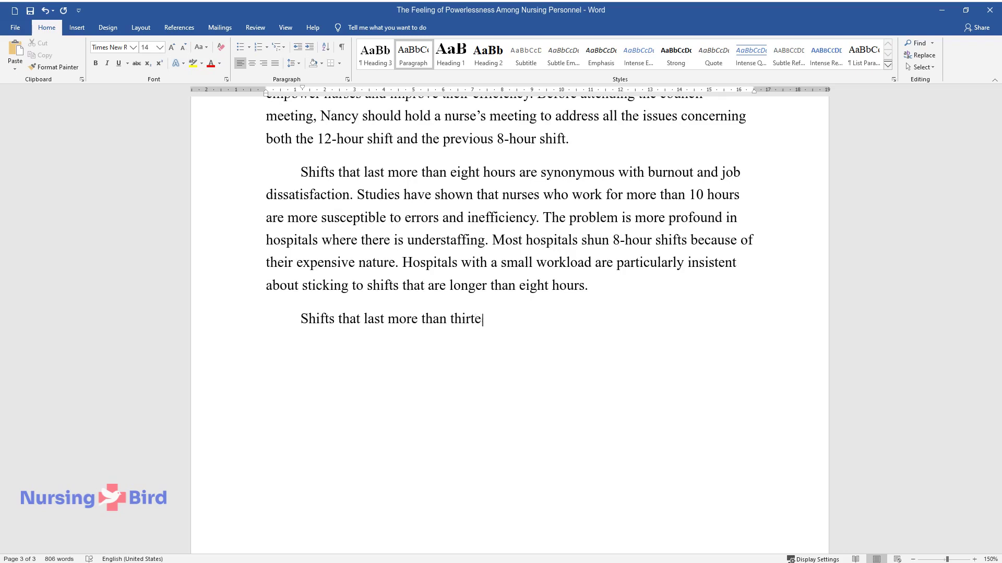
text(en hours can have adverse effects e)
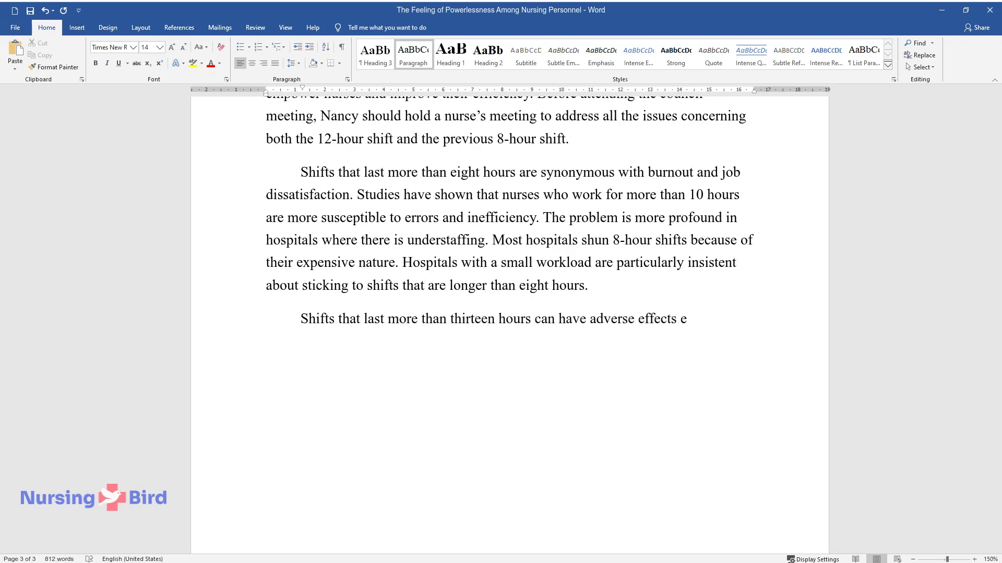
text(ven on the nurses' health. Nancy's attendanc)
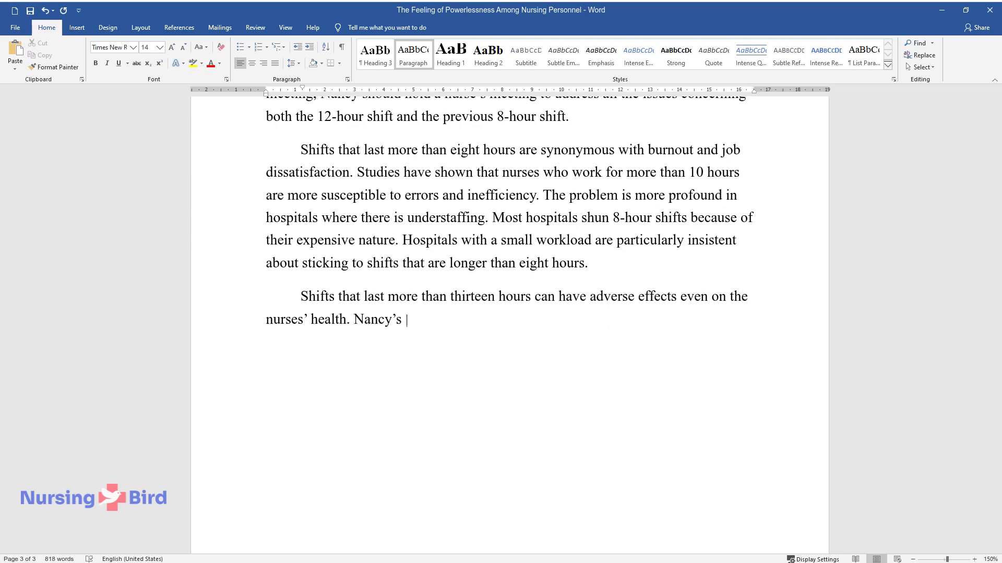
text(e in the decision-making c)
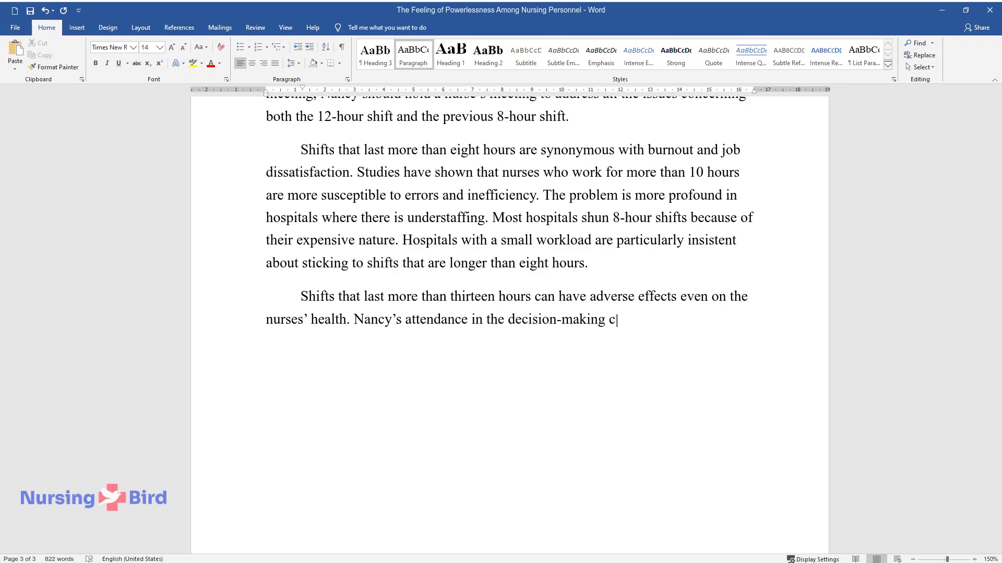
text(ouncil should serve as an encouragement to the nurses)
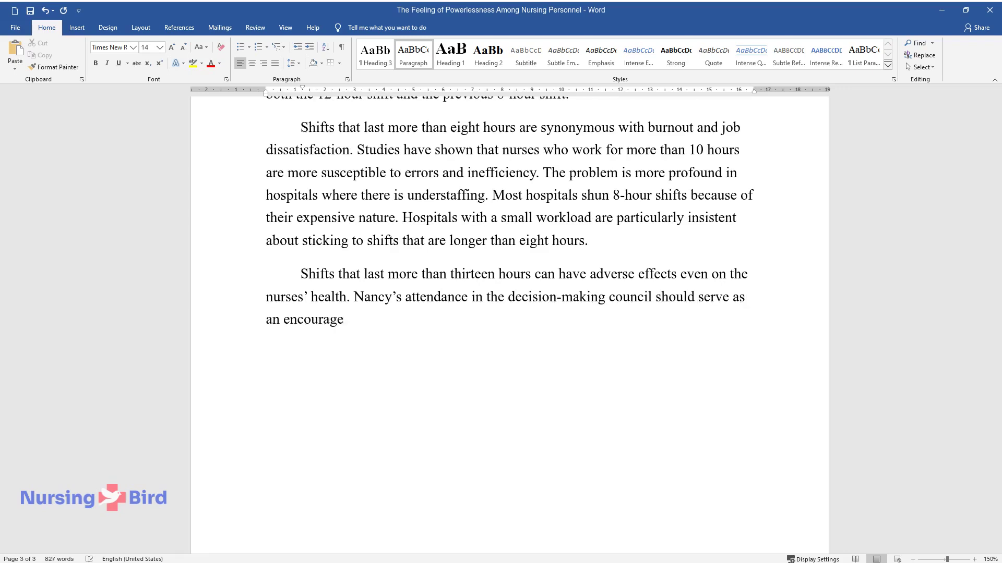
text(. The model empow)
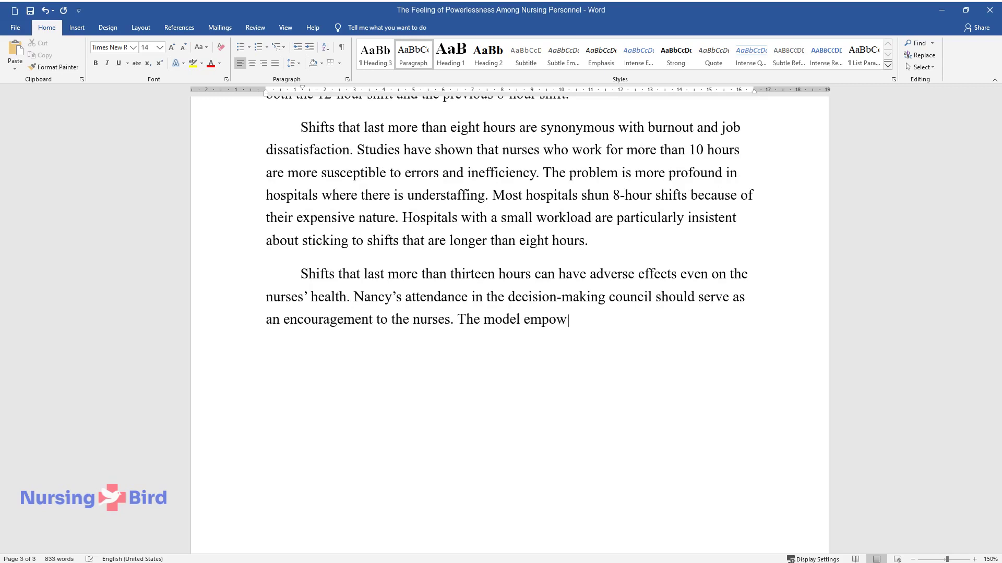
text(ers the nurses and allows them to form a strong netwo)
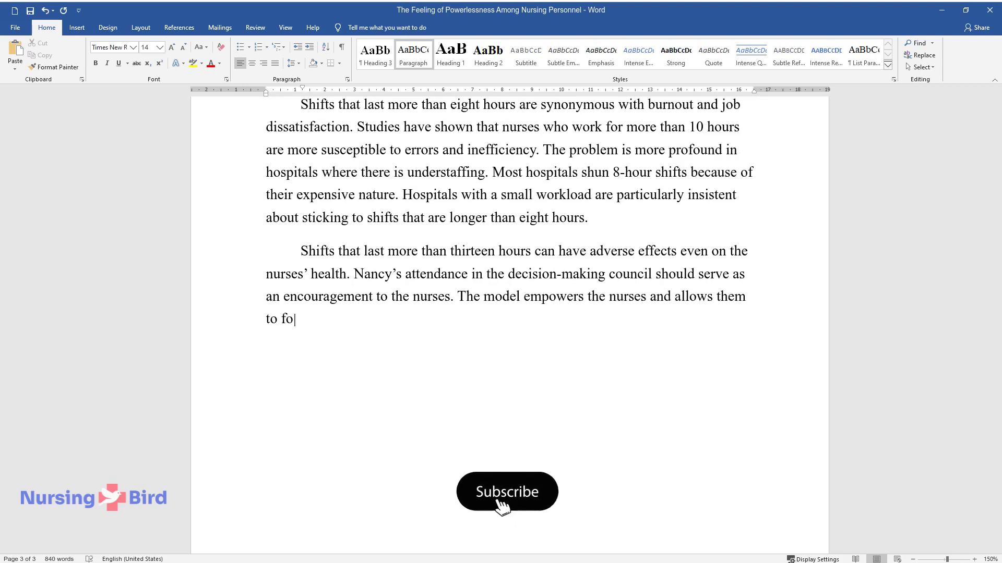
text(rk that strengthen)
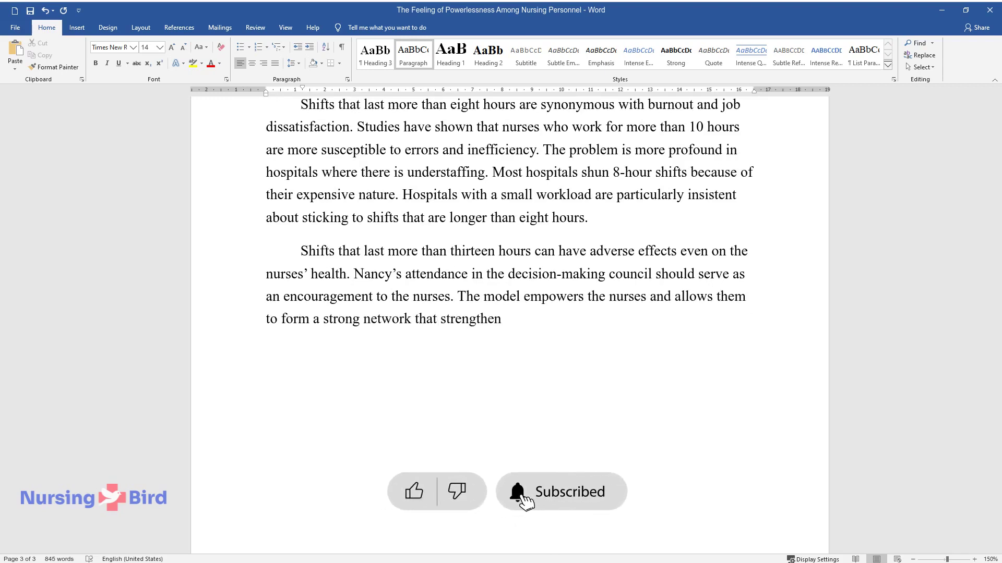
text(s their voices. As a dynamic leader)
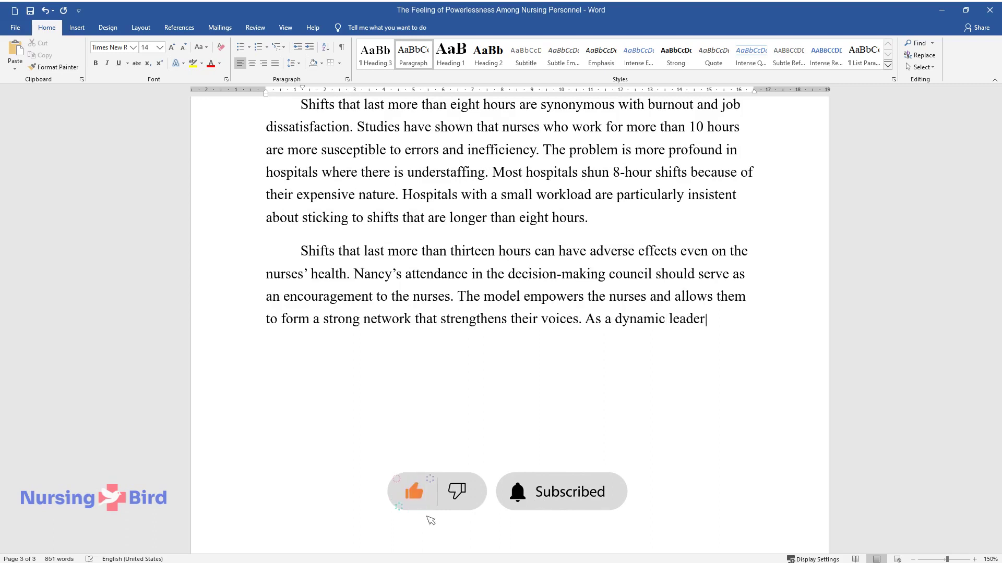
text(, Nancy should promote this mode of)
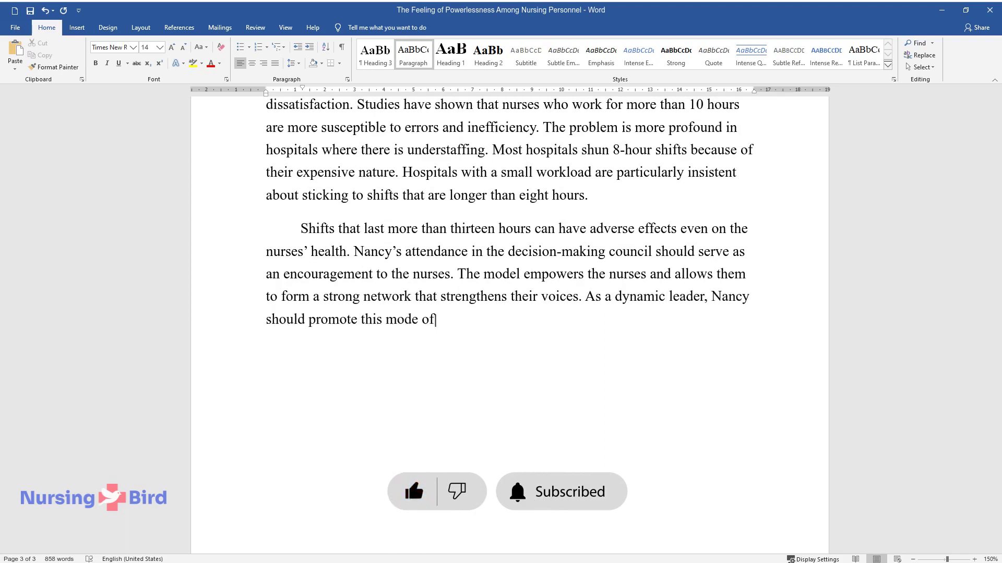